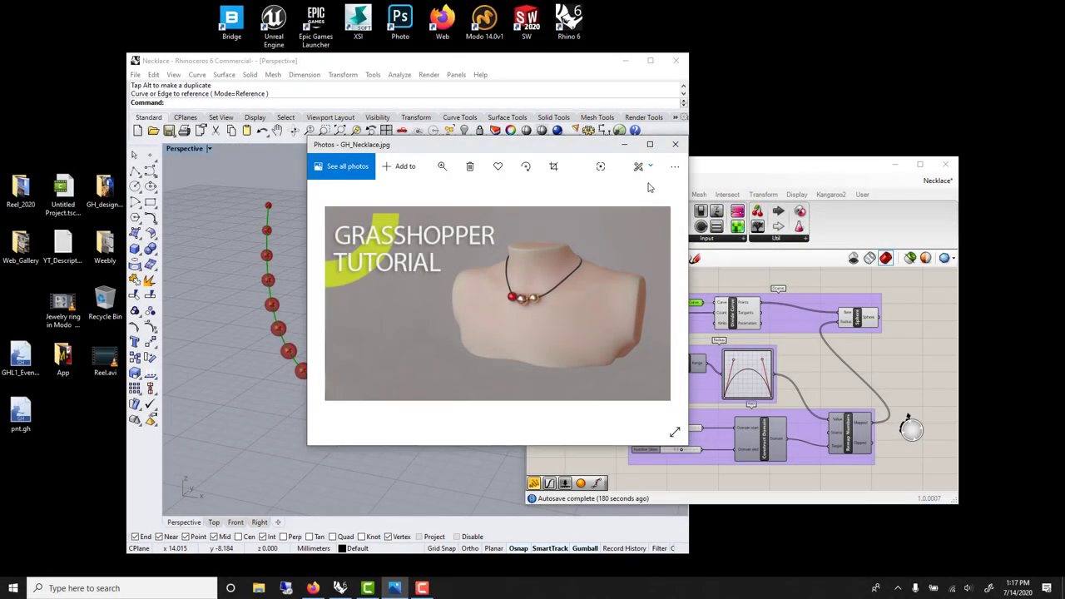
Close the GH_Necklace.jpg preview in Photos to reveal Rhino and Grasshopper.
left_click_drag(574, 152, 549, 133)
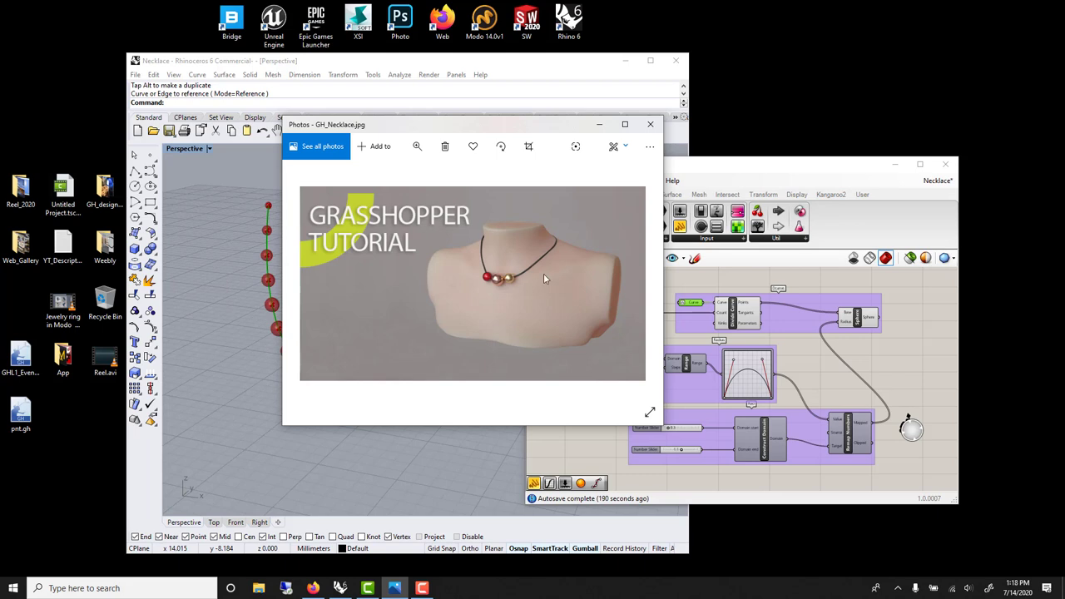
key("alt+F4")
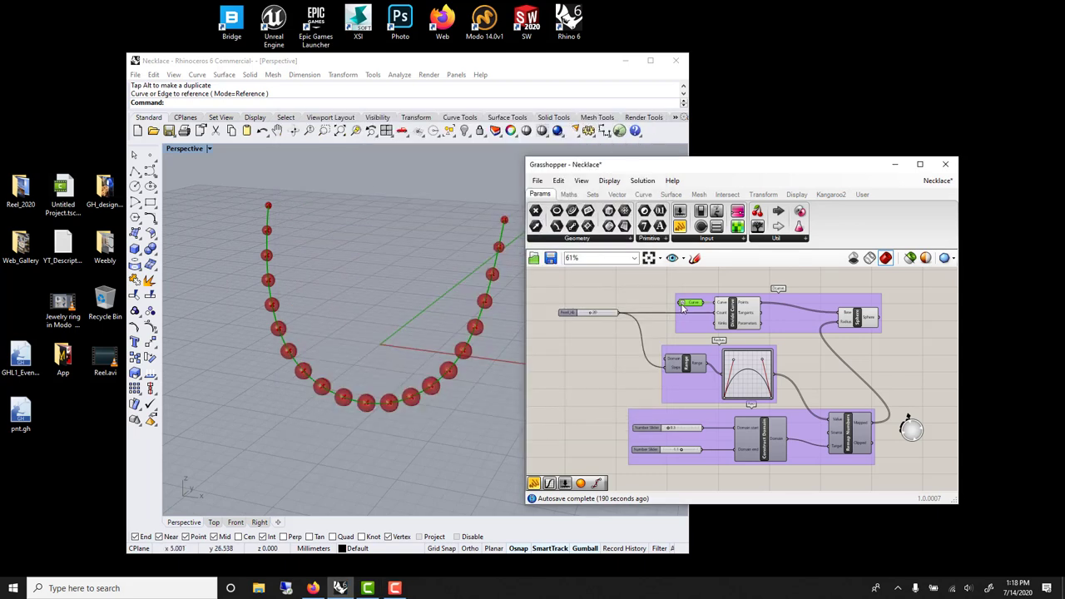
Wire the Graph Mapper output directly into the Sphere Radius input.
scroll(682, 308, "up", 1)
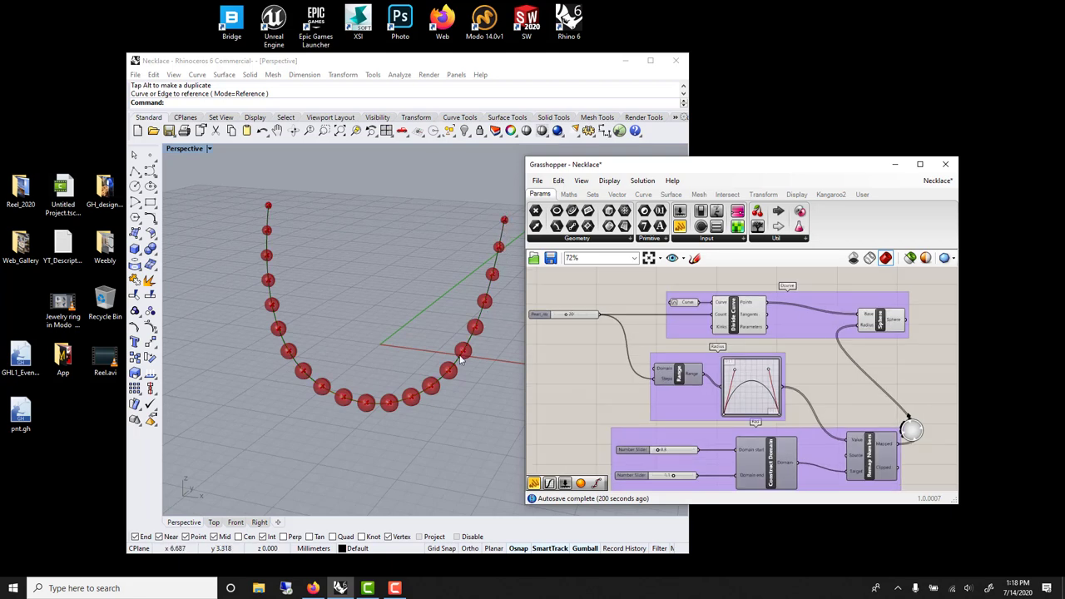
left_click_drag(782, 388, 858, 325)
left_click_drag(648, 275, 896, 338)
left_click(639, 307)
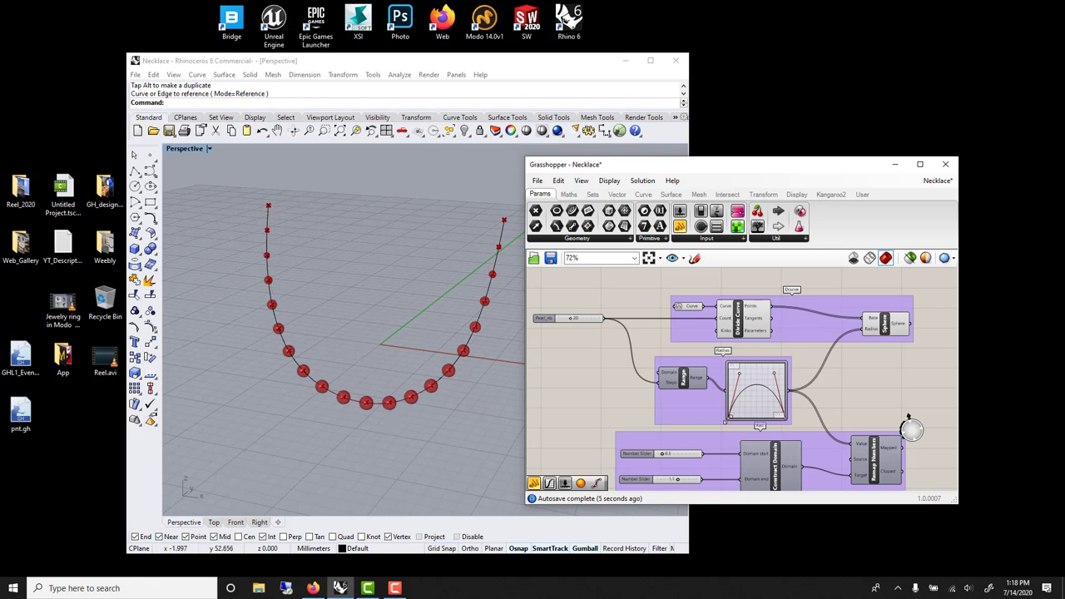
Give the Graph Mapper a Sine graph with extra waves, then switch it to Perlin.
right_click(776, 399)
mouse_move(815, 529)
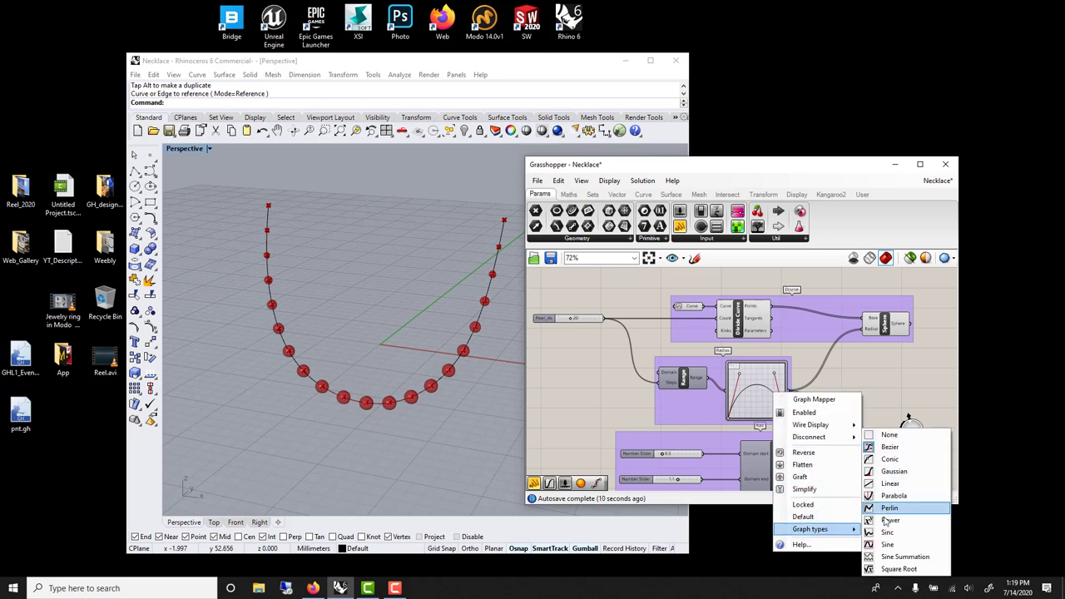
left_click(886, 544)
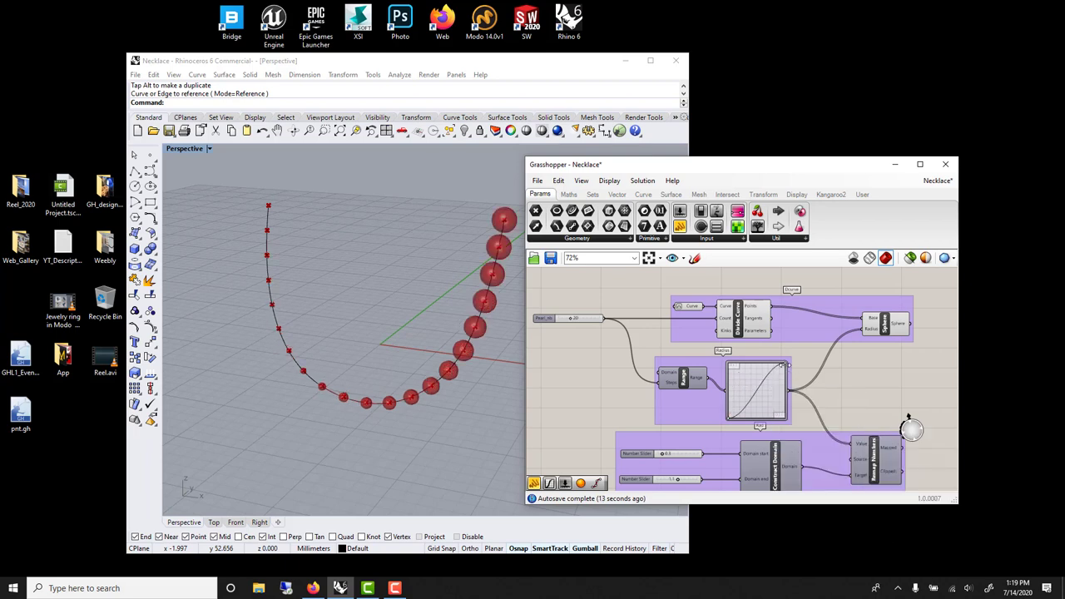
left_click_drag(739, 376, 737, 377)
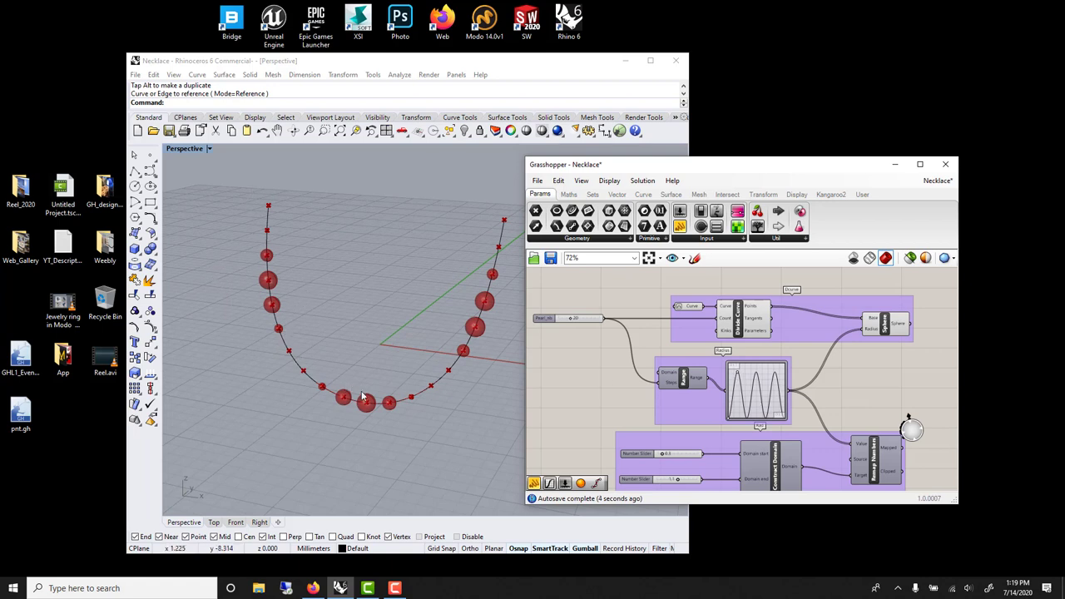
right_click(753, 374)
mouse_move(802, 509)
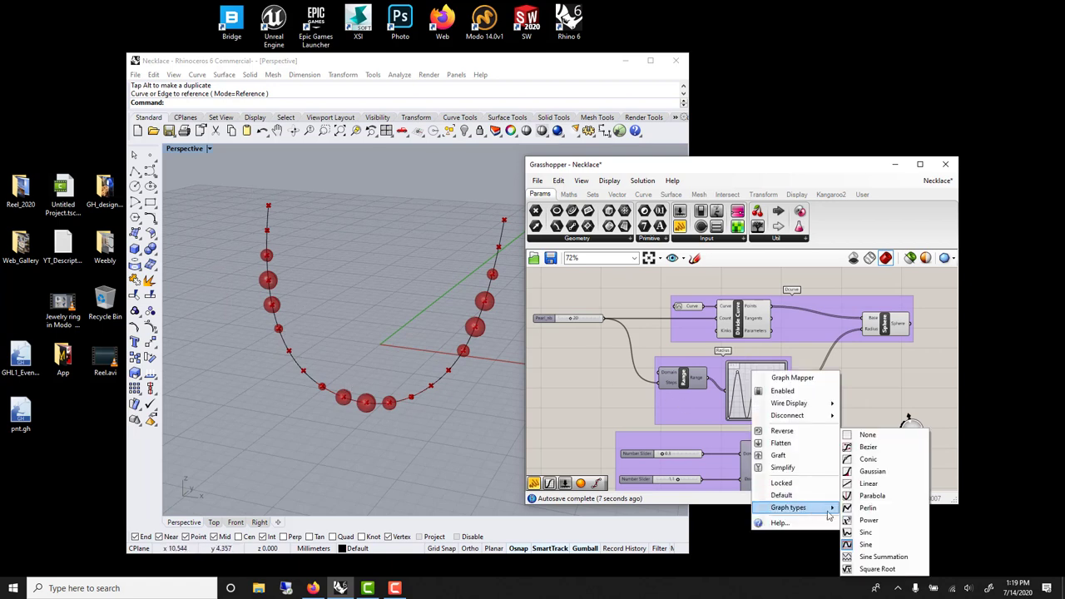
left_click(865, 507)
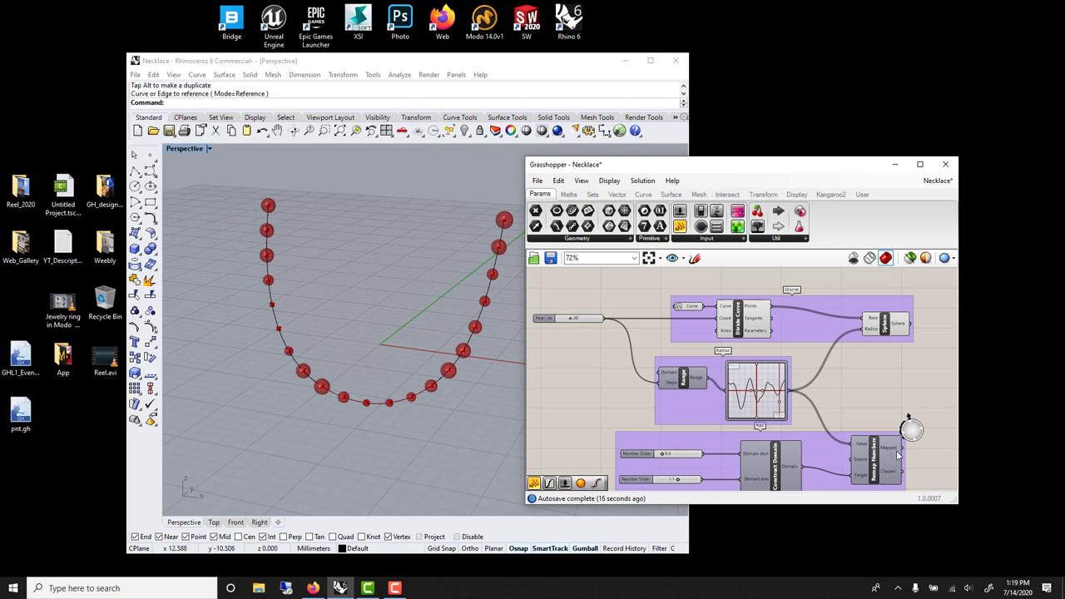
Feed Remap Numbers' Mapped output into Sphere Radius and raise the maximum bead size slider.
left_click_drag(905, 448, 865, 330)
right_click_drag(816, 464, 778, 450)
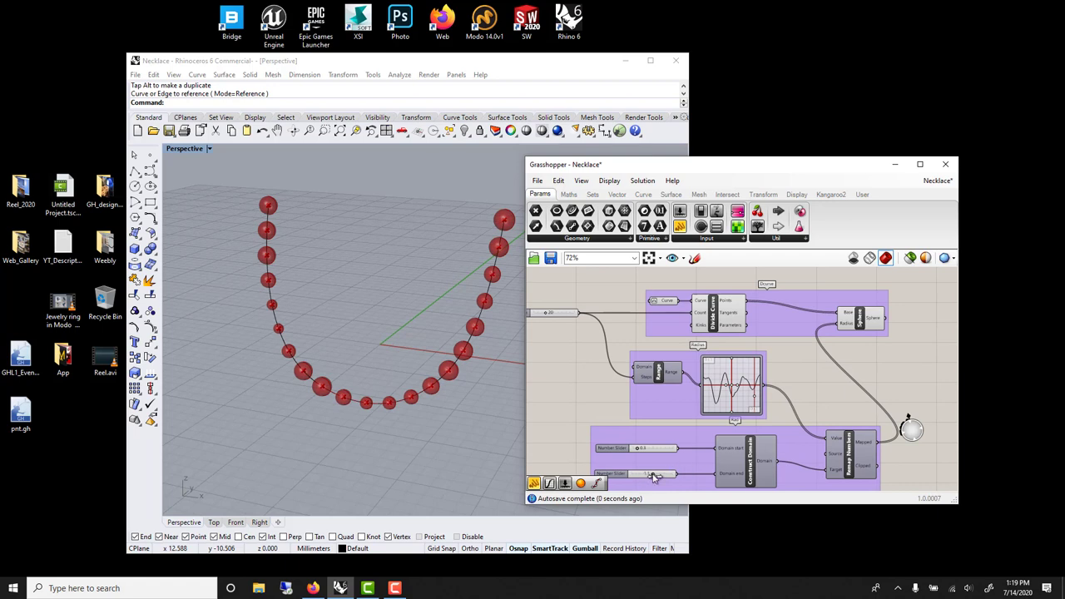
left_click_drag(653, 475, 660, 475)
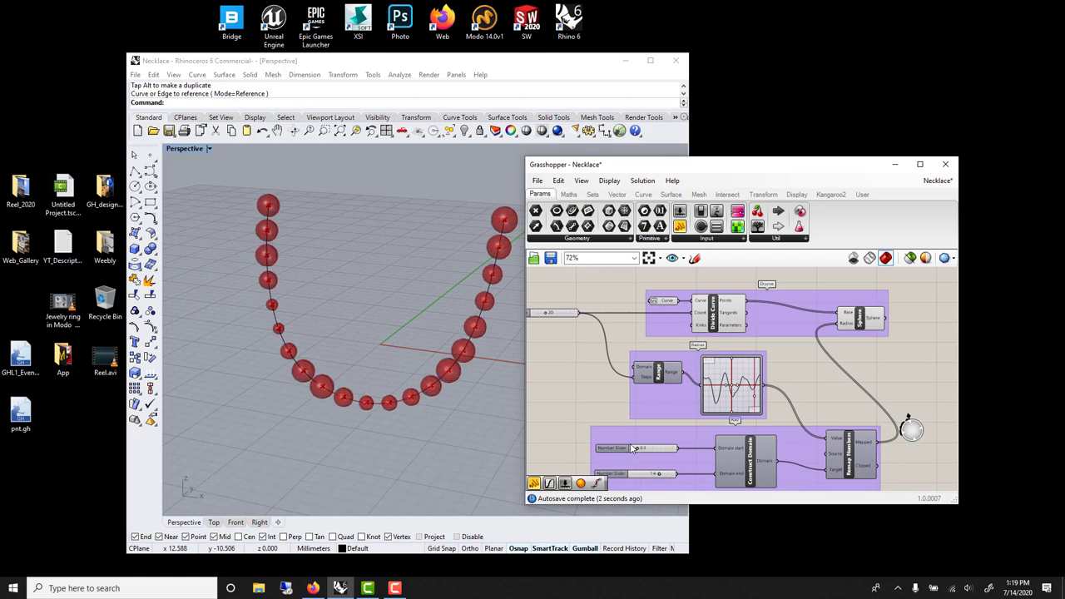
scroll(639, 452, "down", 2)
right_click_drag(632, 414, 686, 383)
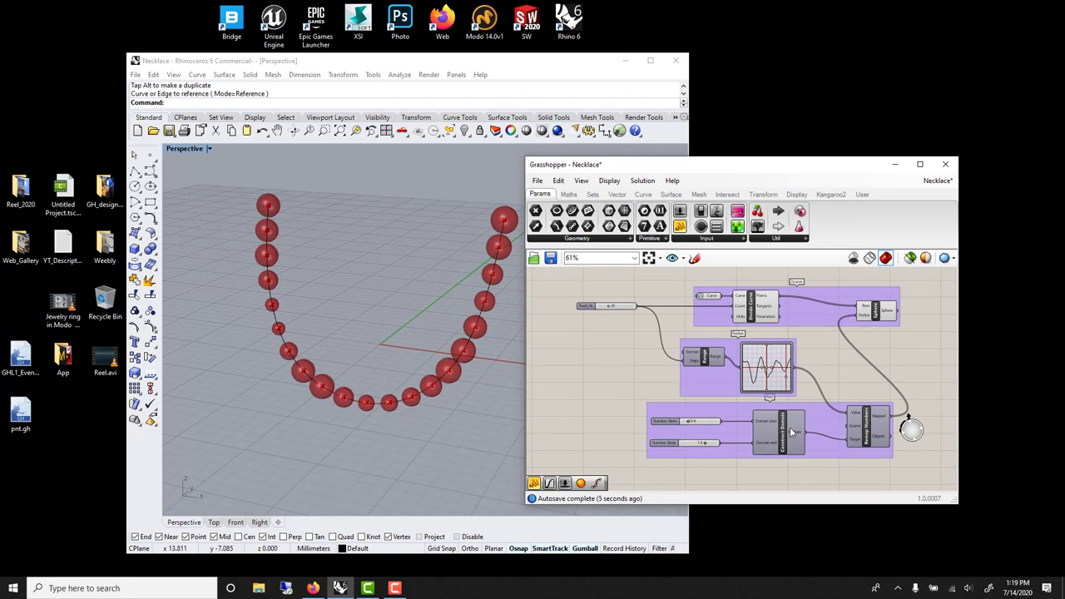
Realign the three component groups into a compact layout, then select the necklace curve in Rhino.
mouse_move(824, 309)
left_mouse_down()
mouse_move(811, 298)
mouse_move(822, 306)
left_mouse_up()
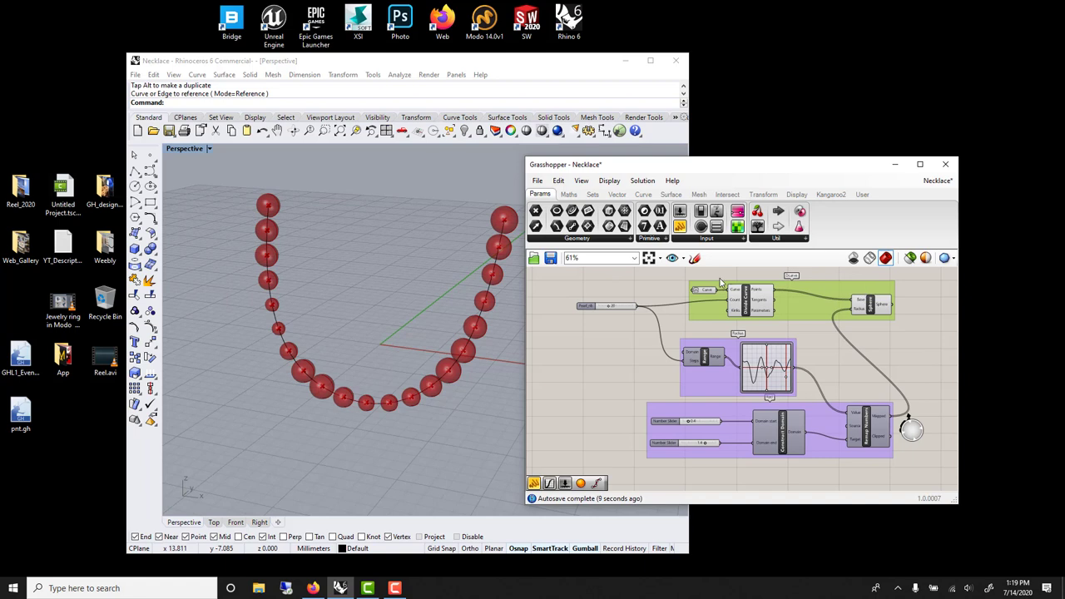
left_click_drag(797, 314, 774, 315)
left_click(733, 350)
left_click(795, 294, "shift")
left_click_drag(794, 293, 817, 289)
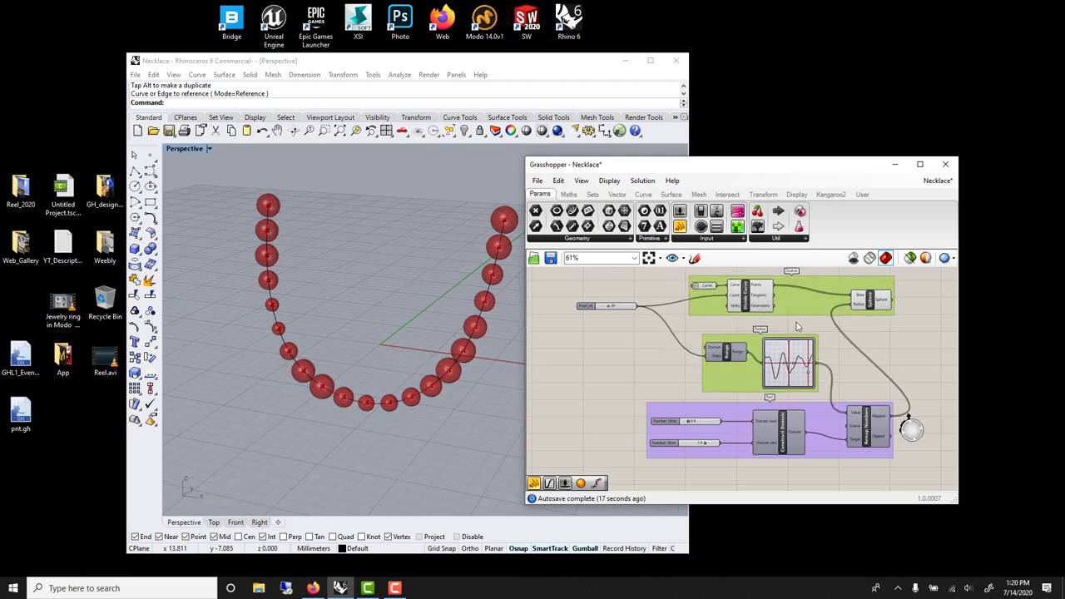
mouse_move(816, 410)
left_mouse_down()
mouse_move(790, 413)
mouse_move(790, 466)
mouse_move(785, 413)
mouse_move(797, 413)
left_mouse_up()
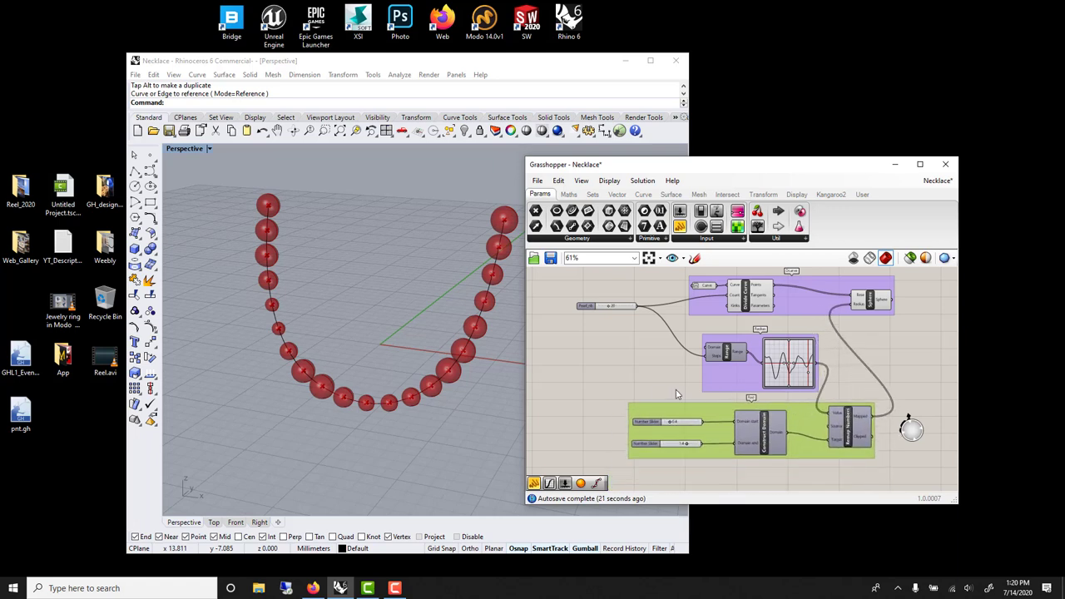
left_click_drag(714, 412, 725, 417)
left_click(695, 375)
scroll(695, 374, "down", 3)
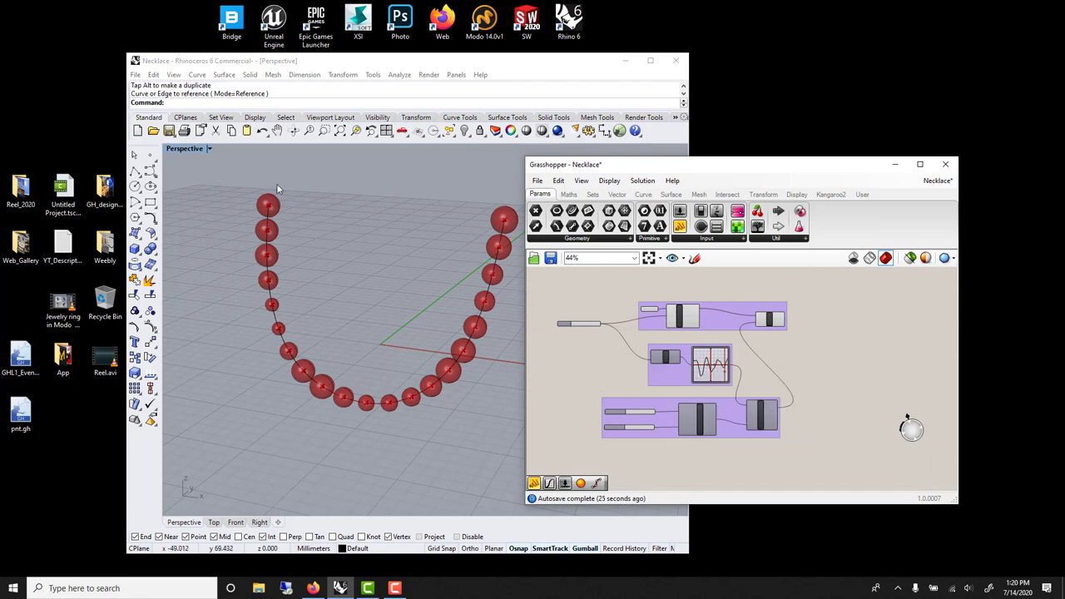
left_click_drag(222, 158, 529, 462)
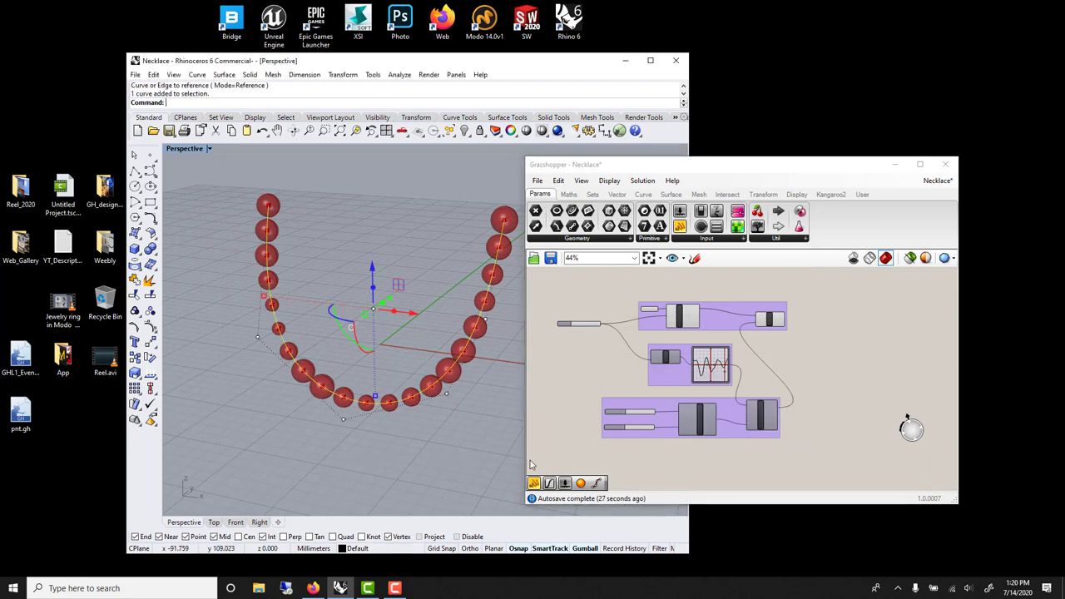
Delete the old necklace curve and all Grasshopper components, then close Grasshopper.
key("Delete")
left_click_drag(556, 283, 825, 468)
key("Delete")
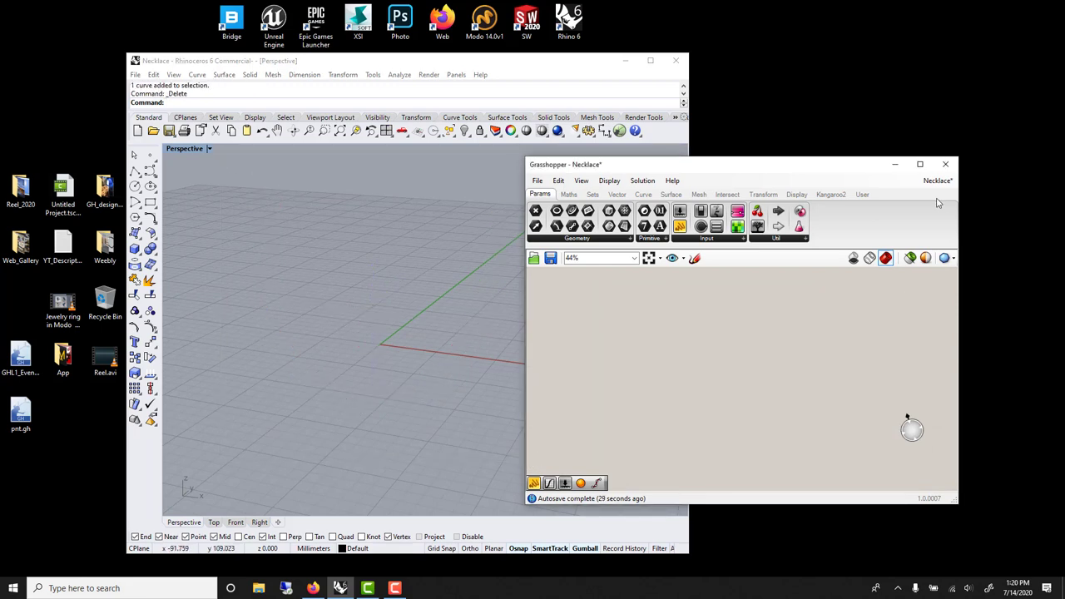
left_click(944, 164)
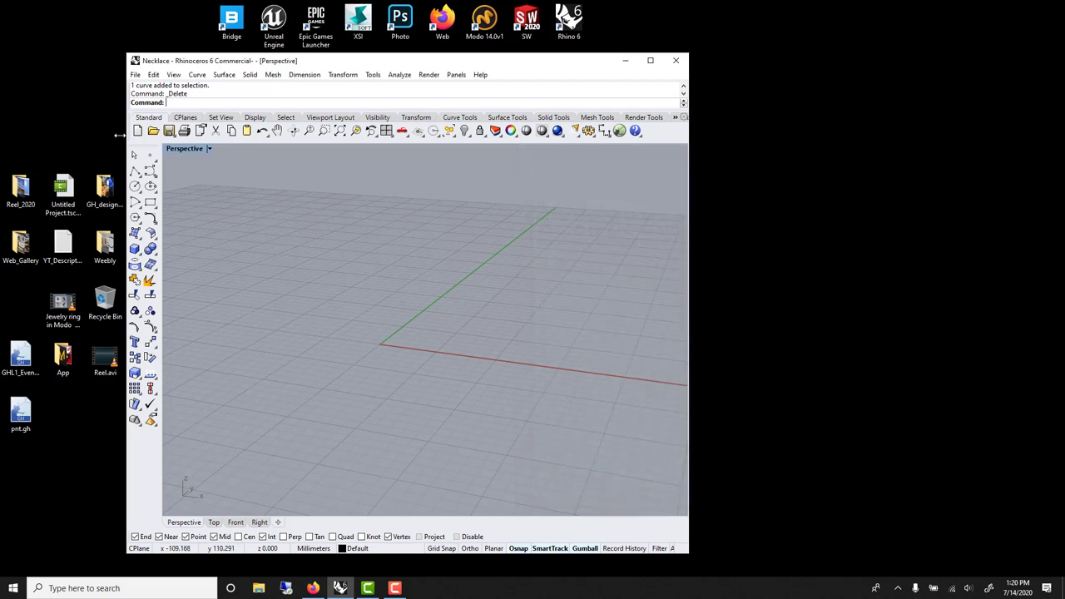
In a maximized Front view, draw a control point half-U curve ending at the origin 0.
double_click(180, 151)
double_click(174, 337)
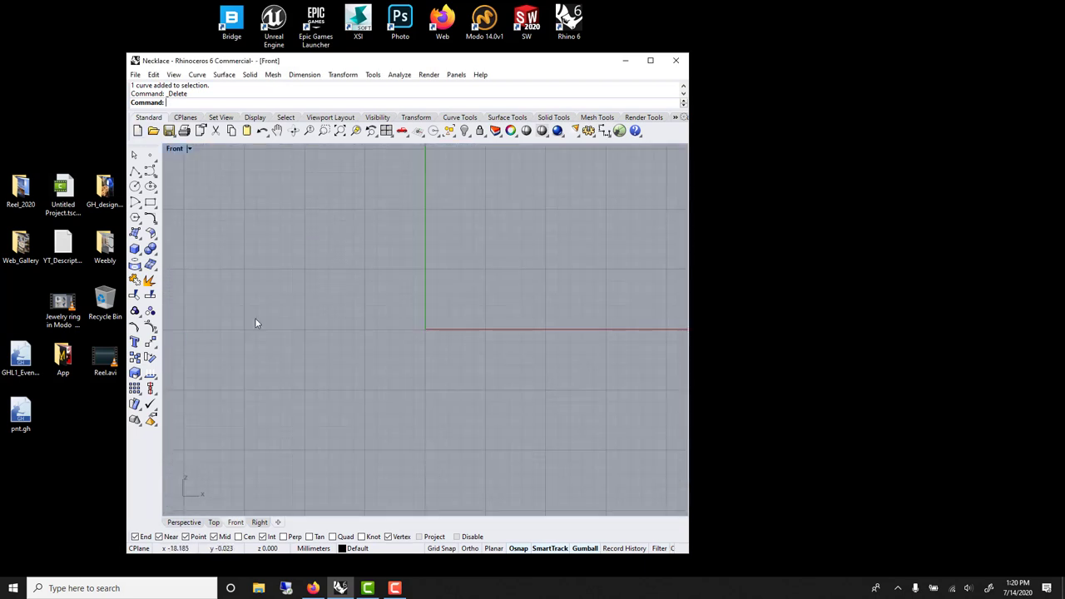
left_click(152, 175)
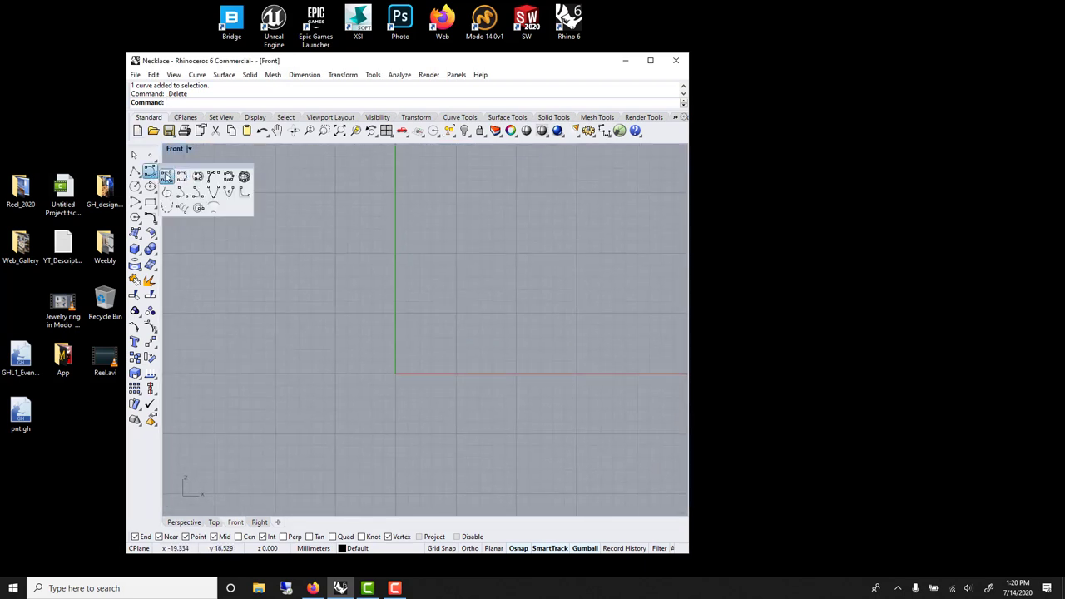
left_click(166, 176)
left_click(306, 188)
left_click(300, 273)
left_click(323, 358)
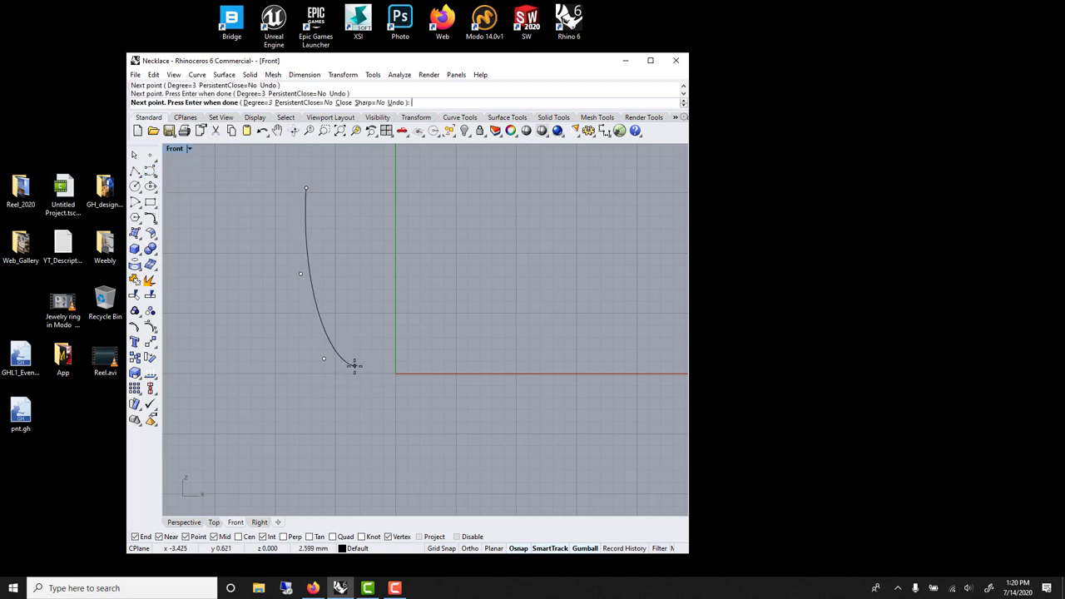
left_click(352, 364)
type("0")
key("Return")
type("0")
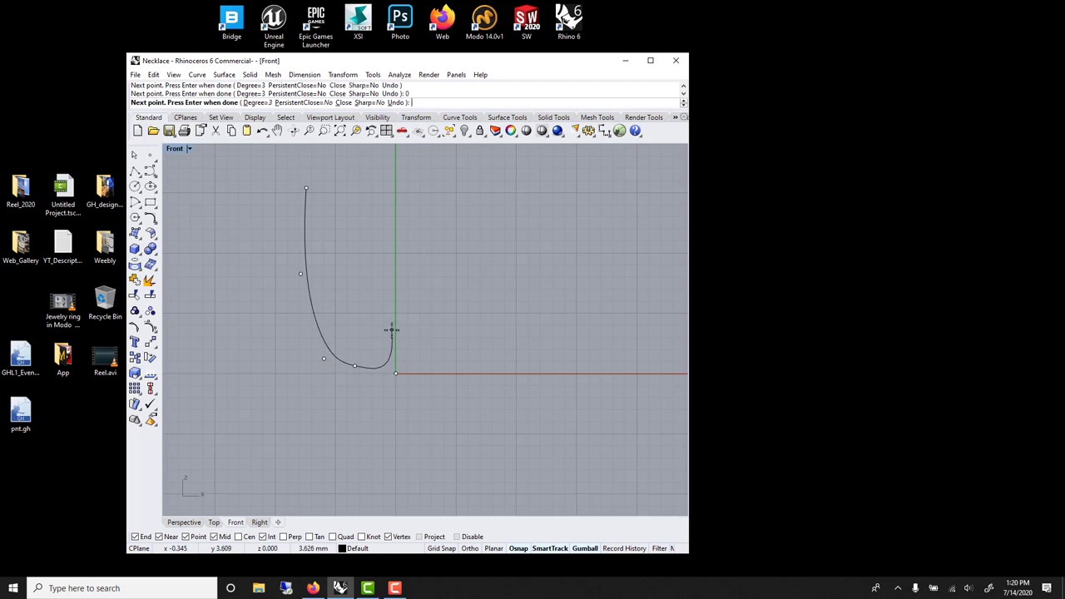
key("Return")
key("Return")
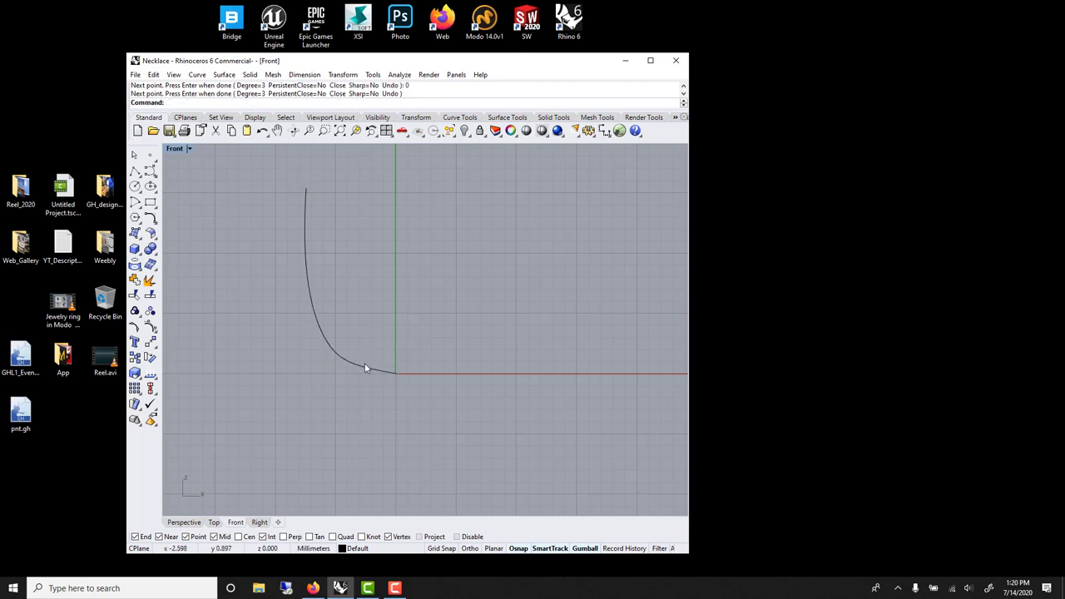
Show the curve's control points with F10 and move them to tighten the bend.
left_click(364, 363)
key("F10")
left_click(354, 365)
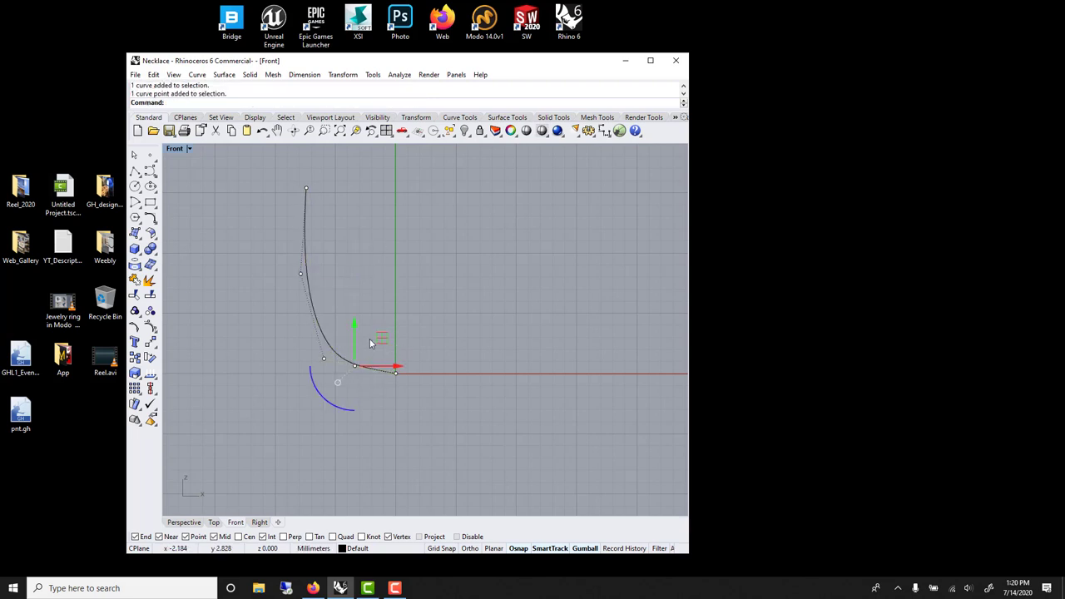
left_click_drag(356, 327, 345, 370)
left_click_drag(284, 339, 337, 358)
key("Escape")
left_click(323, 336)
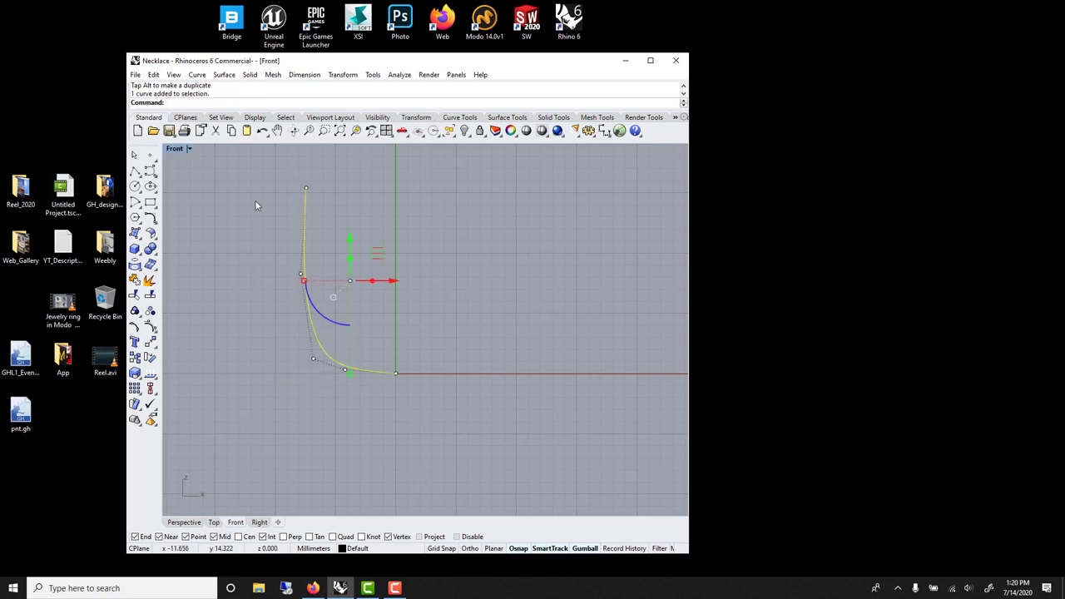
left_click_drag(254, 151, 323, 313)
left_click_drag(335, 237, 324, 234)
Mirror the half-U curve across the origin to create the right half.
key("Escape")
left_click(291, 259)
key("Return")
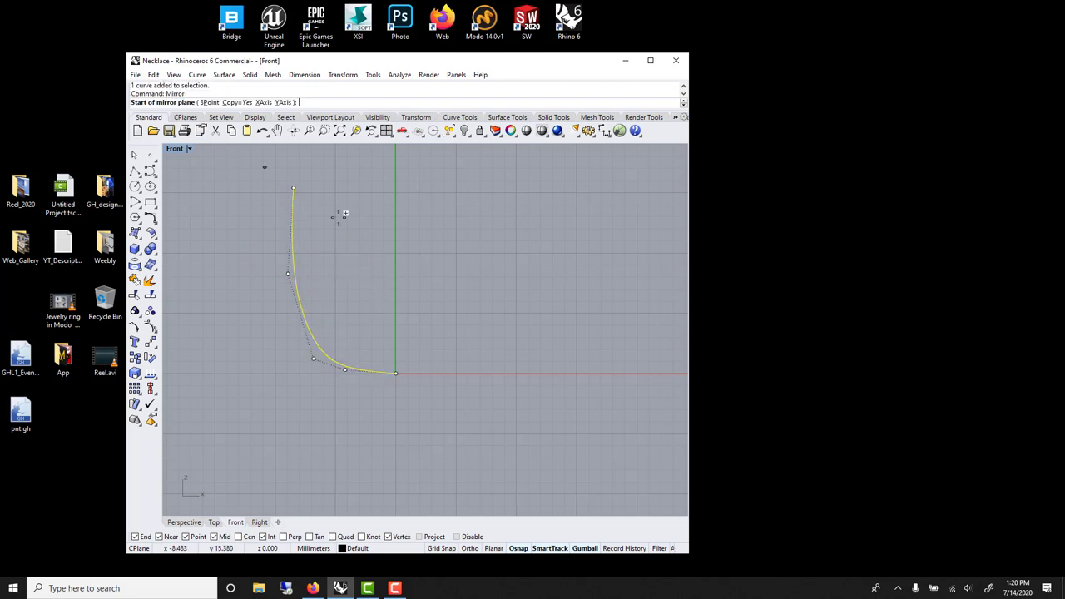
type("0")
key("Return")
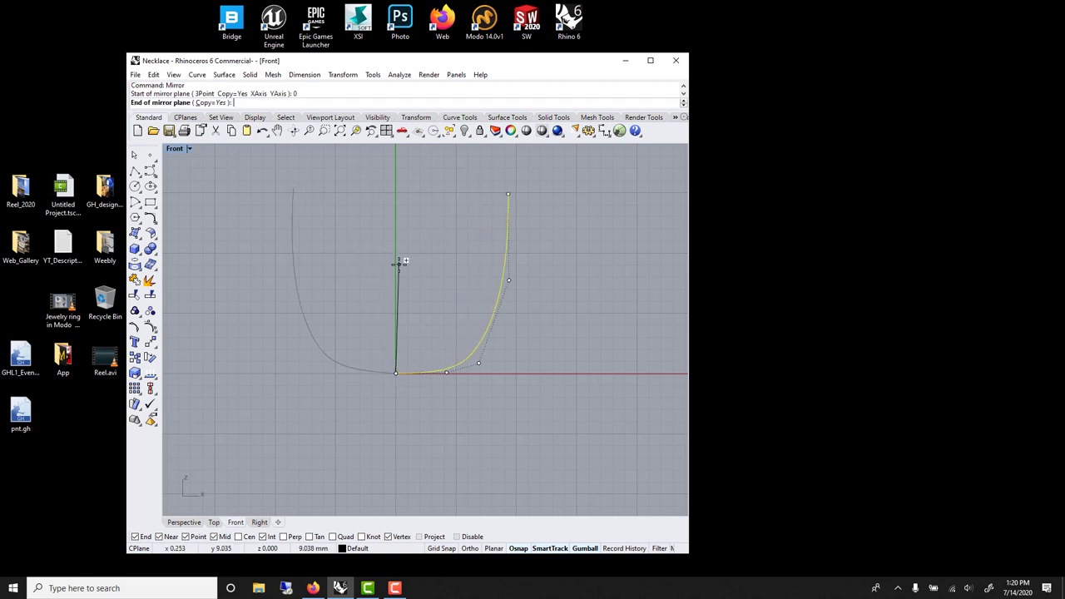
left_click(399, 256)
left_click(456, 364)
Select both curve halves and join them with Ctrl+J.
left_click(461, 406)
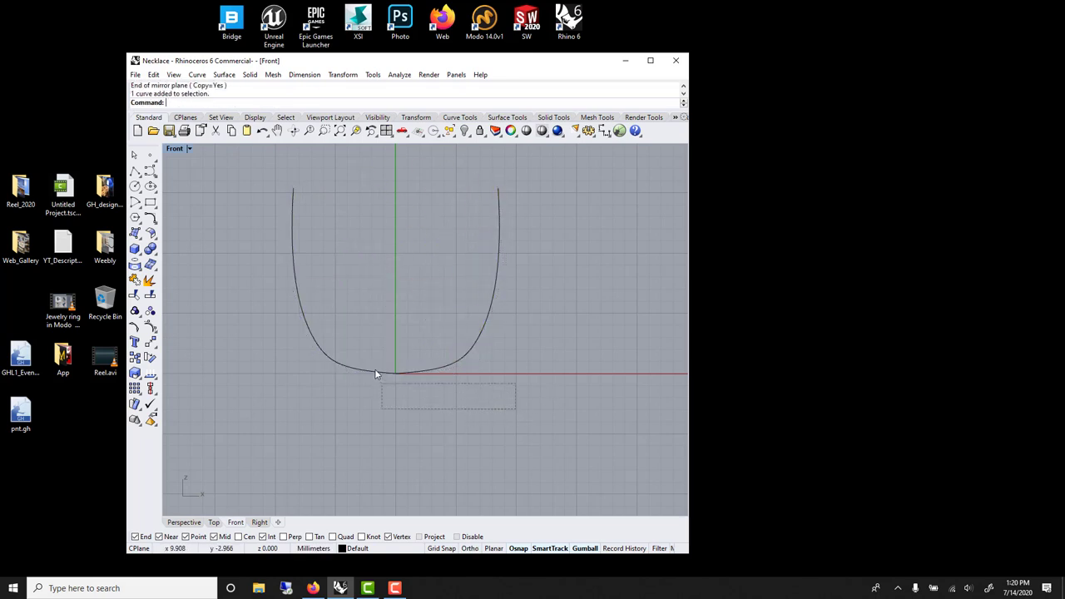
left_click_drag(375, 371, 374, 367)
key("ctrl+j")
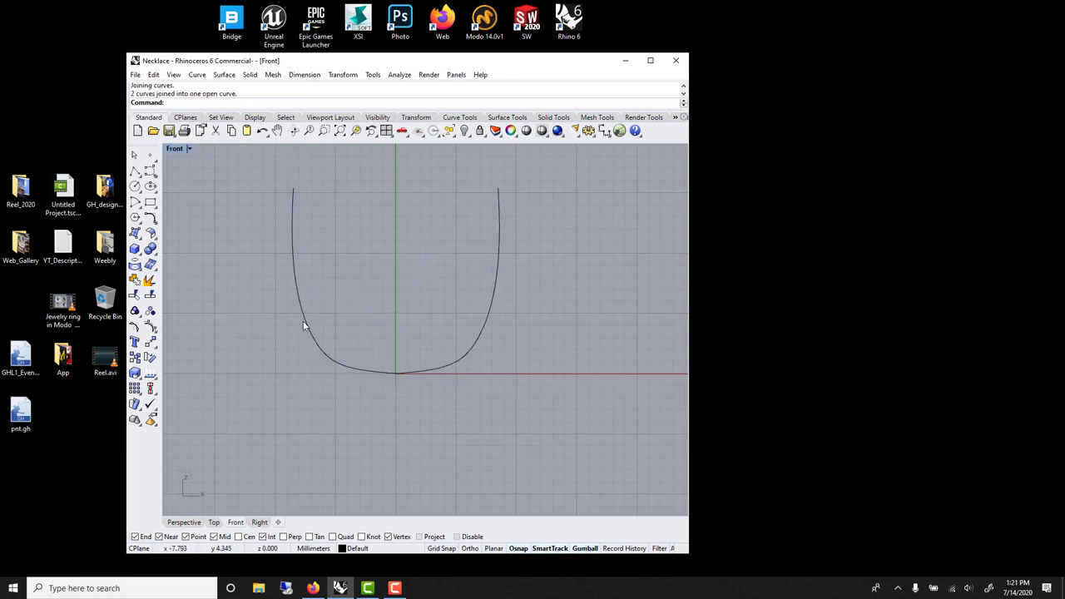
In a maximized Perspective view, raise the U-curve's two endpoints with the gumball.
left_click(304, 326)
double_click(176, 149)
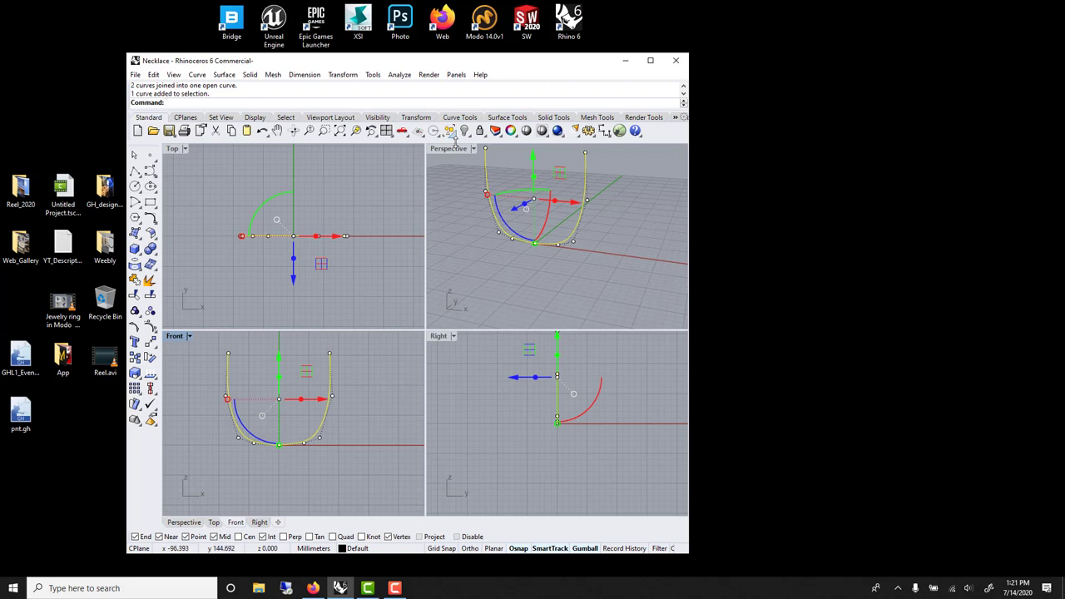
double_click(449, 148)
right_click_drag(423, 257, 417, 349, "shift")
left_click_drag(200, 208, 489, 292)
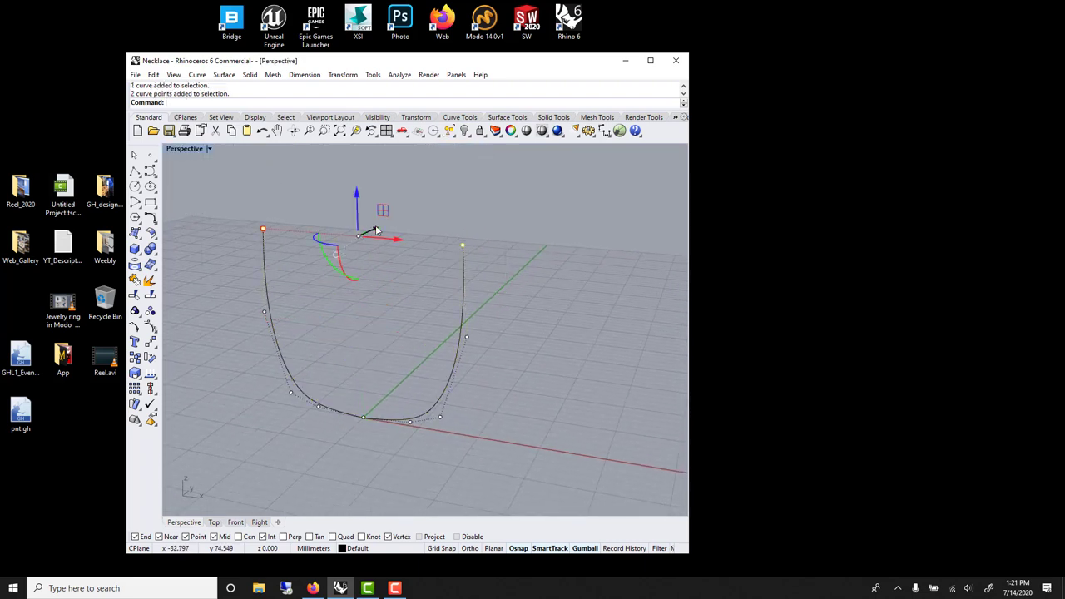
mouse_move(376, 230)
left_mouse_down()
mouse_move(411, 219)
mouse_move(395, 225)
left_mouse_up()
left_click(351, 281)
Spread the curve's two side control points further apart to round the arms.
right_click_drag(351, 282, 281, 356)
left_click(271, 346)
left_click_drag(207, 290, 499, 341)
mouse_move(262, 327)
left_mouse_down()
mouse_move(227, 327)
mouse_move(242, 328)
left_mouse_up()
key("Escape")
right_click_drag(241, 328, 378, 360)
Launch Grasshopper with the G command and arrange it beside the Rhino window.
type("G")
key("Return")
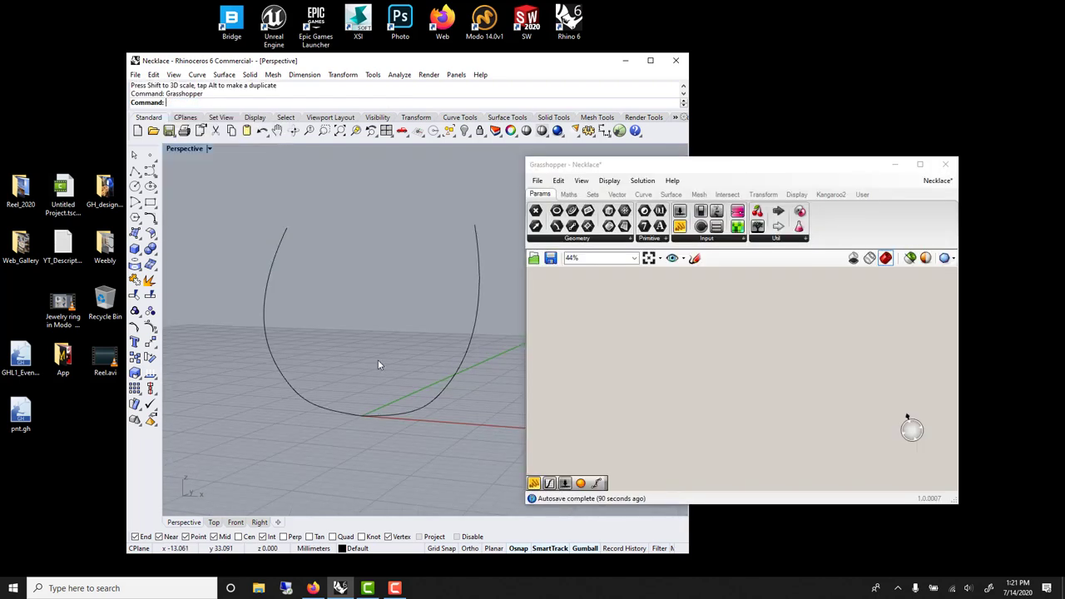
left_click_drag(574, 166, 494, 164)
left_click_drag(426, 62, 343, 58)
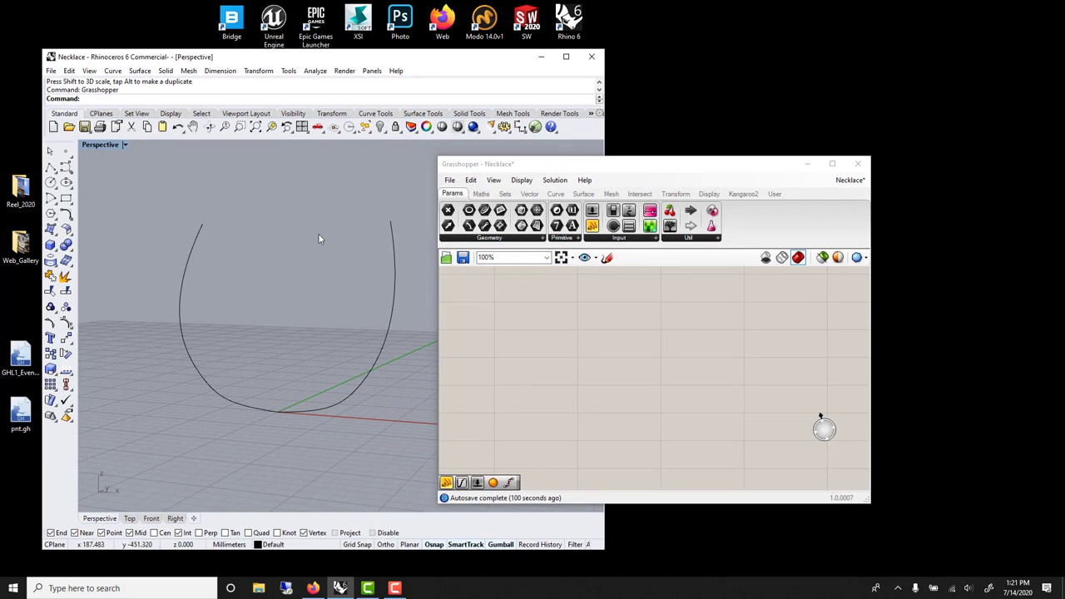
Add a Curve parameter and set it to reference the U-curve with Set one Curve.
double_click(475, 316)
type("curve")
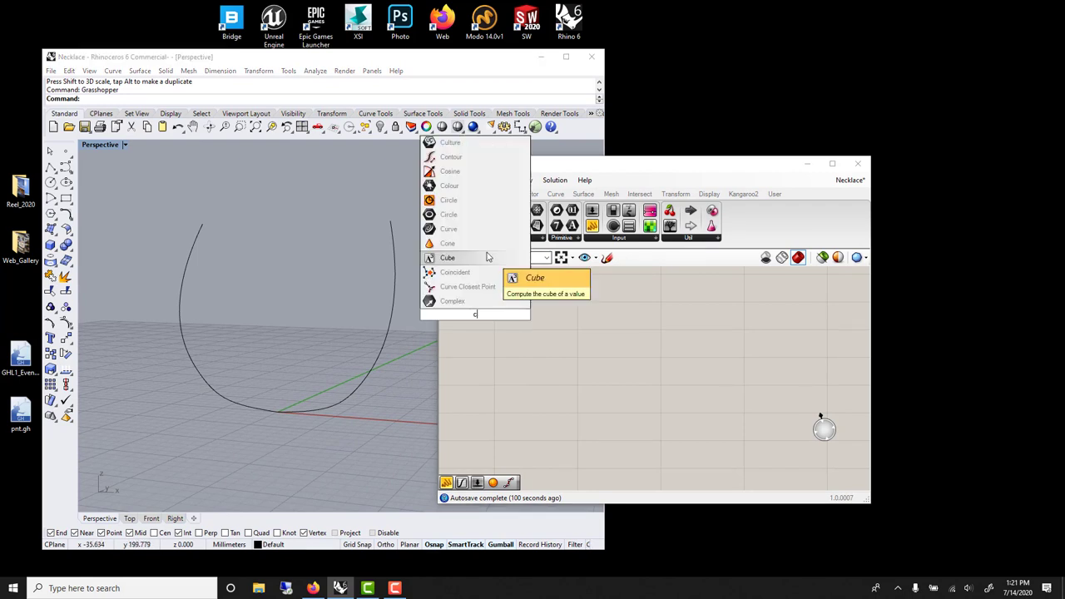
key("Return")
right_click(480, 318)
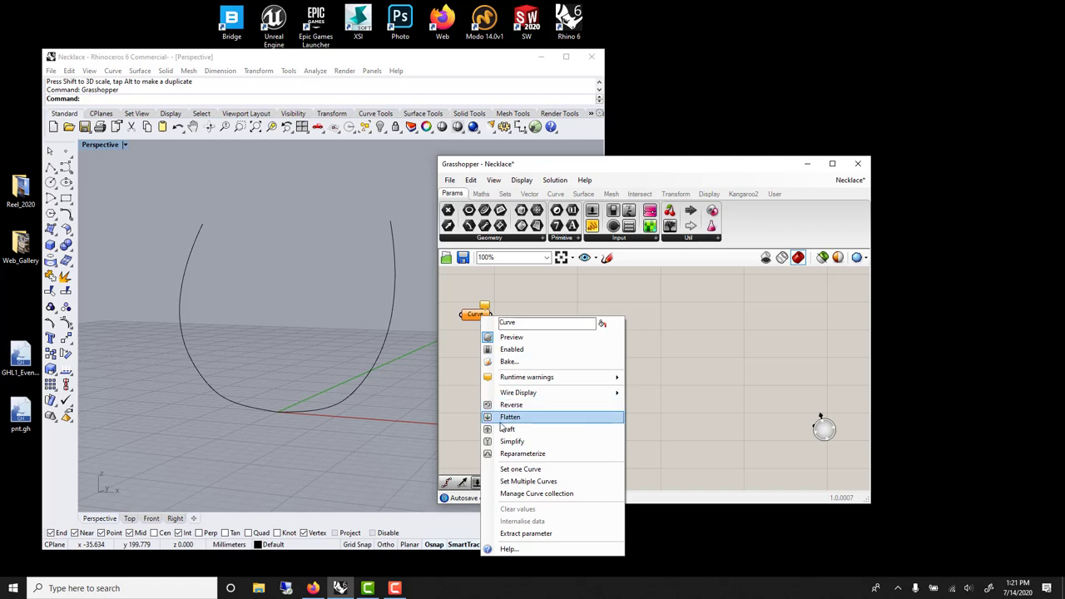
left_click(501, 472)
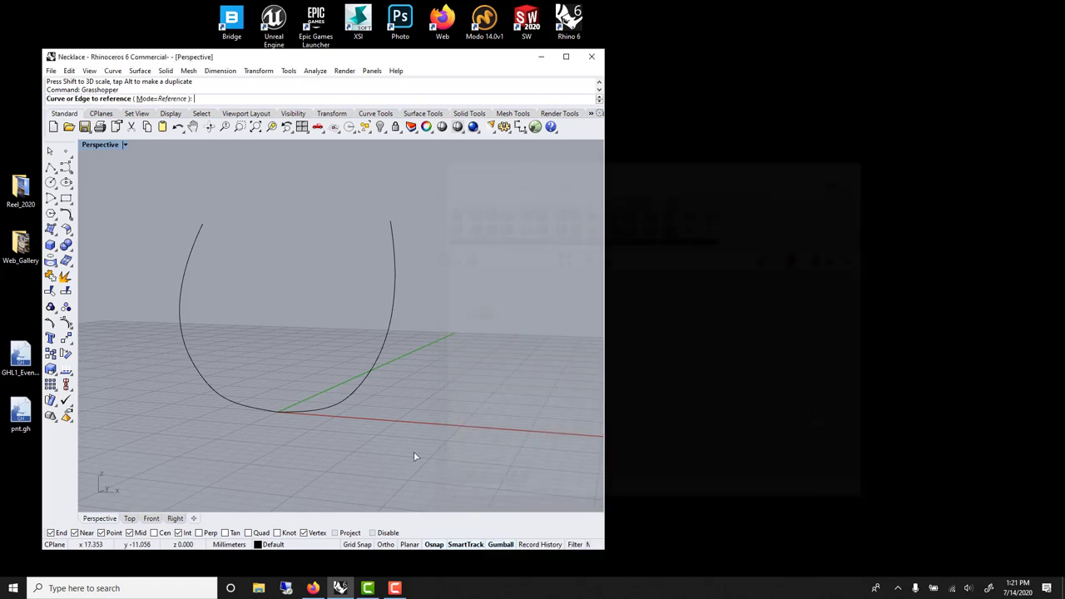
left_click(329, 409)
right_click_drag(473, 324, 531, 336)
left_click(534, 331)
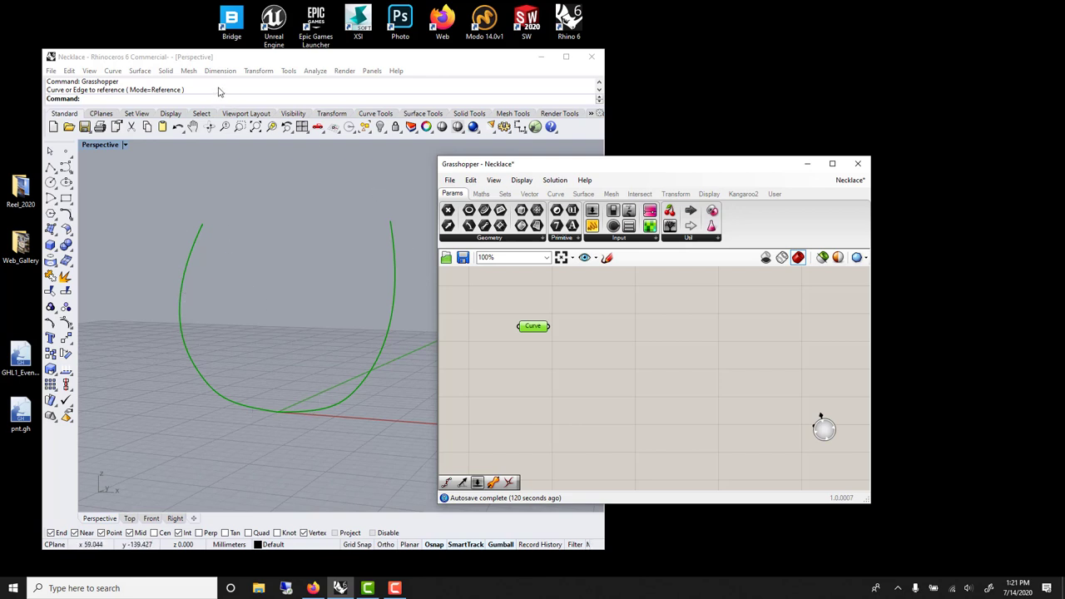
scroll(556, 363, "up", 2)
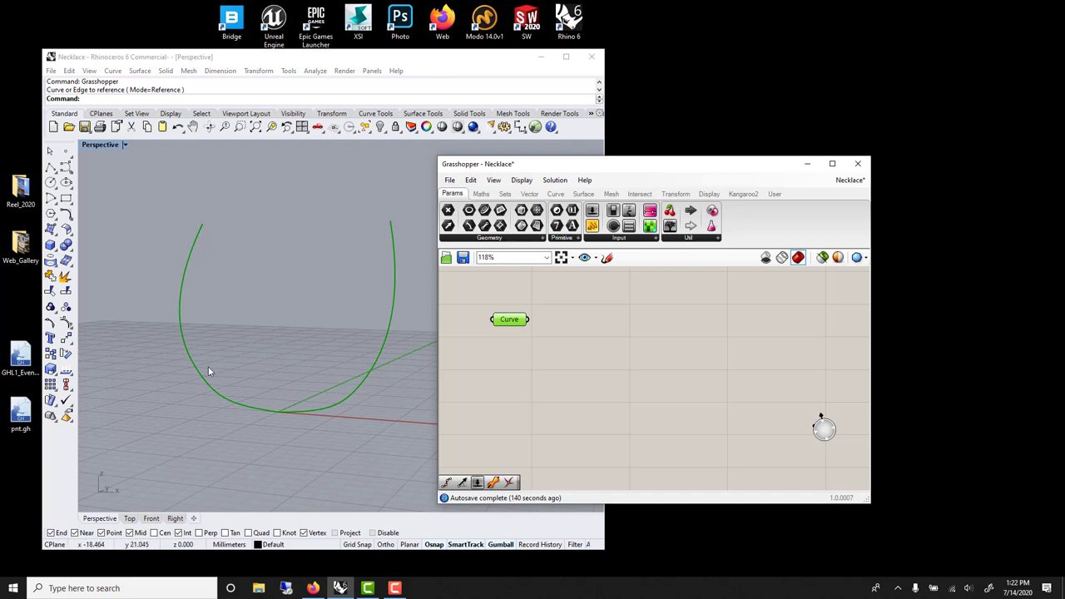
Add a Divide Curve component and wire the Curve parameter into its Curve input.
right_click(507, 321)
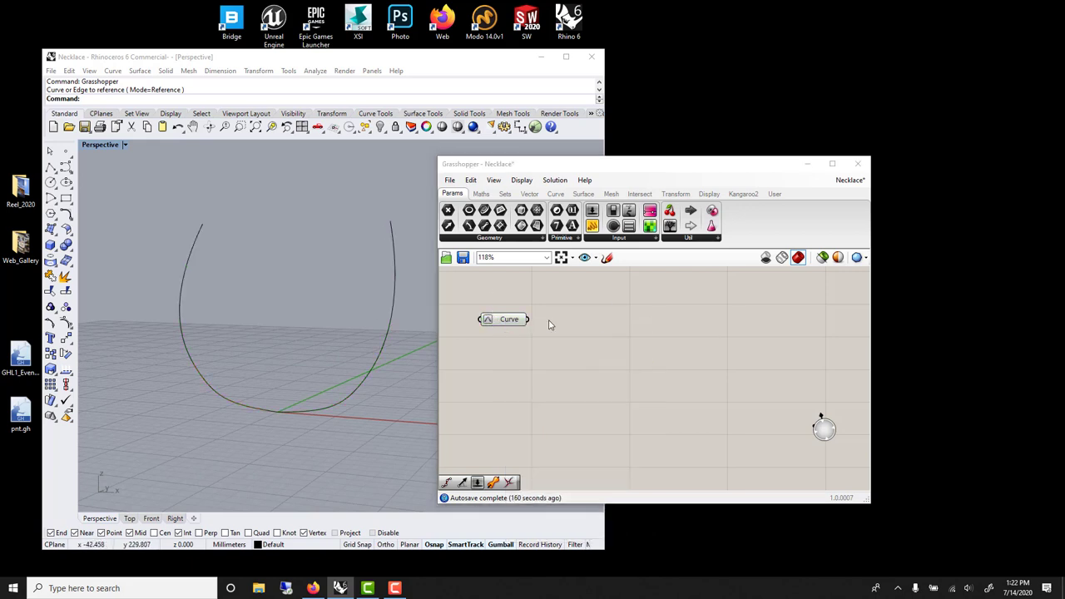
double_click(549, 323)
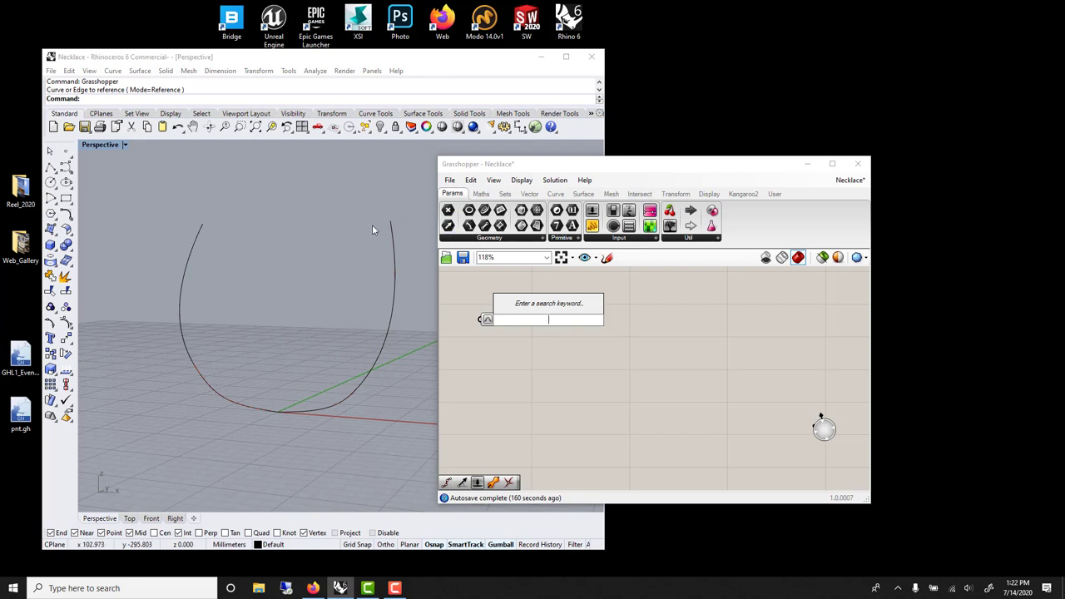
type("di")
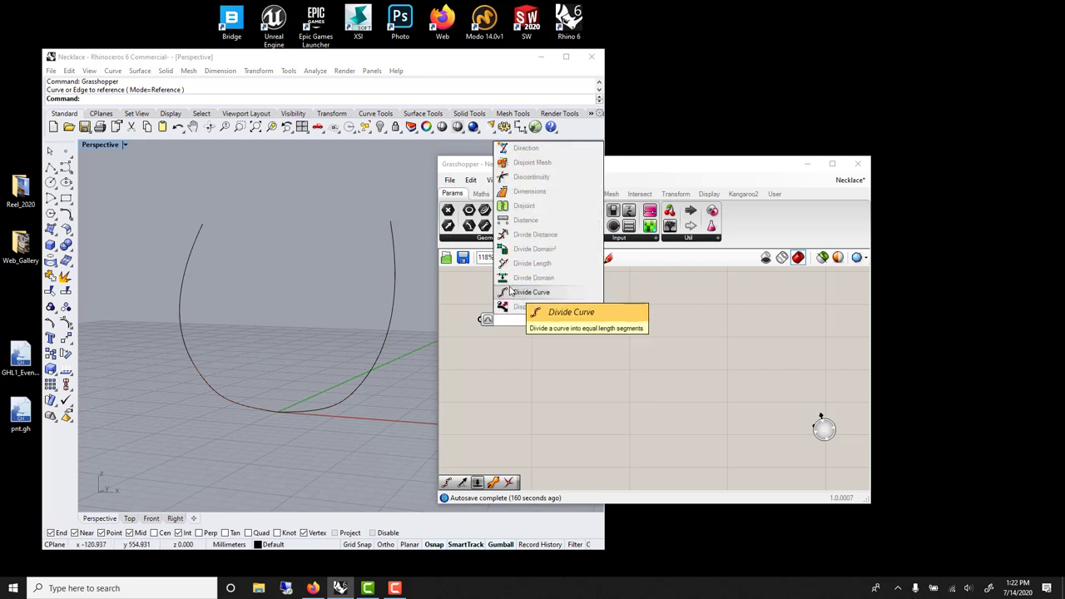
left_click(509, 291)
left_click_drag(543, 309, 630, 335)
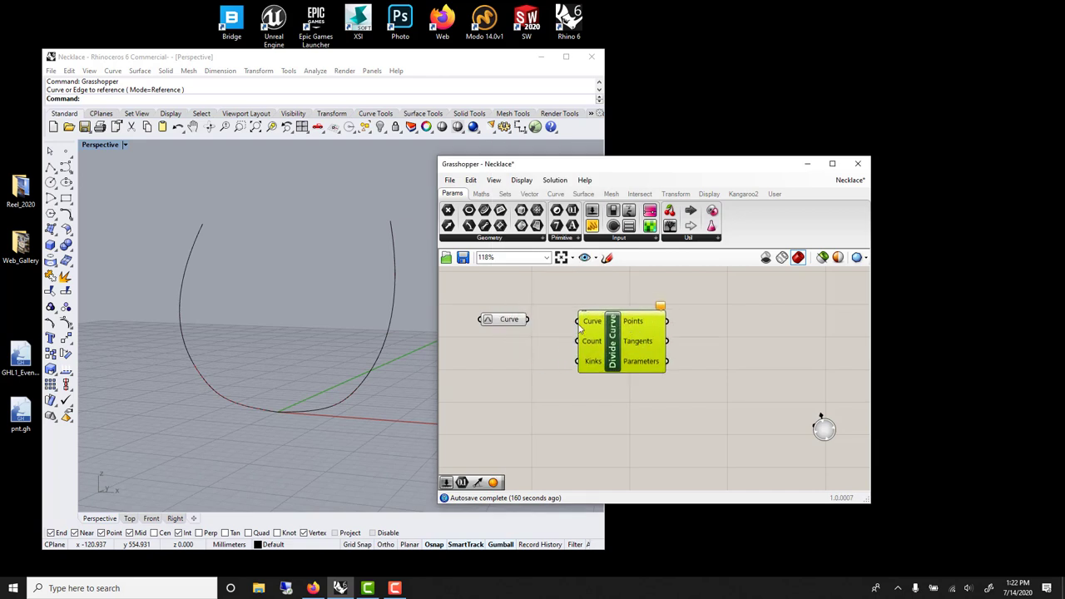
left_click_drag(525, 320, 580, 321)
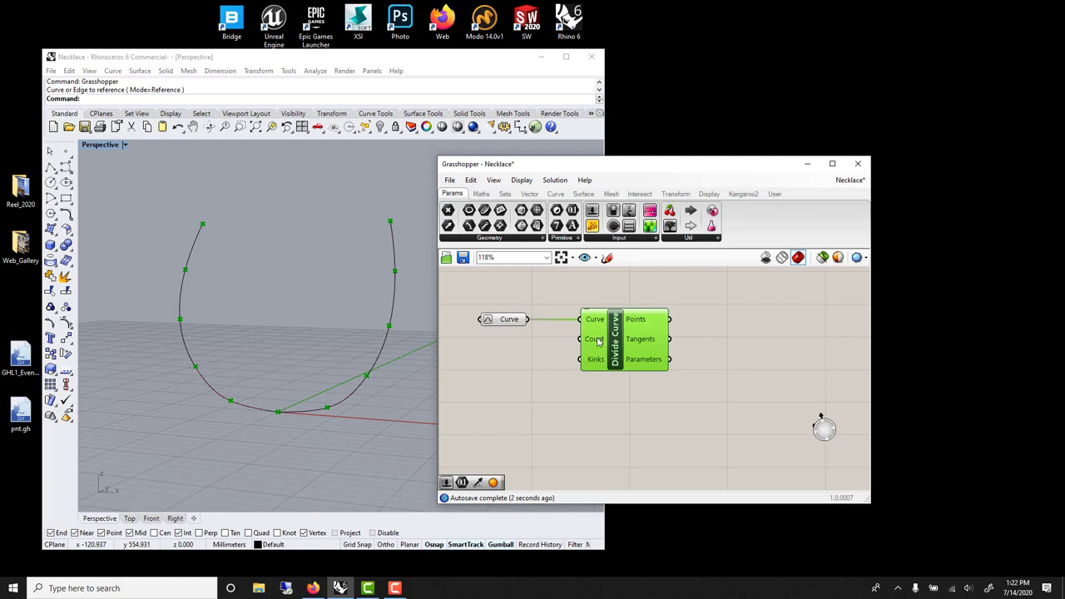
Create a 5–80 Number Slider named nb, wire it to Divide Curve's Count and set it to 18.
mouse_move(597, 341)
left_click(533, 354)
double_click(532, 355)
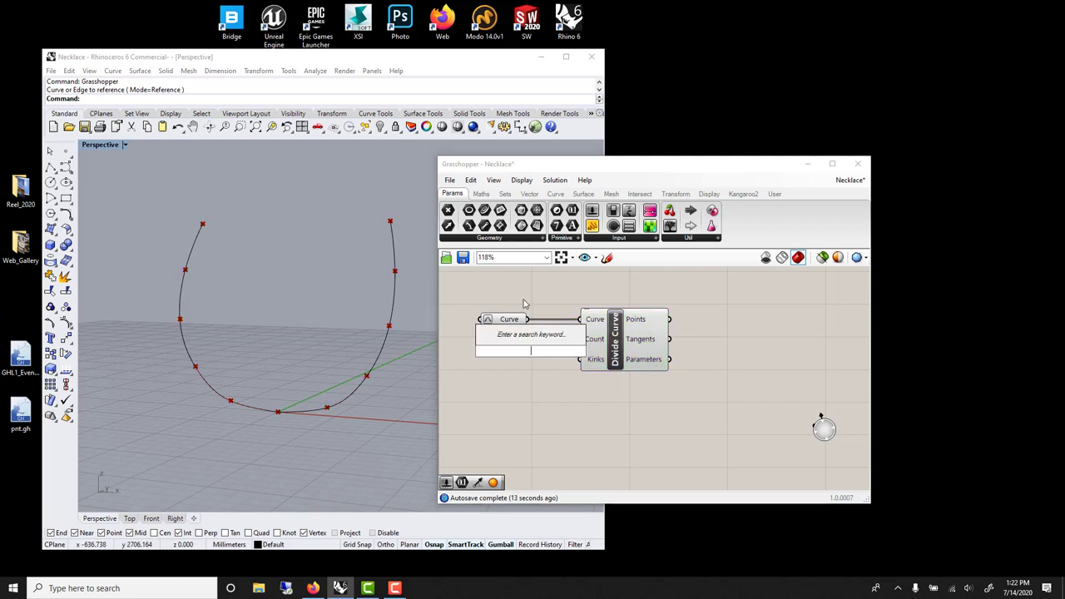
type("5<80")
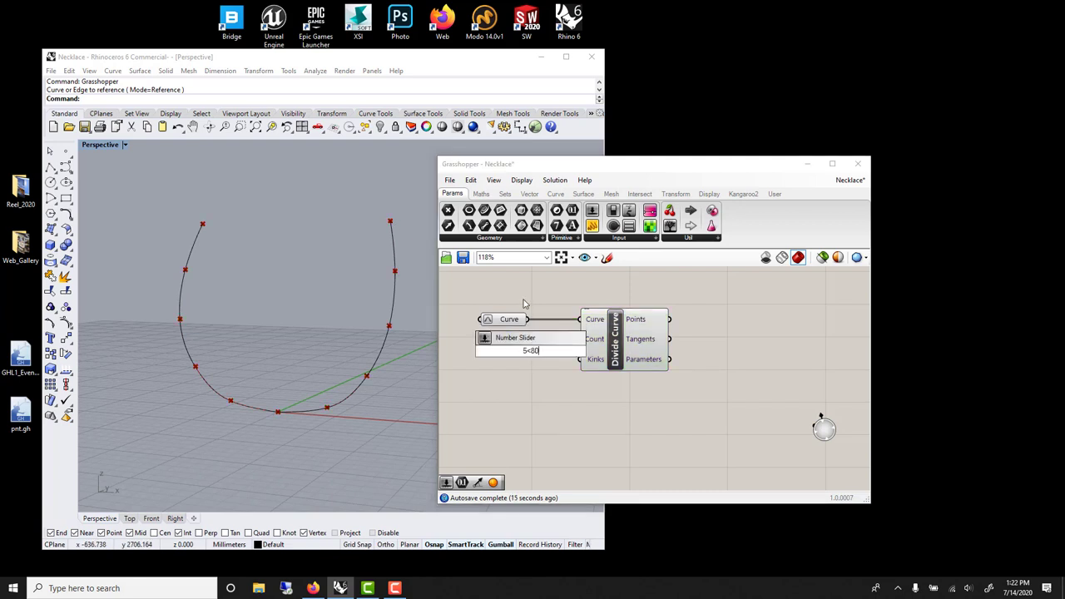
key("Return")
double_click(489, 353)
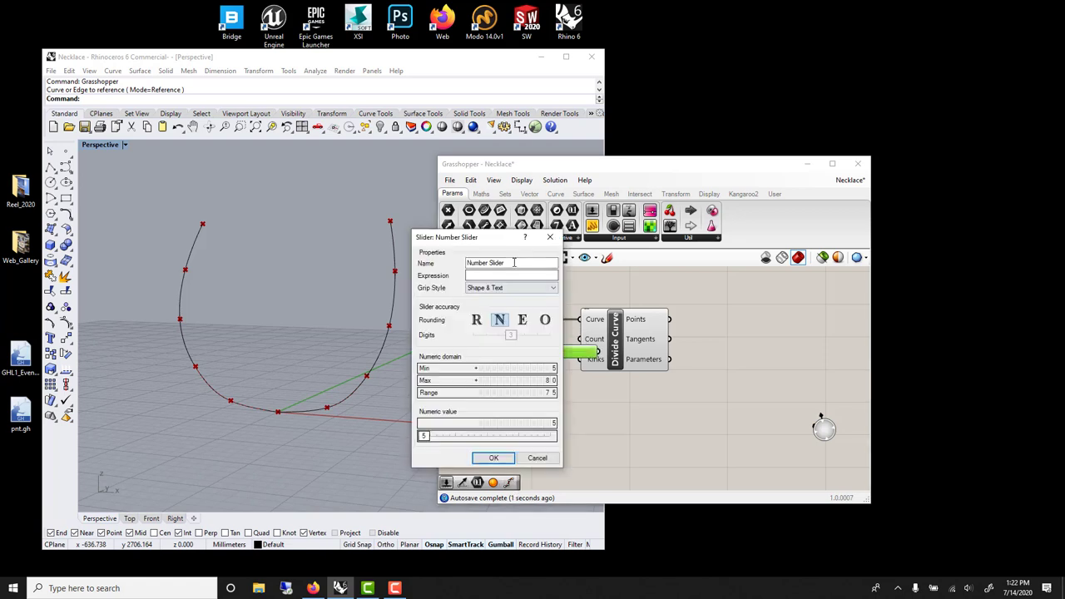
type("nb")
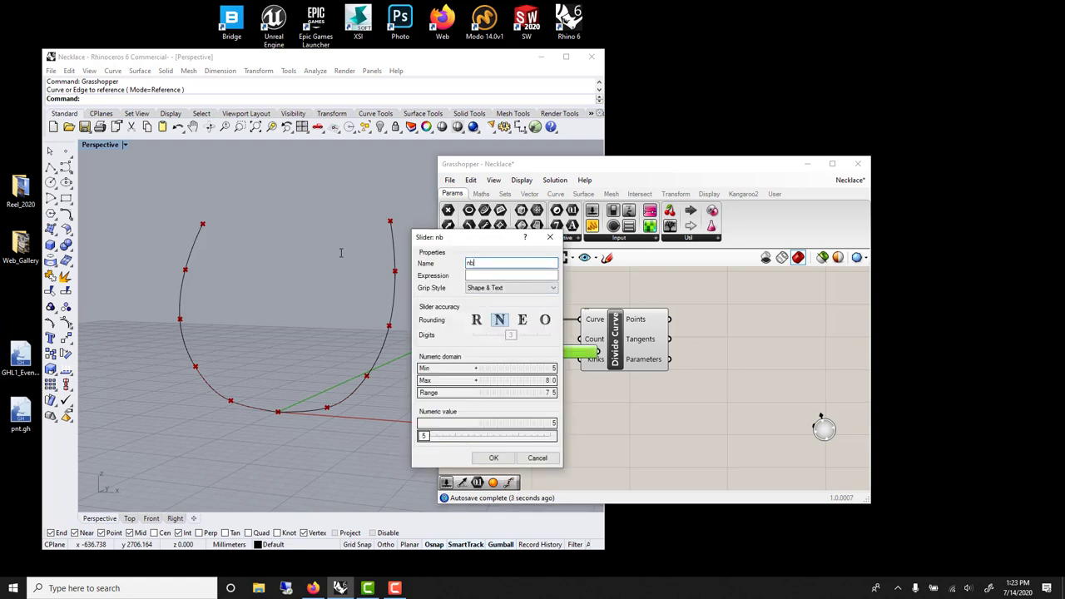
left_click(489, 459)
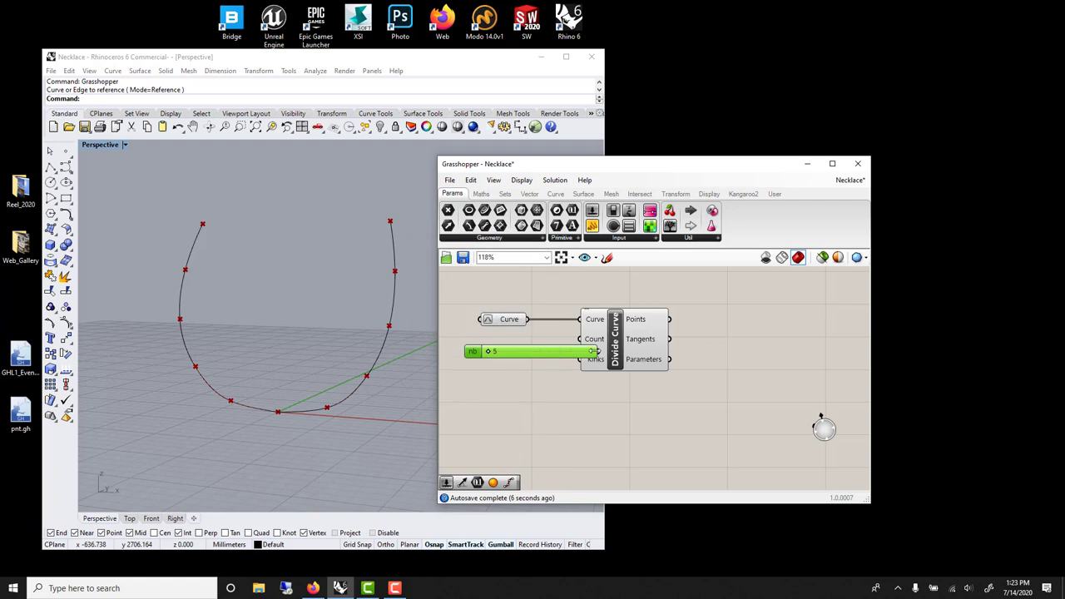
mouse_move(593, 353)
left_mouse_down()
mouse_move(527, 343)
mouse_move(580, 338)
left_mouse_up()
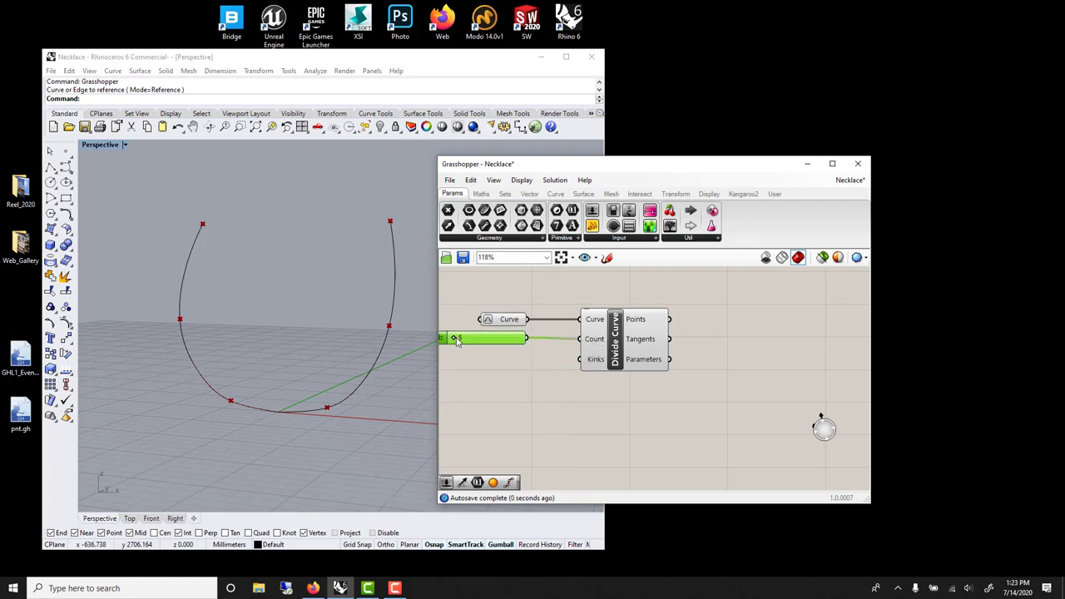
mouse_move(455, 339)
left_mouse_down()
mouse_move(540, 336)
mouse_move(467, 336)
left_mouse_up()
left_click(637, 274)
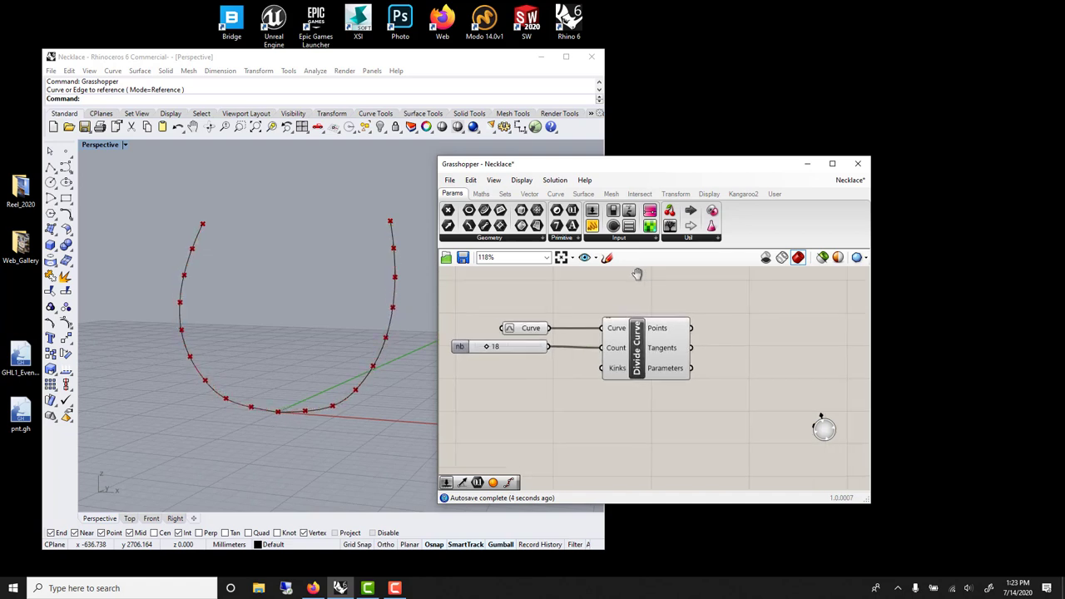
Add a Sphere component and feed the division points into it.
double_click(740, 334)
type("s")
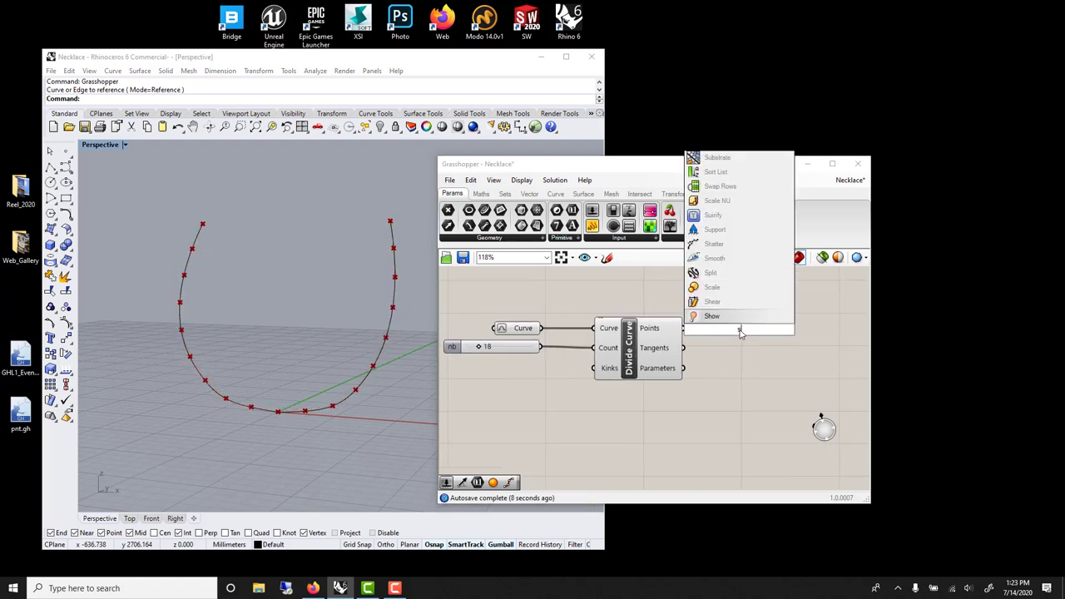
type("ph")
left_click(716, 317)
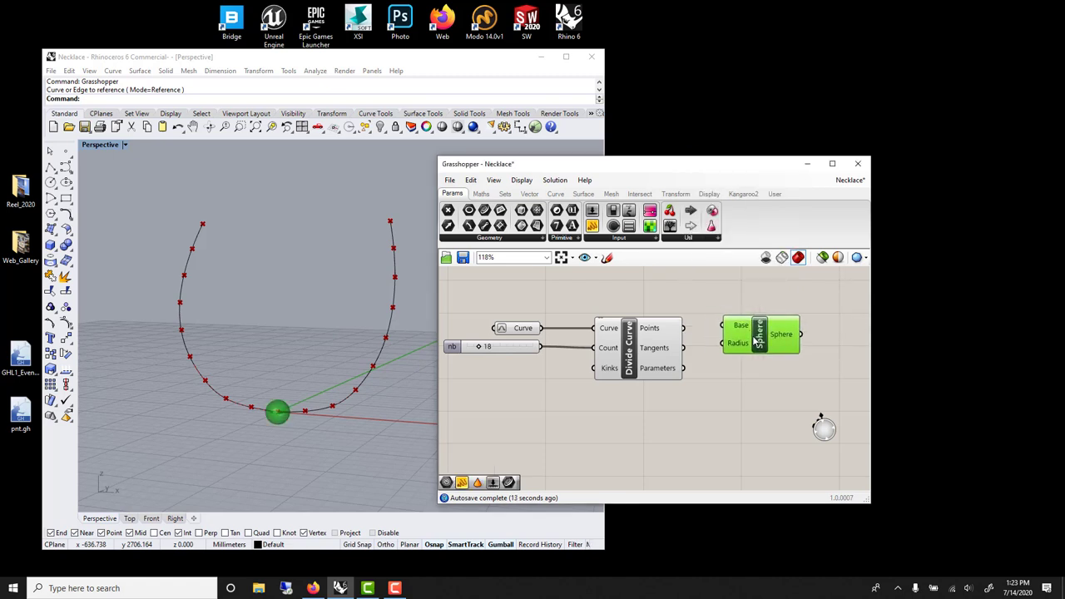
left_click_drag(683, 328, 723, 327)
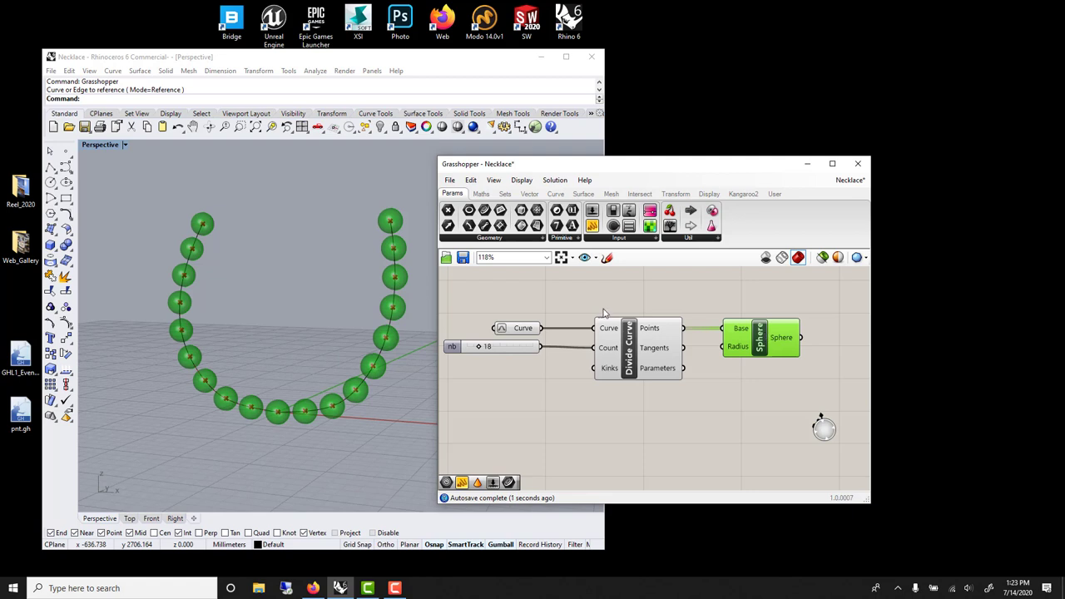
Set the nb slider to 14 spheres and move the Sphere component further right.
left_click_drag(480, 347, 503, 346)
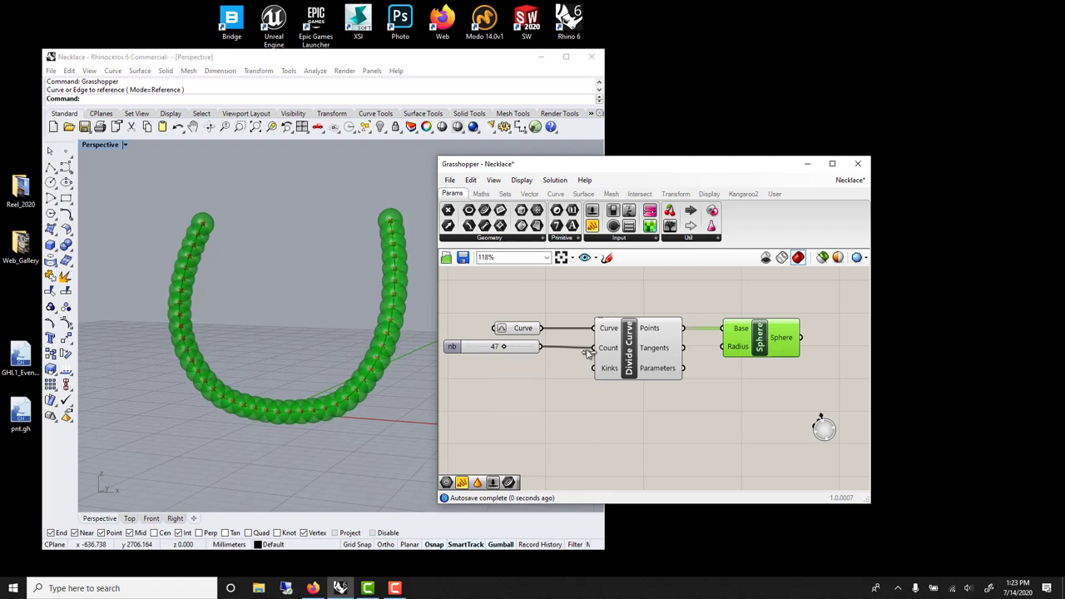
left_click_drag(481, 289, 777, 416)
left_click(502, 347)
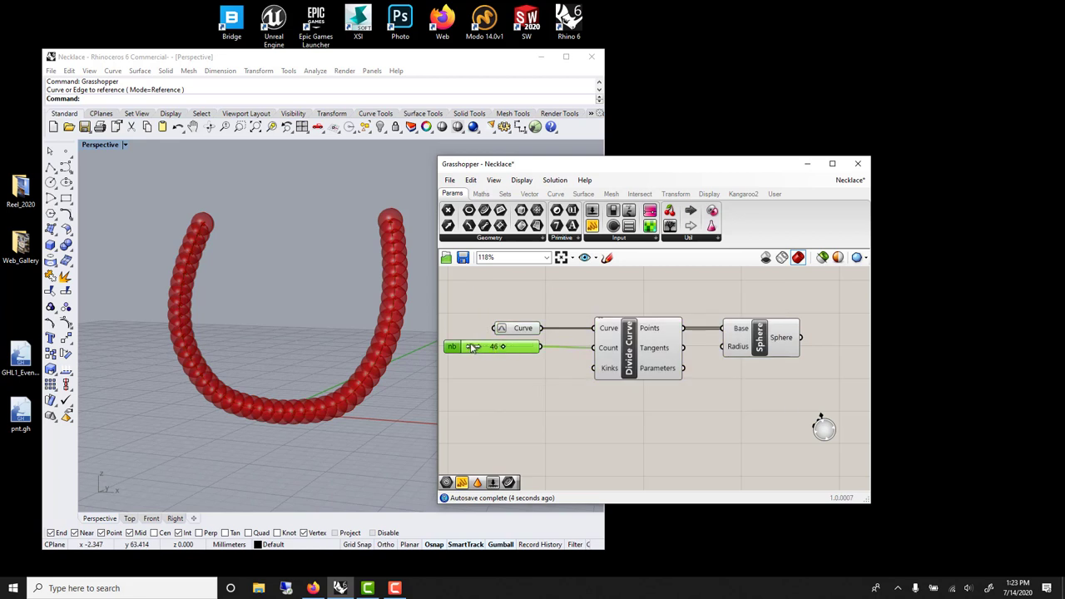
left_click_drag(487, 347, 475, 348)
left_click(475, 308)
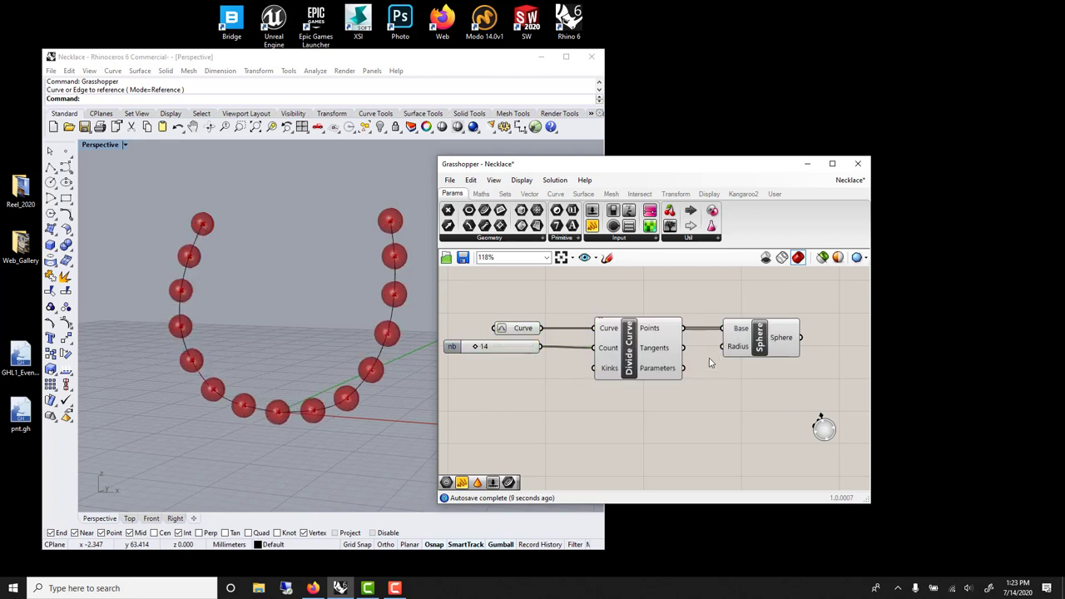
left_click_drag(743, 348, 779, 348)
left_click(687, 298)
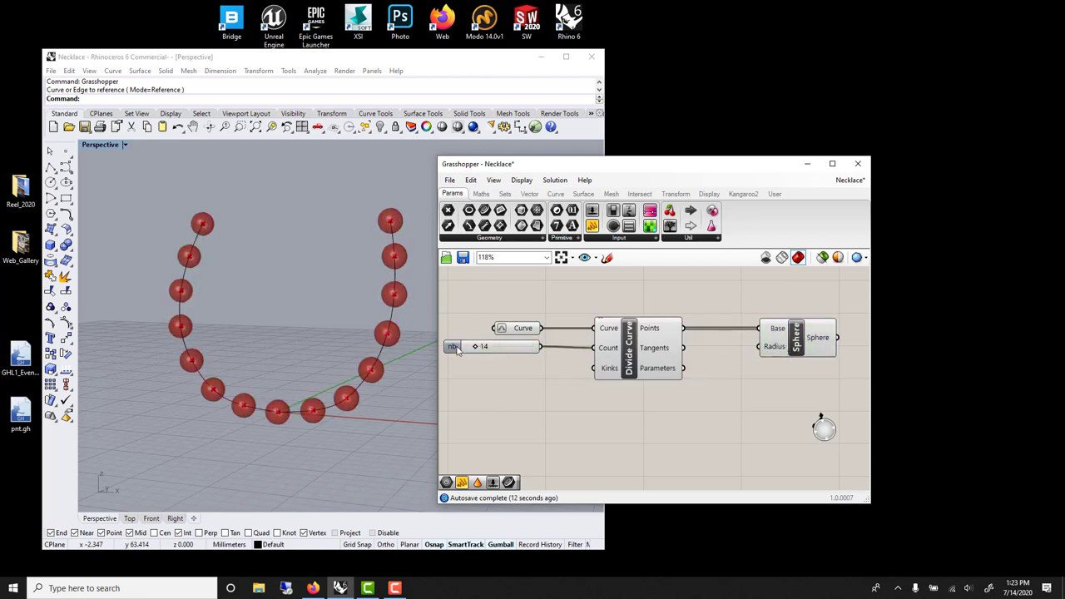
left_click(447, 346)
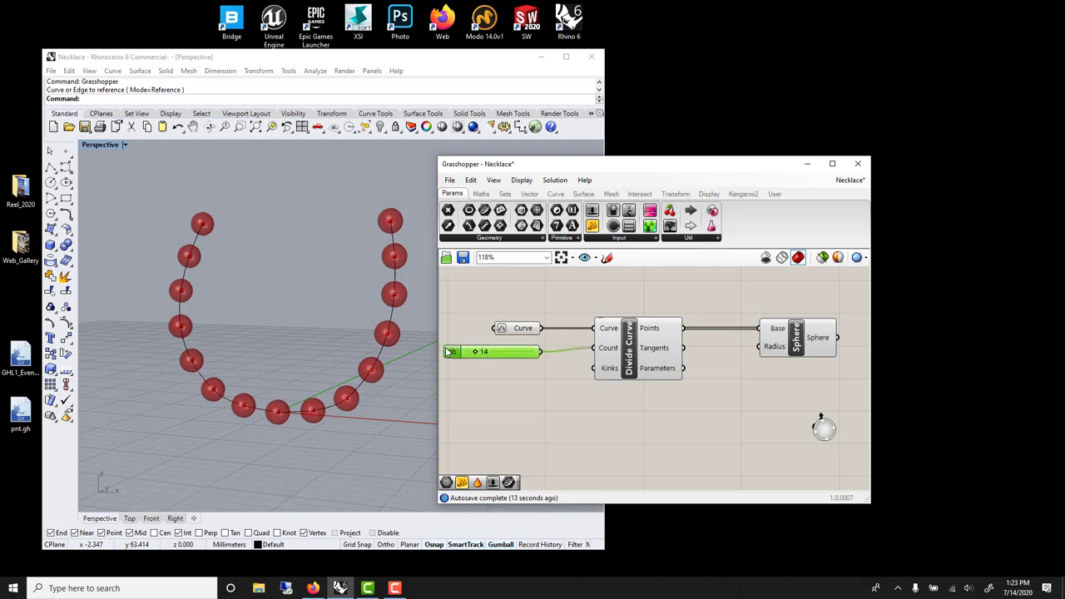
Place a Graph Mapper component below Divide Curve using the 'graph' search.
left_click(515, 389)
double_click(616, 444)
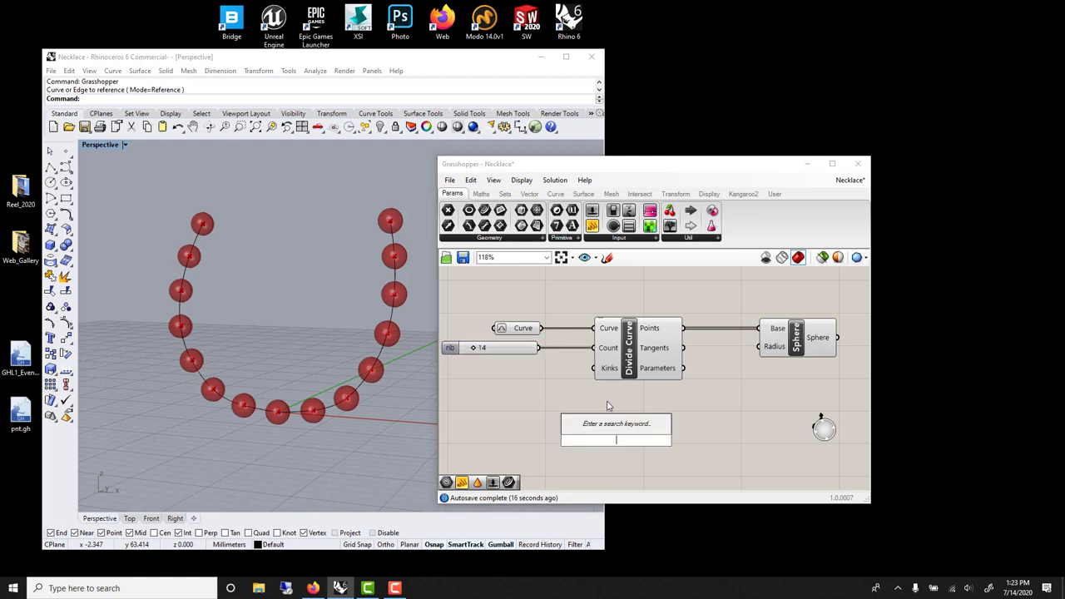
type("graph")
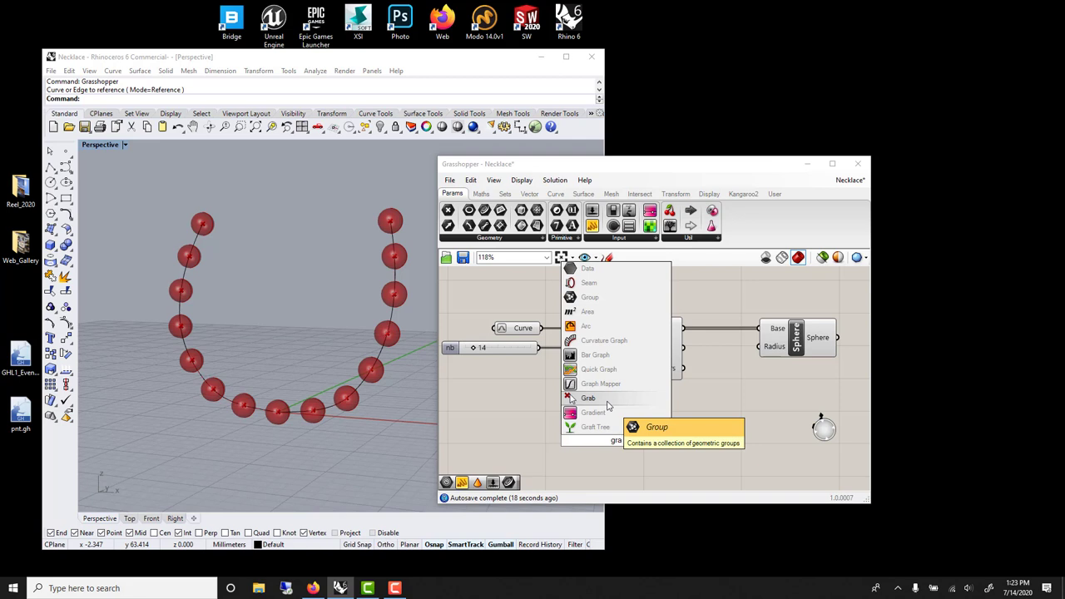
left_click(597, 412)
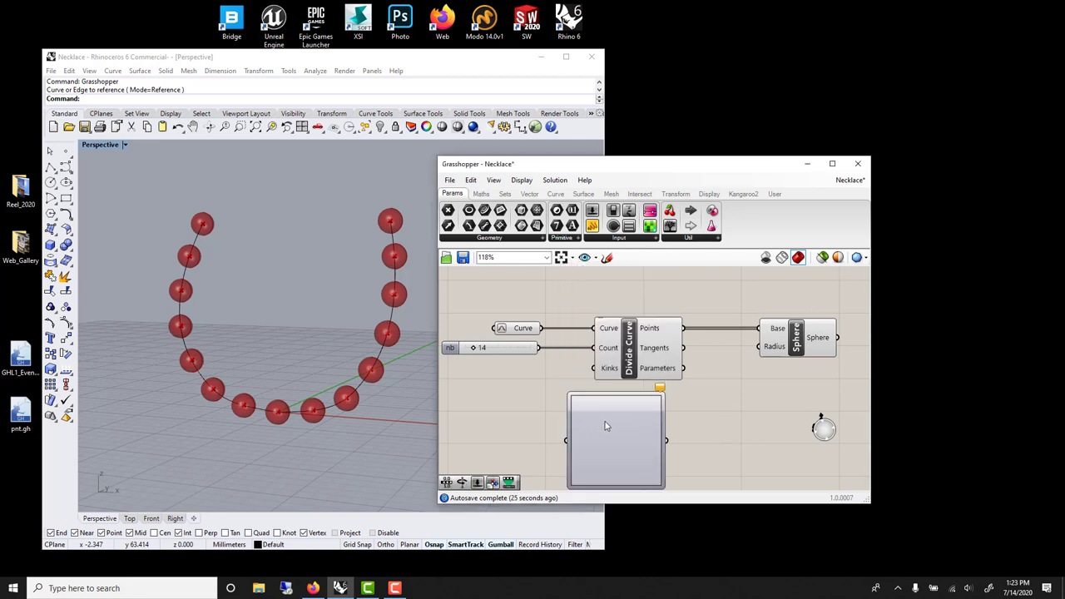
Give the Graph Mapper a Bezier graph and shape it into a symmetrical arch.
right_click(607, 421)
mouse_move(695, 554)
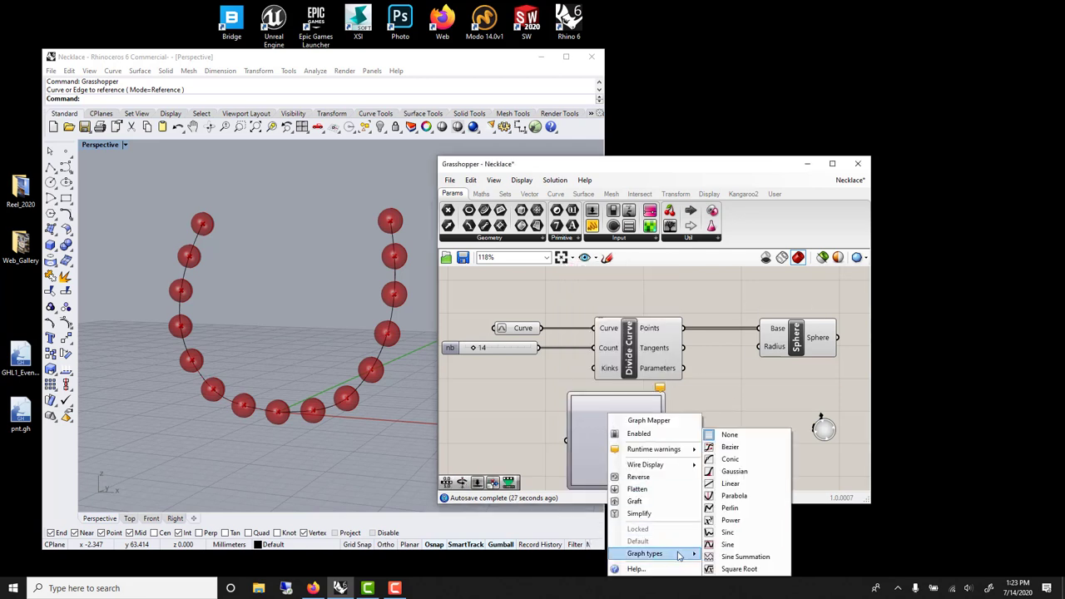
left_click(728, 483)
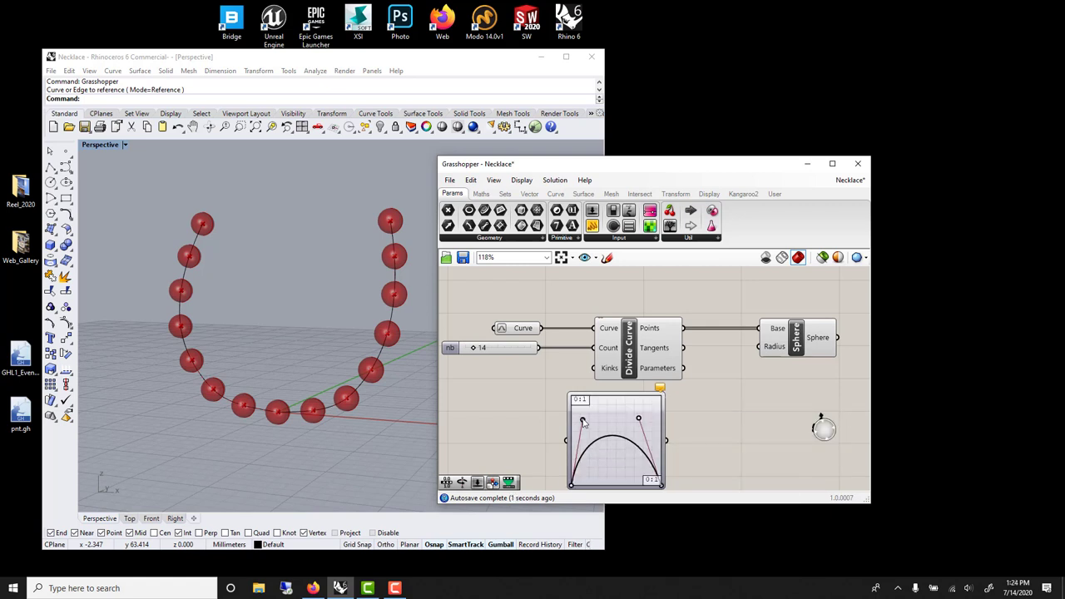
left_click_drag(582, 419, 644, 417)
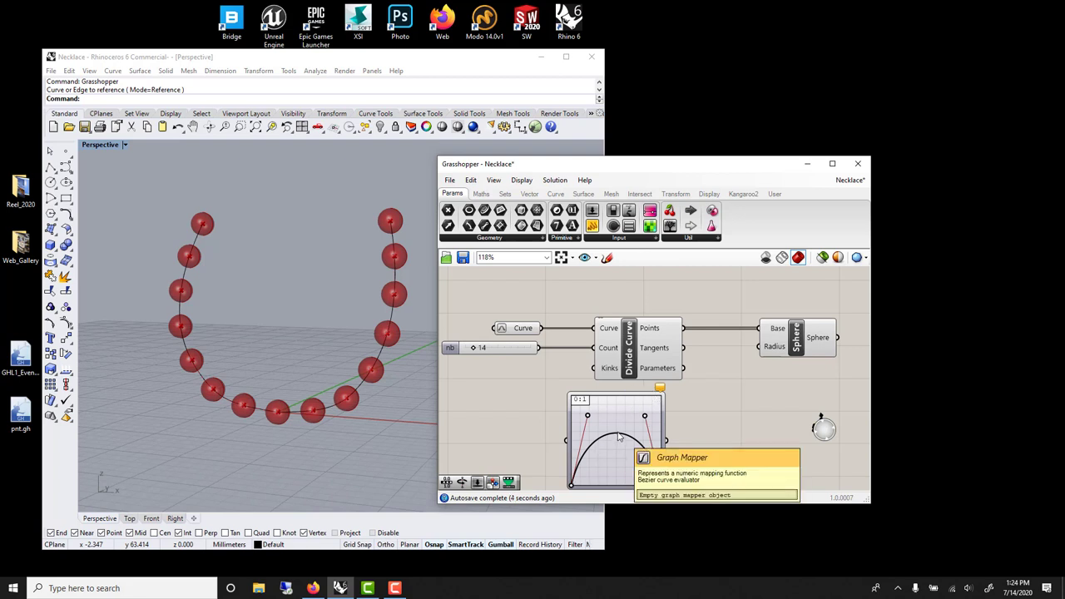
left_click_drag(632, 411, 660, 411)
Add a Panel beside the Graph Mapper and wire its output into it.
left_click(584, 402)
scroll(587, 406, "down", 1)
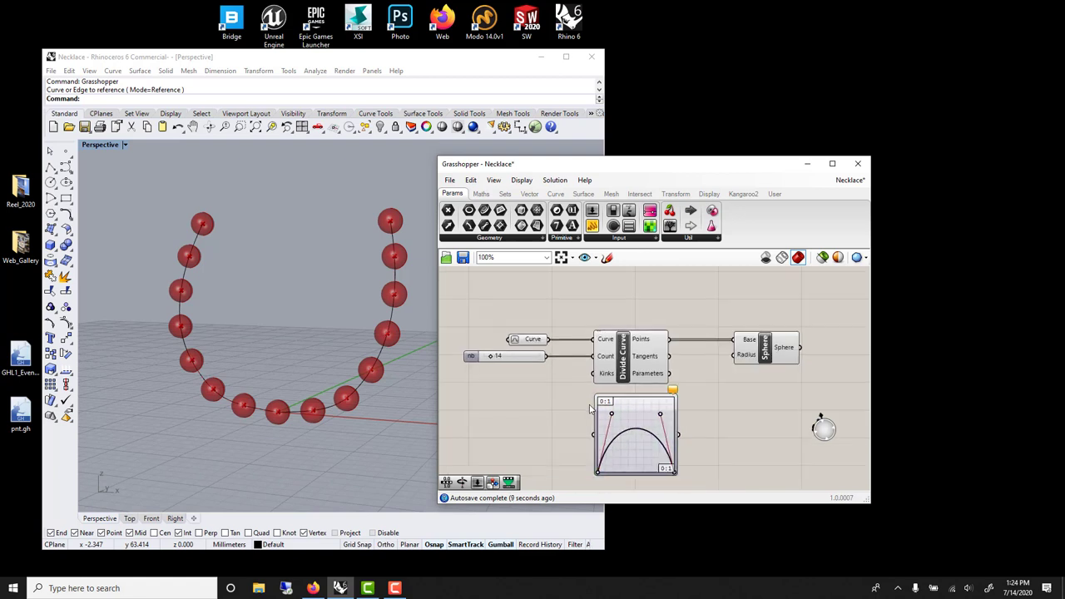
double_click(710, 432)
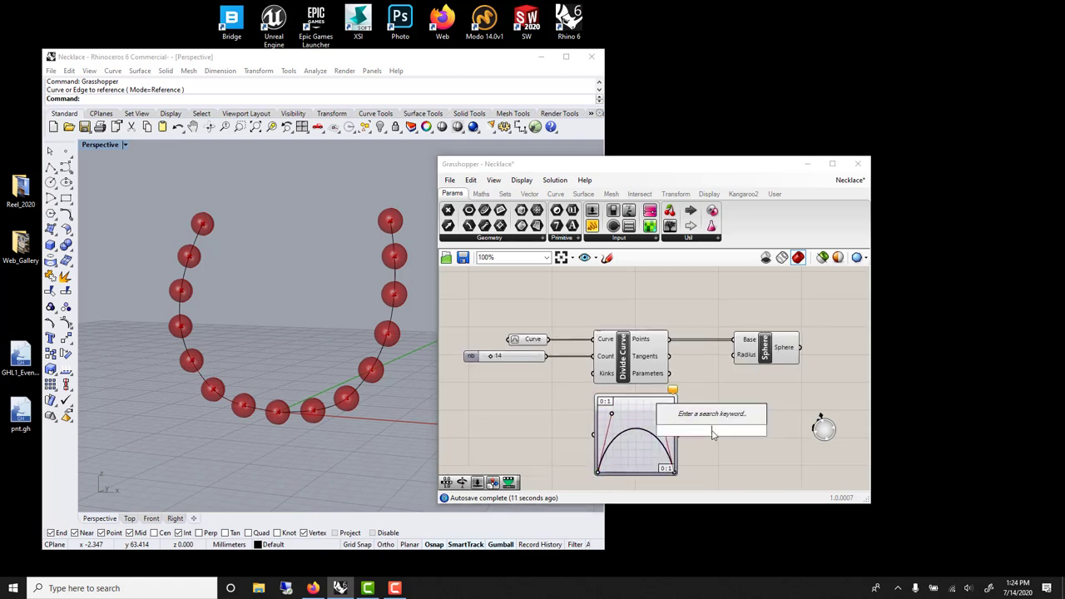
type("panel")
key("Return")
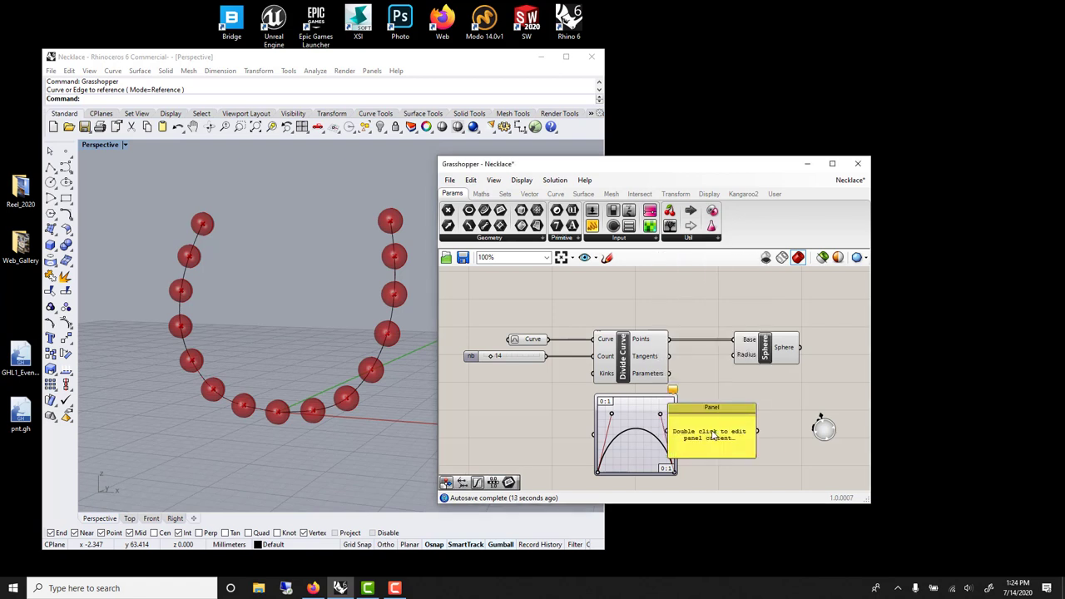
left_click_drag(762, 443, 757, 444)
left_click_drag(678, 434, 713, 439)
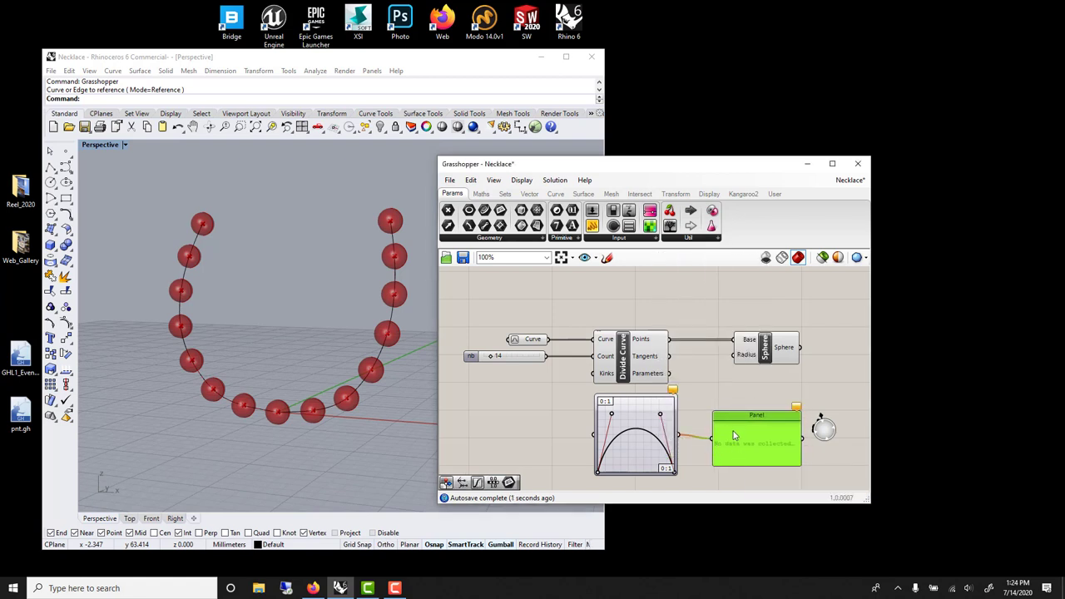
Search the component list again, revising the query to 'r' to find Range.
double_click(537, 428)
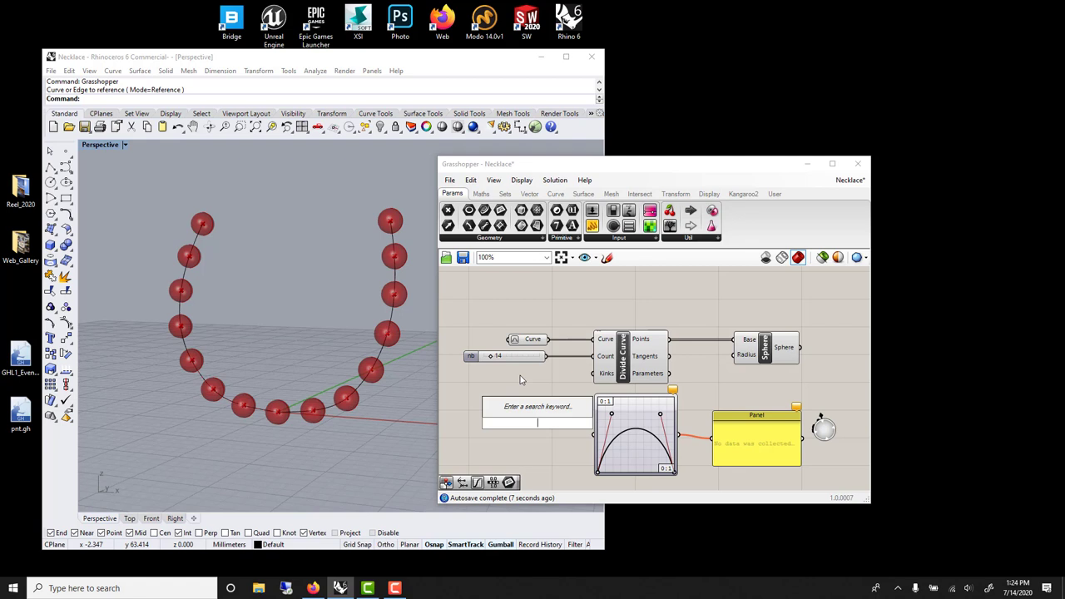
type("sc")
key("BackSpace")
type("e")
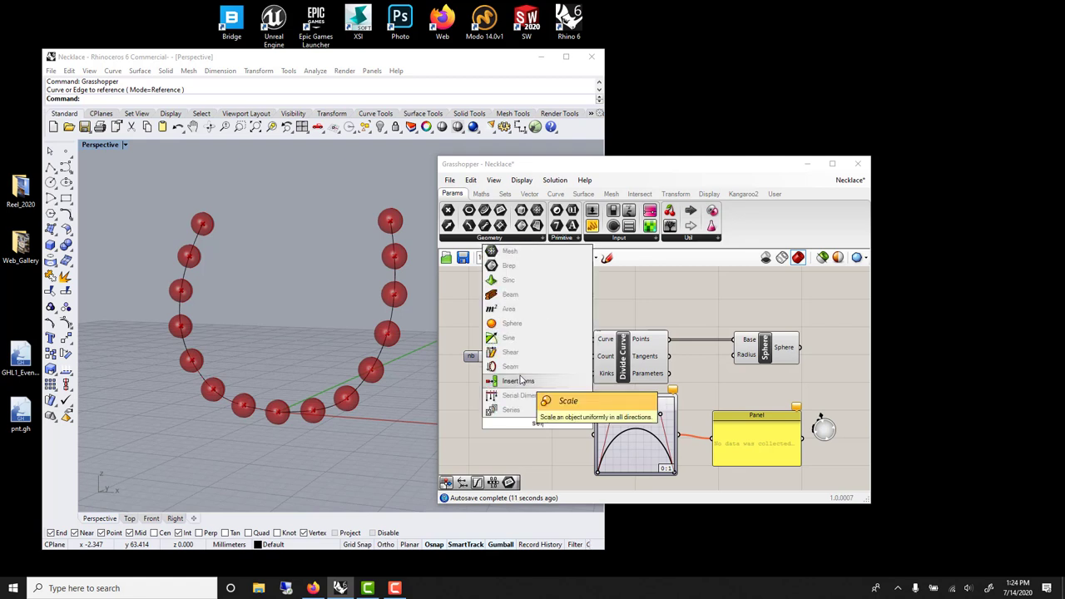
key("BackSpace")
key("BackSpace")
type("r")
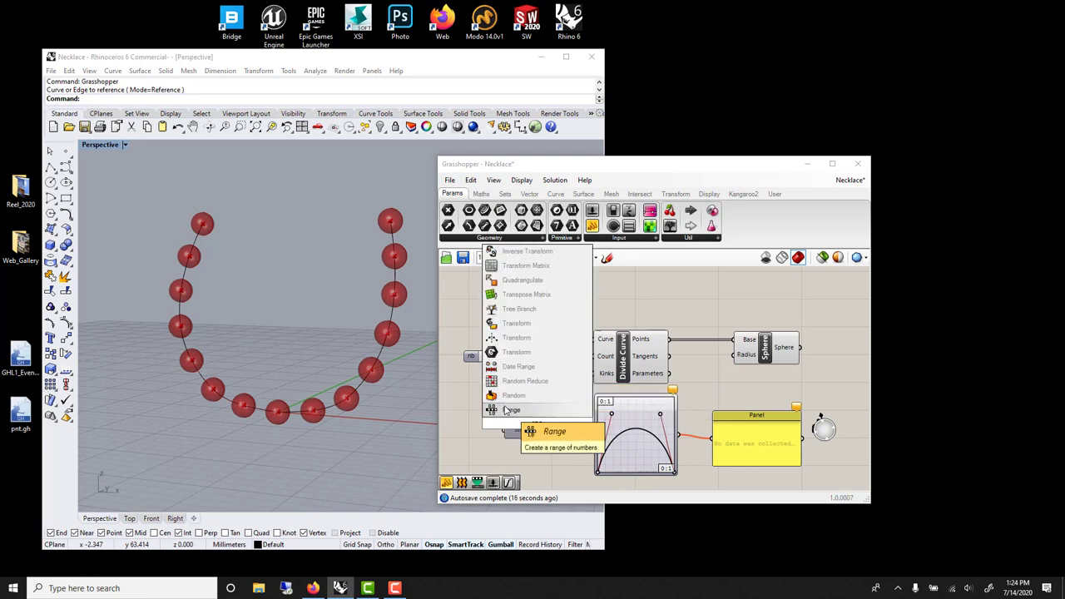
Place a Range below the slider and show its output values in the Panel.
left_click(509, 410)
left_click_drag(534, 420, 509, 431)
left_click(510, 415)
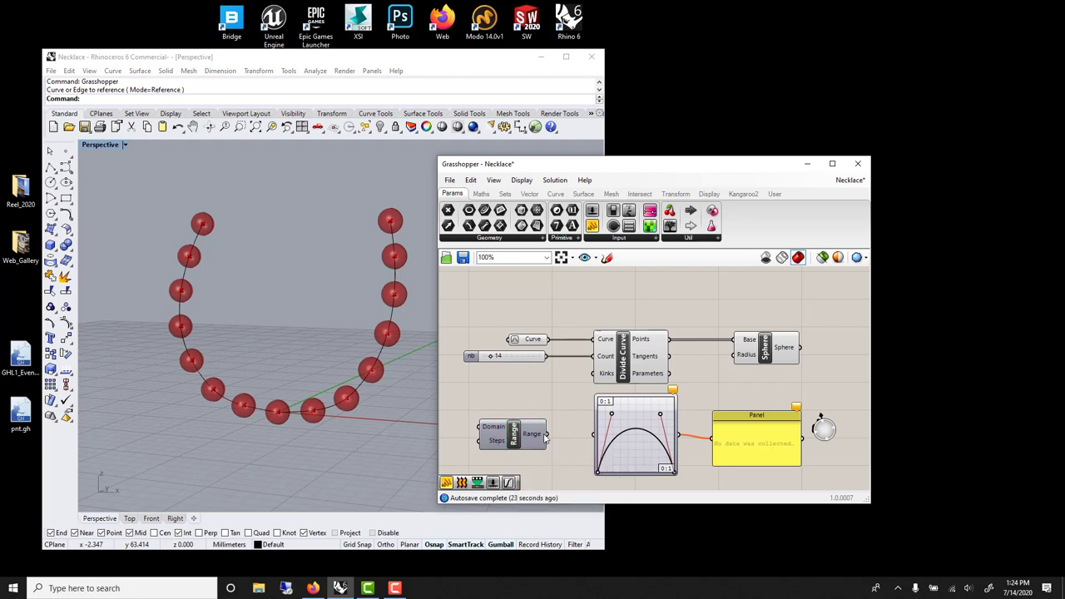
left_click_drag(545, 435, 713, 439)
left_click_drag(646, 405, 639, 463)
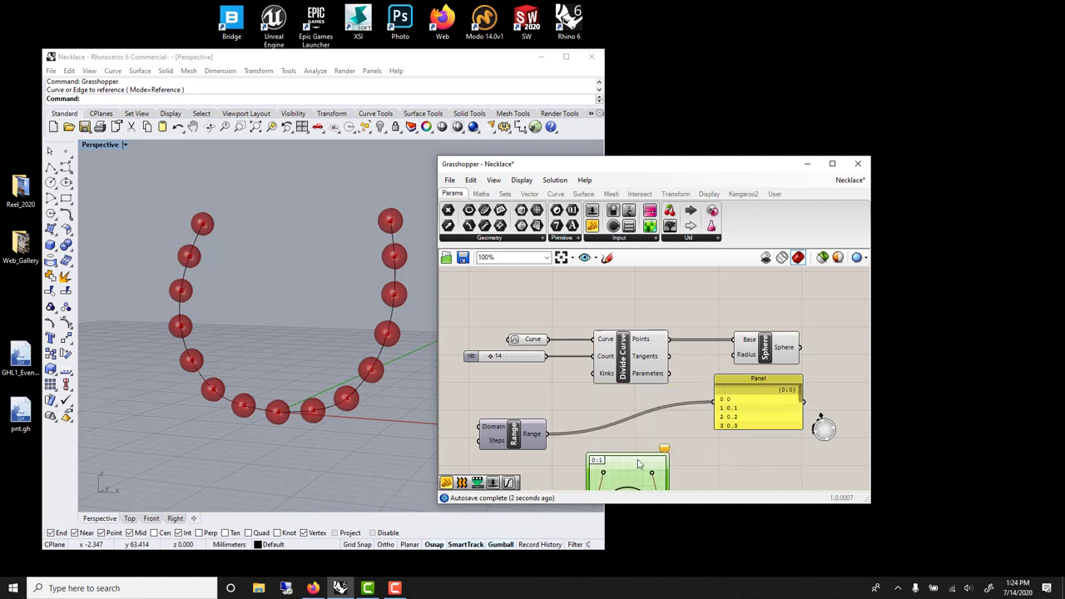
left_click_drag(730, 426, 730, 494)
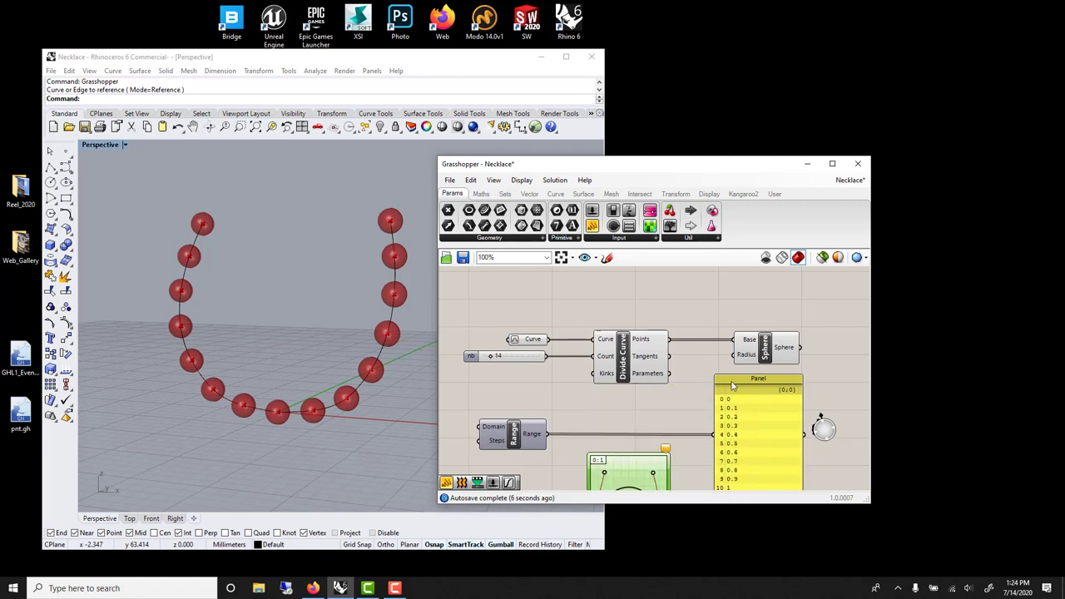
left_click_drag(732, 384, 718, 369)
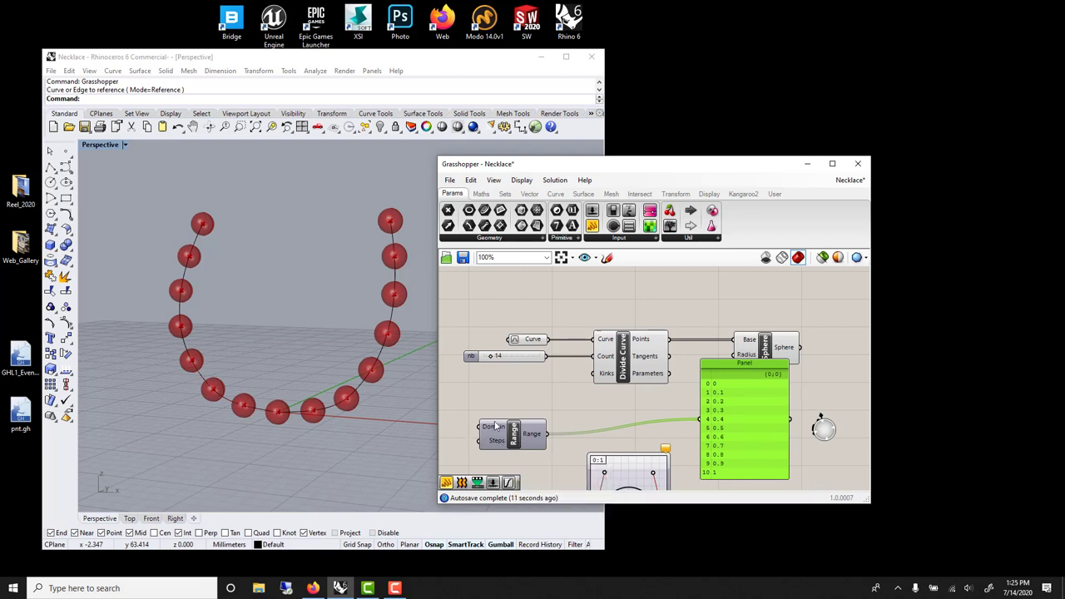
Drive Range's Steps from the nb slider and raise the slider to 31.
left_click_drag(547, 360, 481, 440)
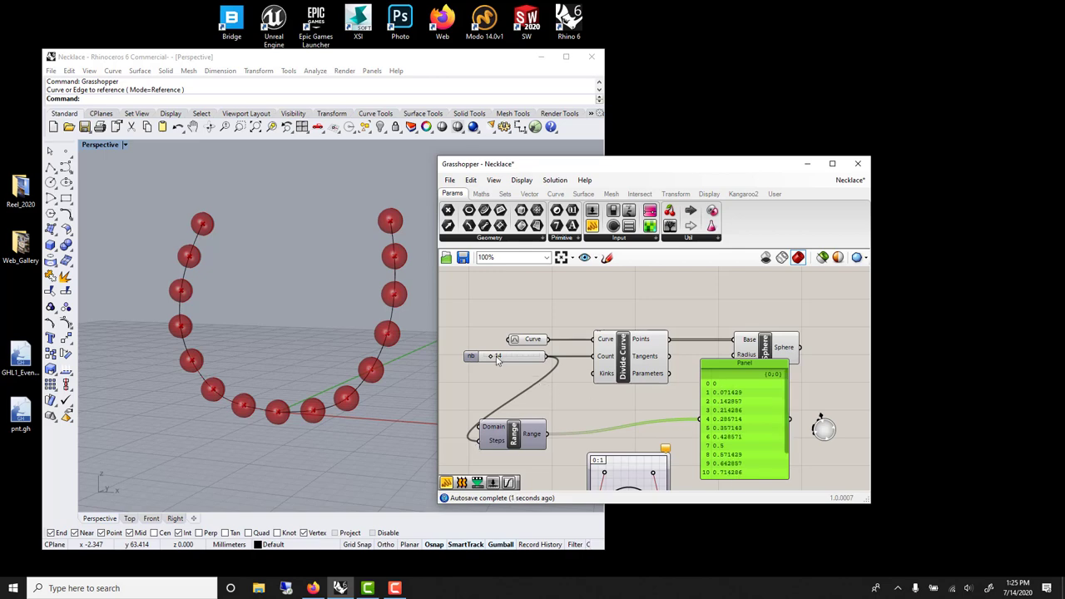
left_click_drag(492, 358, 509, 359)
scroll(758, 432, "down", 3)
scroll(759, 432, "up", 3)
left_click_drag(791, 392, 790, 485)
scroll(791, 466, "up", 7)
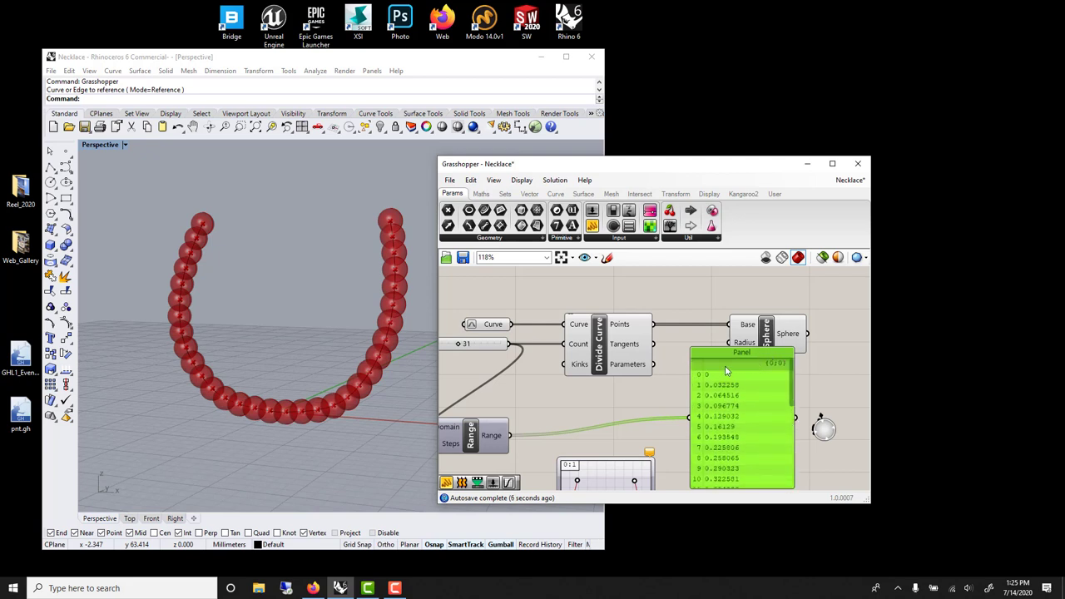
Delete the preview Panel and feed the Range output into the Graph Mapper.
left_click_drag(726, 385, 697, 378)
key("Delete")
left_click_drag(623, 483, 621, 416)
left_click_drag(509, 435, 602, 447)
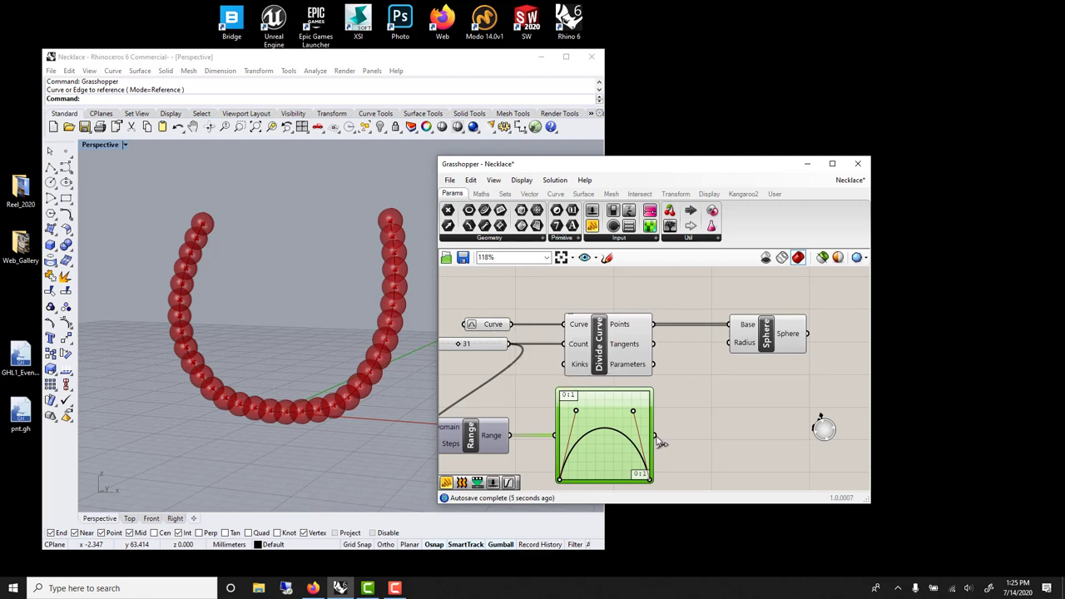
Wire the Graph Mapper output into the Sphere Radius input and move Range beside it.
left_click_drag(654, 435, 733, 348)
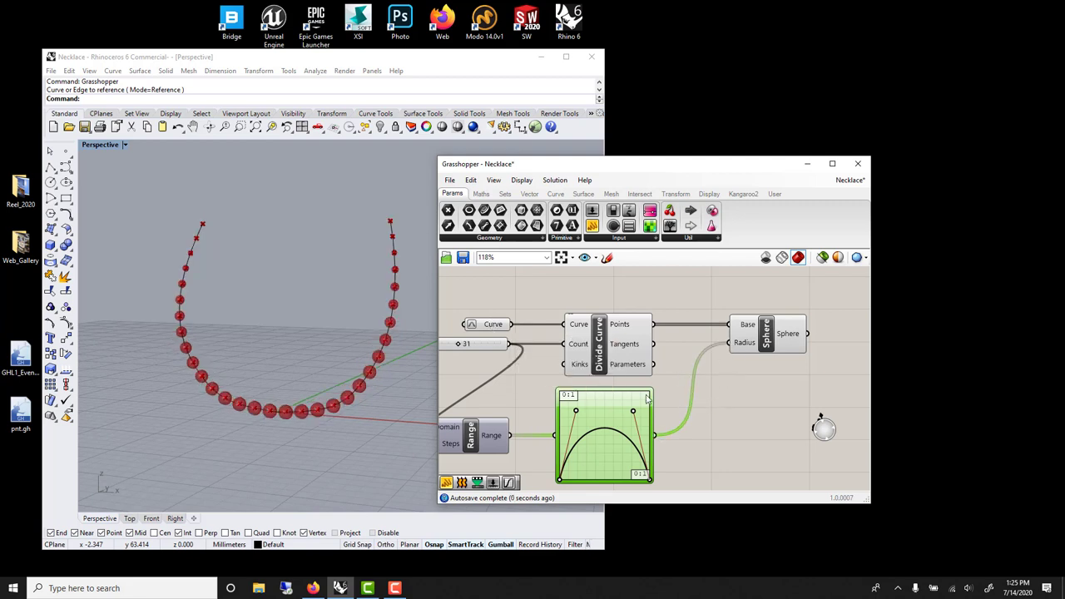
left_click(535, 381)
scroll(537, 383, "down", 2)
right_click_drag(540, 384, 666, 388)
left_click(684, 407)
left_click(588, 427)
left_click_drag(588, 427, 618, 427)
left_click(556, 394)
scroll(533, 389, "up", 2)
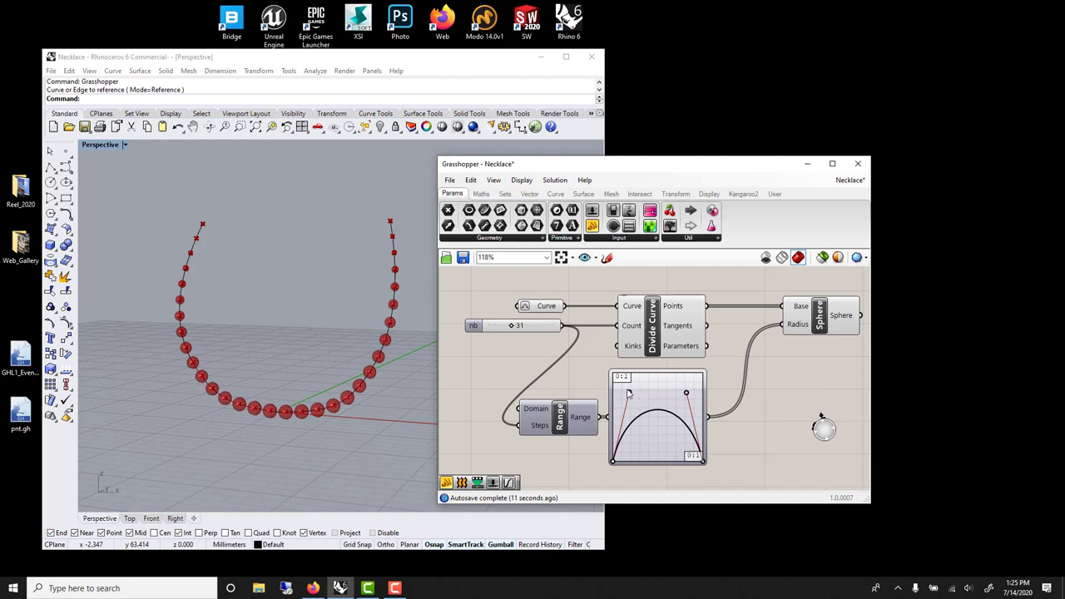
Switch the Graph Mapper to a Sigmoid graph and drag it into a multi-peak wave.
left_click_drag(629, 395, 654, 426)
right_click(677, 423)
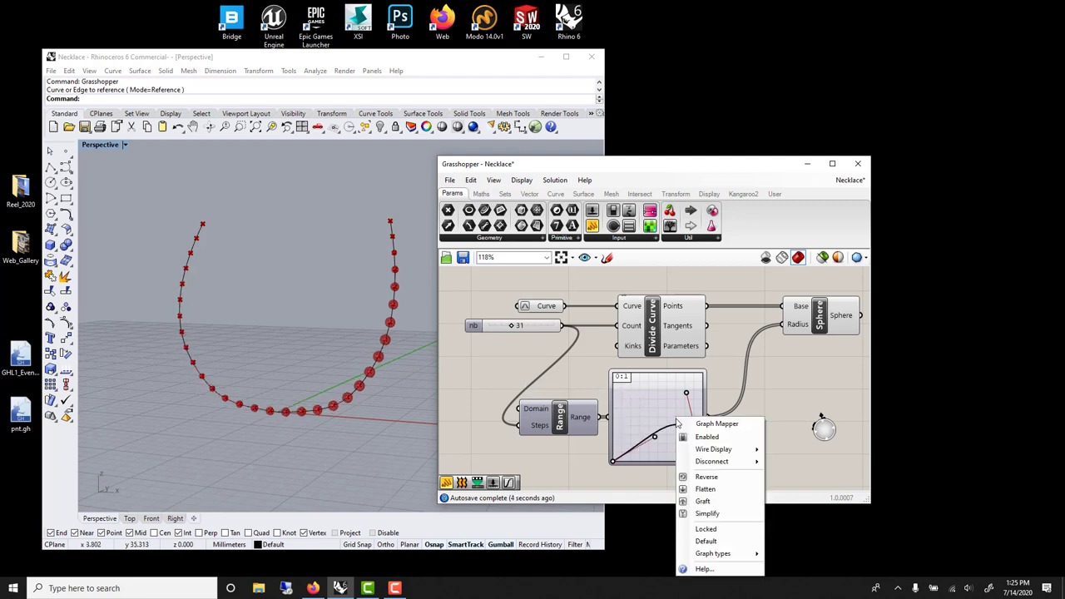
mouse_move(740, 554)
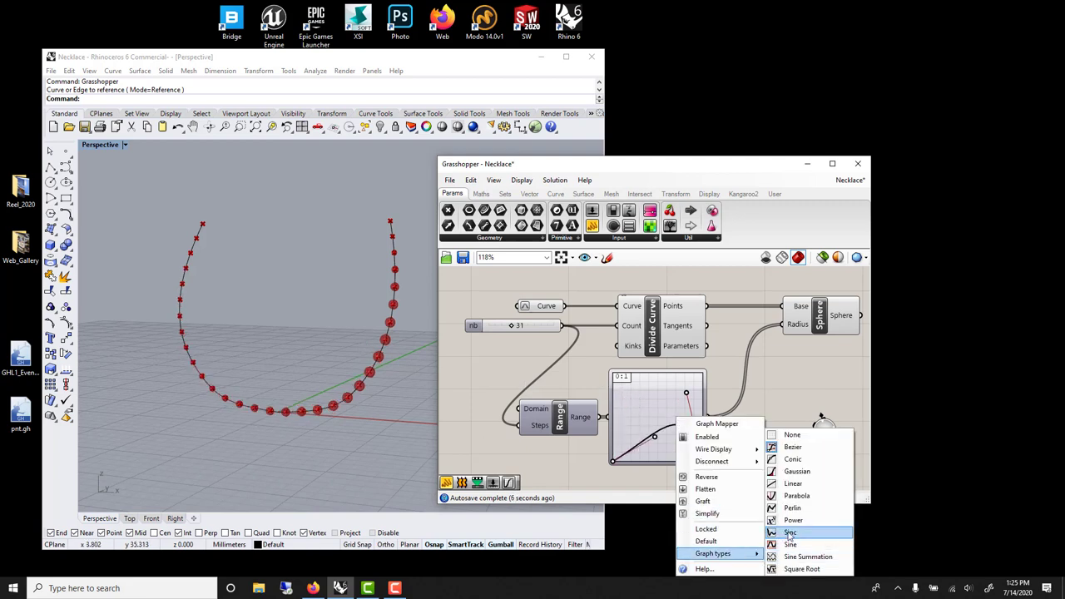
left_click(790, 534)
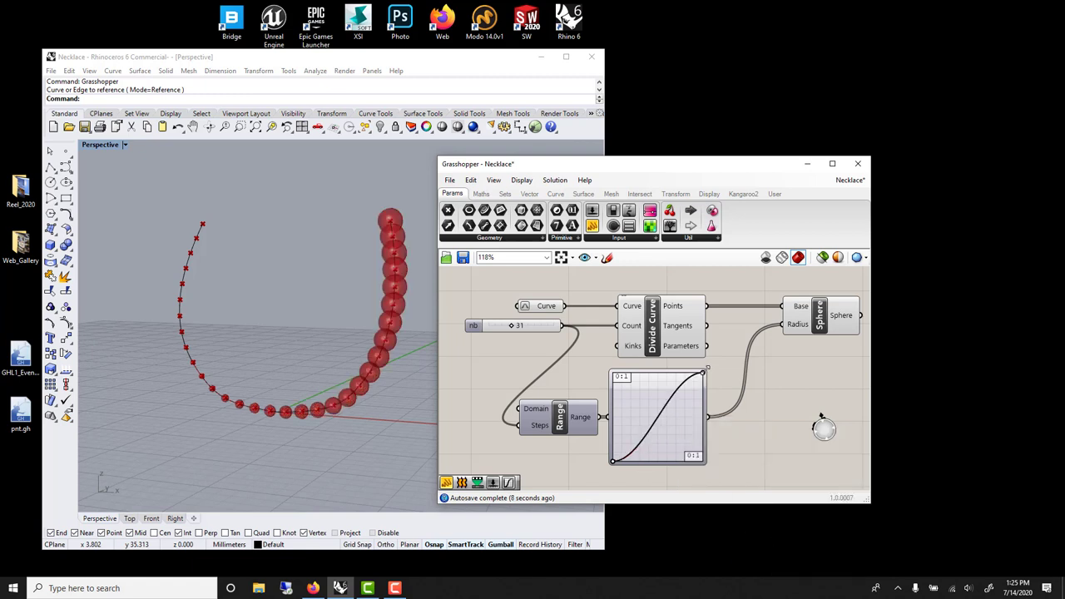
left_click_drag(702, 374, 619, 387)
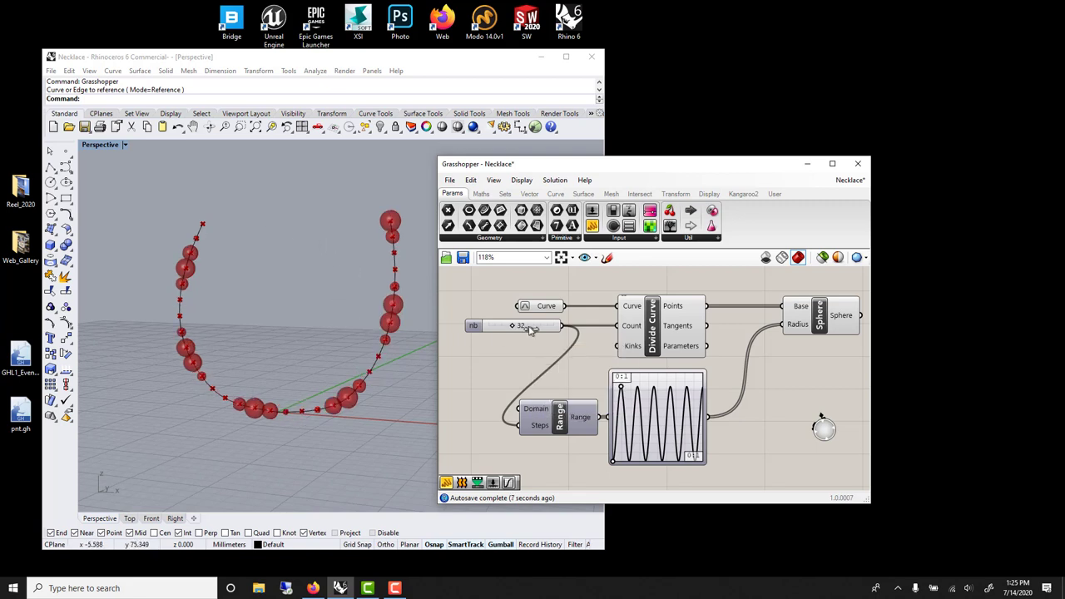
Move two control points of the necklace curve in Rhino, then undo that move.
left_click(393, 283)
left_click_drag(89, 169, 207, 341)
left_click_drag(218, 267, 315, 289)
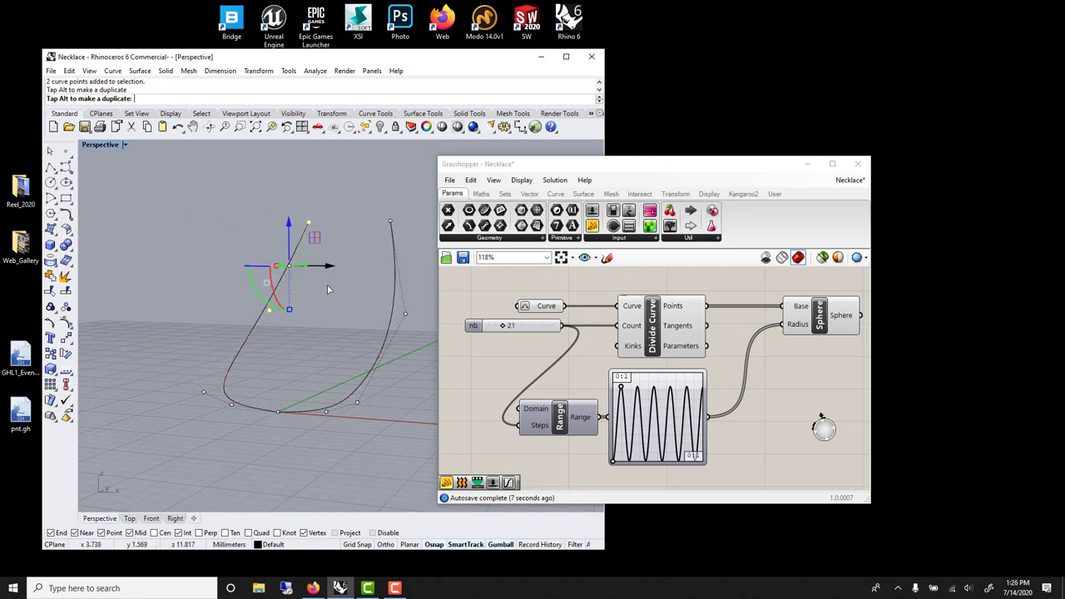
key("ctrl+z")
left_click(491, 399)
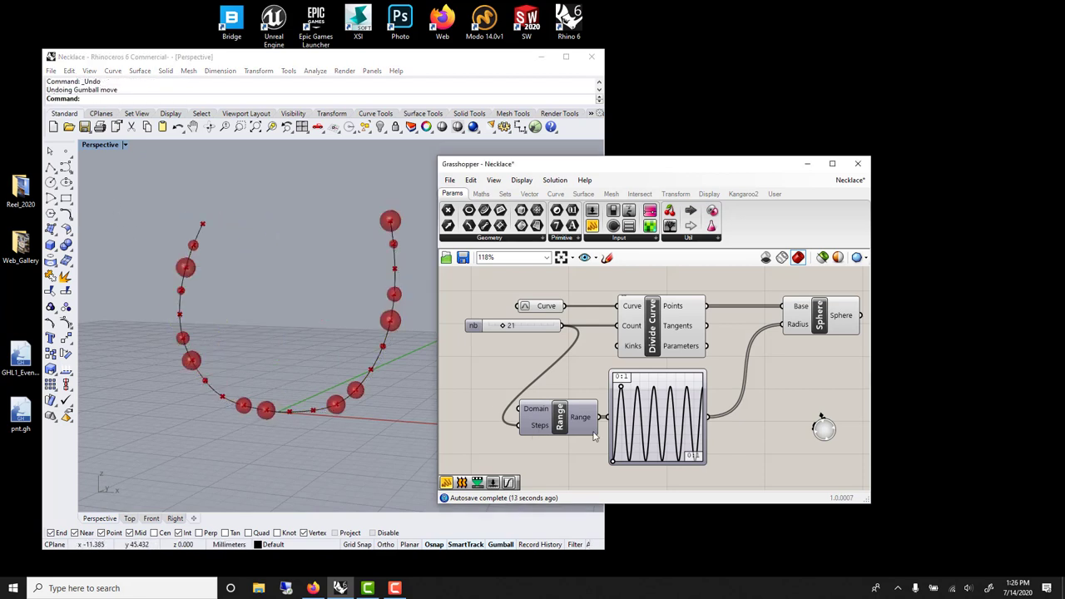
scroll(594, 437, "down", 1)
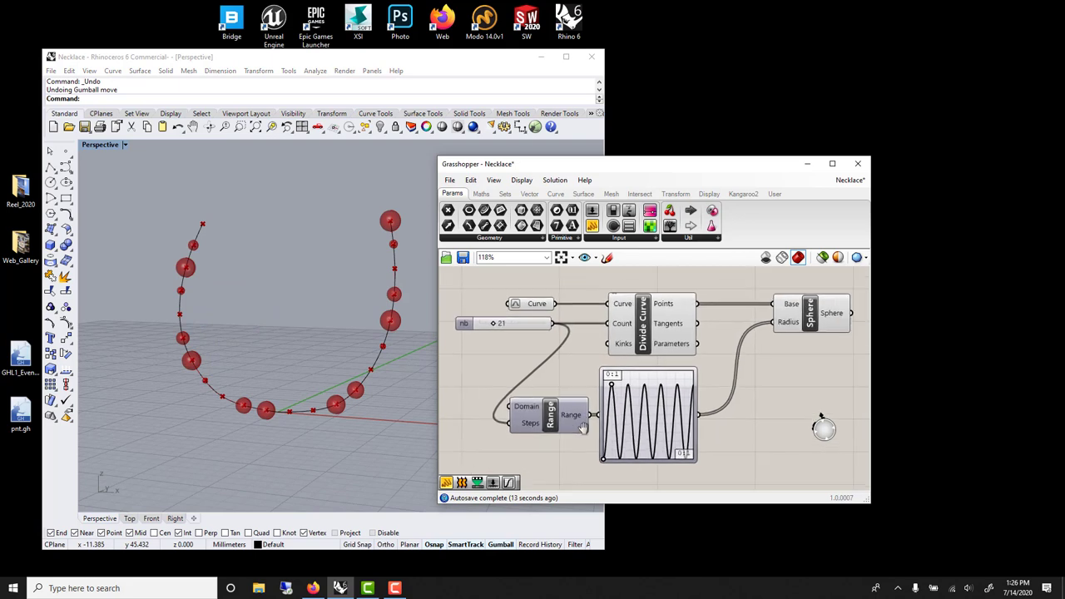
Apply a new Graph Mapper graph type, raise a point for a taller wave, and tidy Curve.
right_click(649, 416)
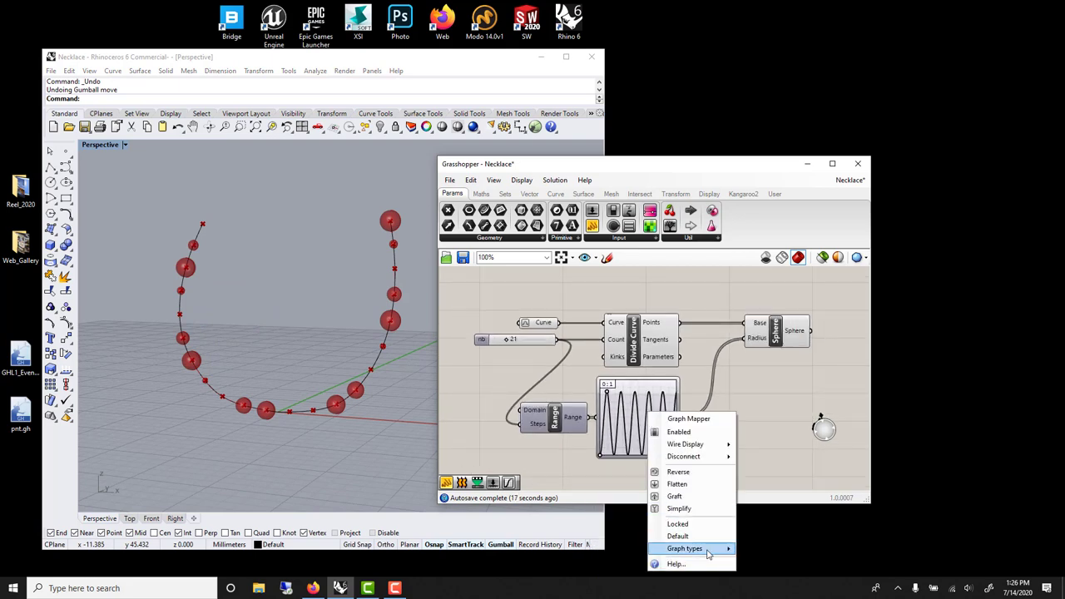
mouse_move(708, 554)
left_click(769, 507)
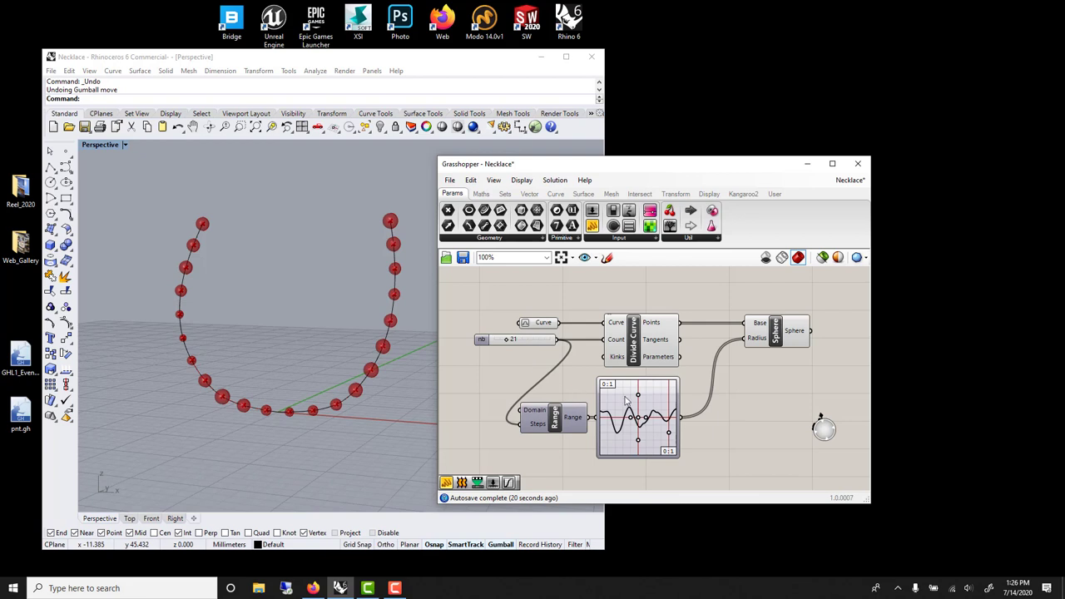
left_click_drag(638, 395, 638, 384)
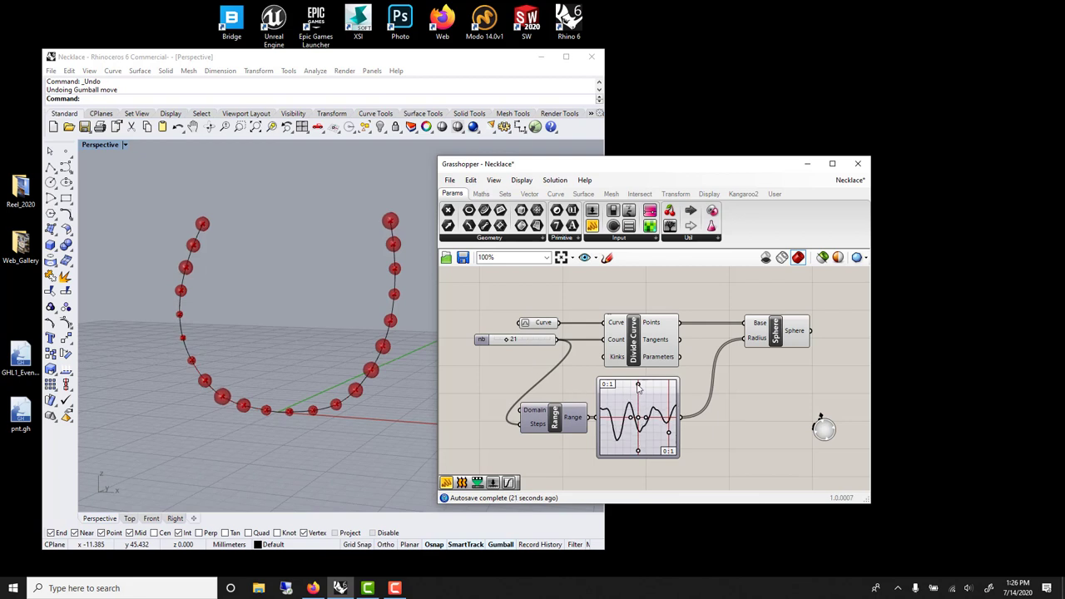
scroll(606, 437, "down", 1)
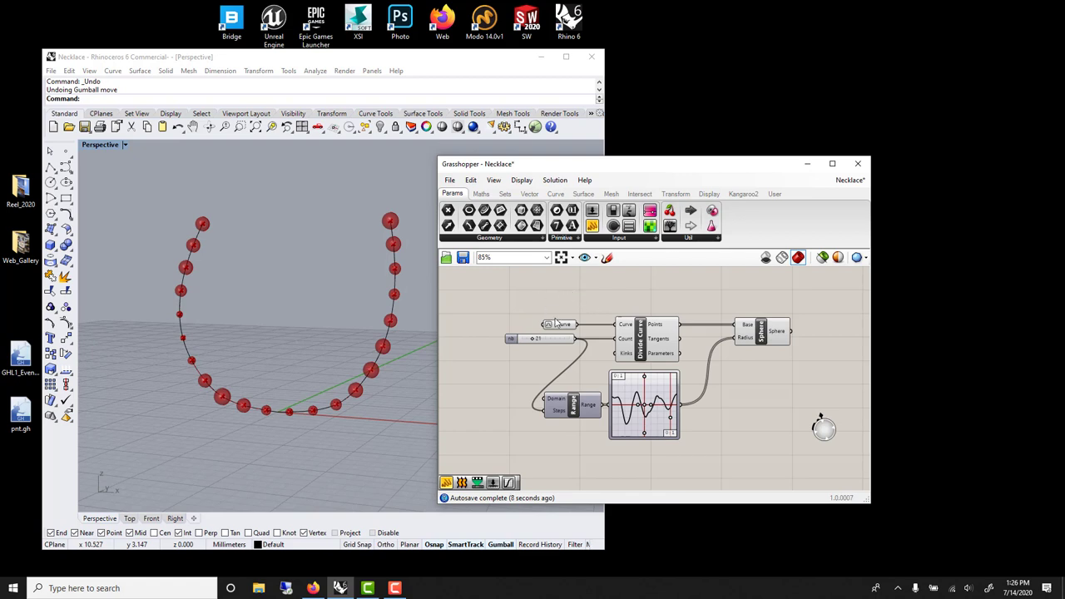
left_click_drag(559, 326, 799, 370)
Group Curve, Divide Curve and Sphere and name the group Dcrv.
key("ctrl+g")
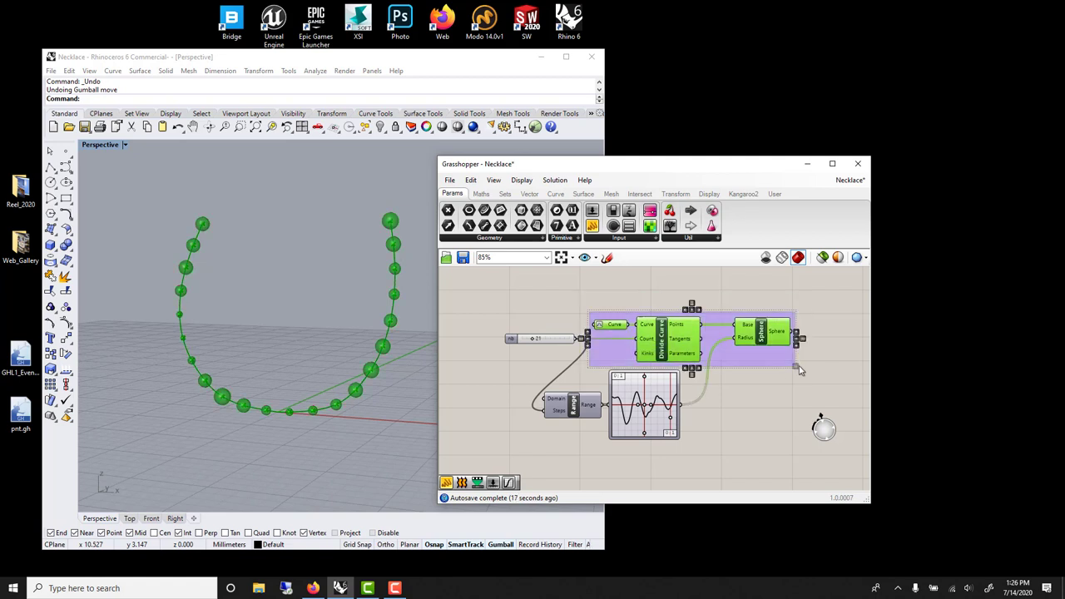
left_click(699, 286)
left_click(708, 318)
right_click(709, 320)
left_click(730, 323)
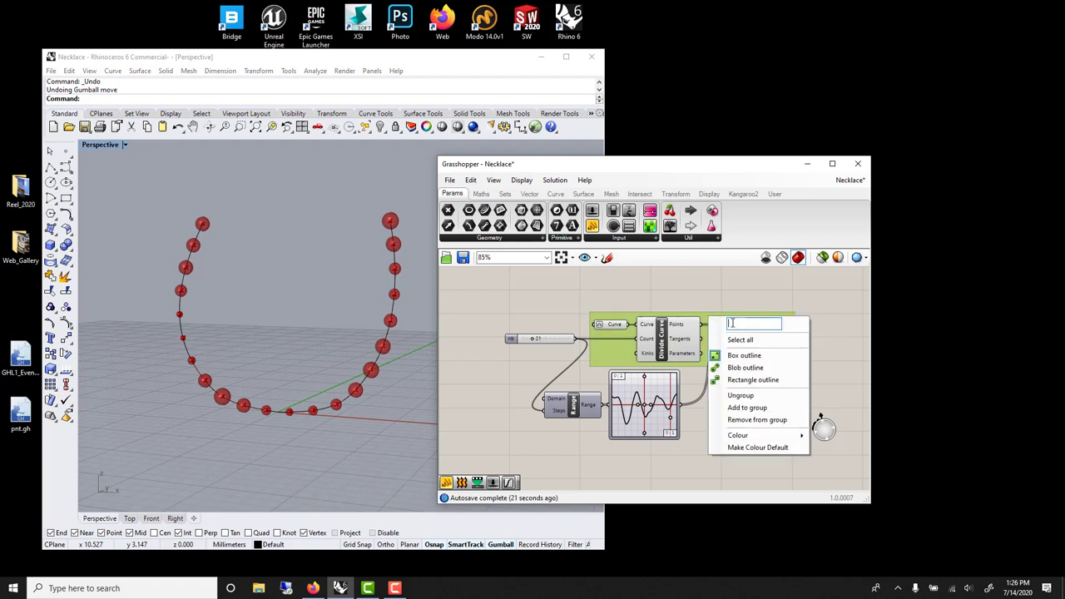
type("Dr")
key("Return")
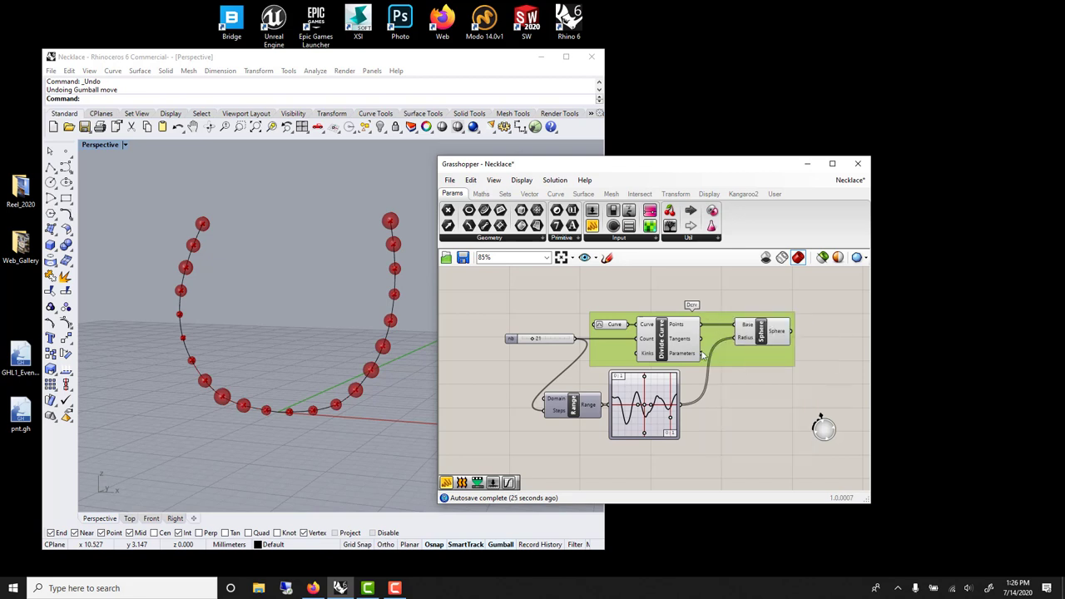
Group Range with the Graph Mapper and name the group Rdesigner.
left_click_drag(669, 391, 713, 405)
left_click_drag(548, 369, 694, 464)
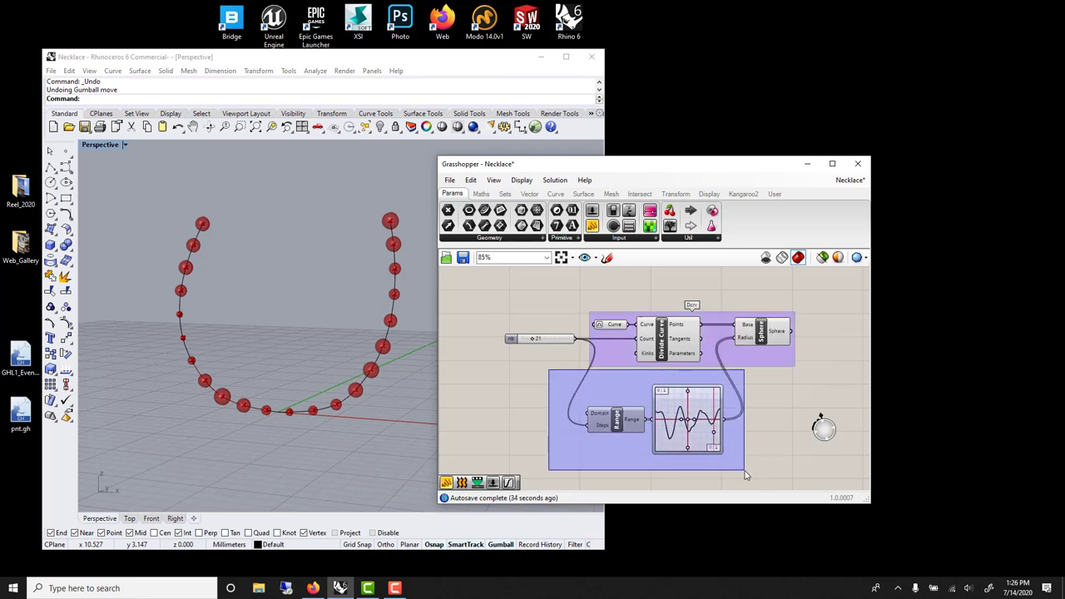
mouse_move(663, 393)
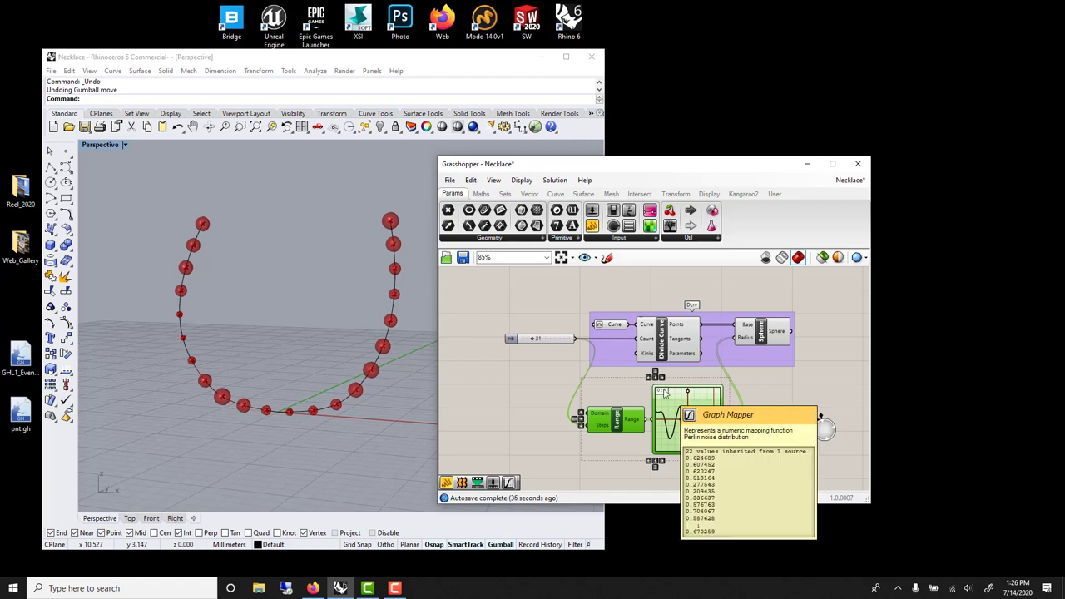
key("ctrl+g")
left_click(646, 403)
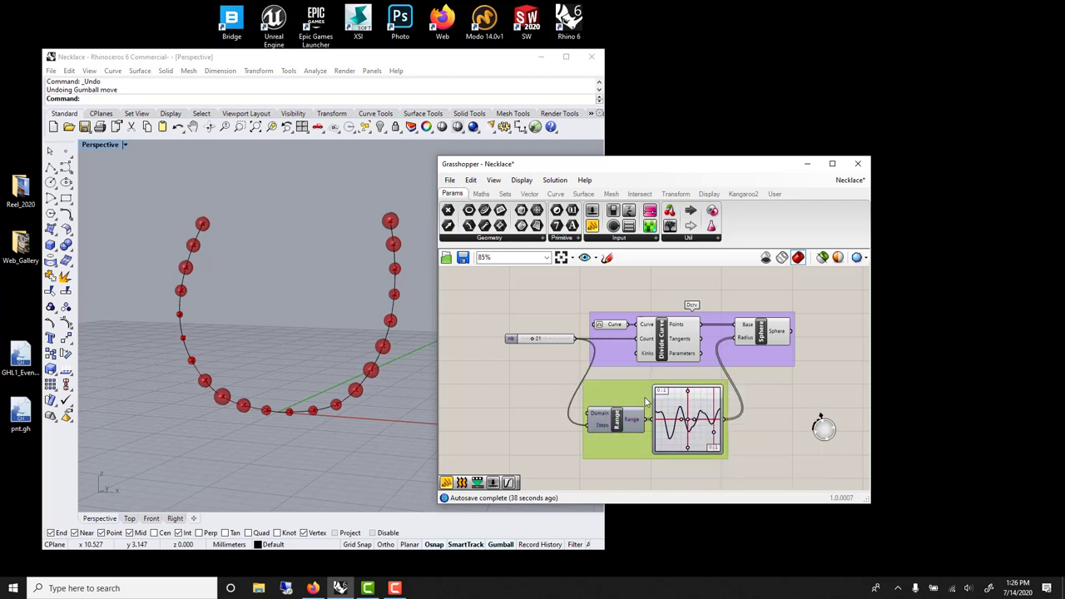
right_click(663, 407)
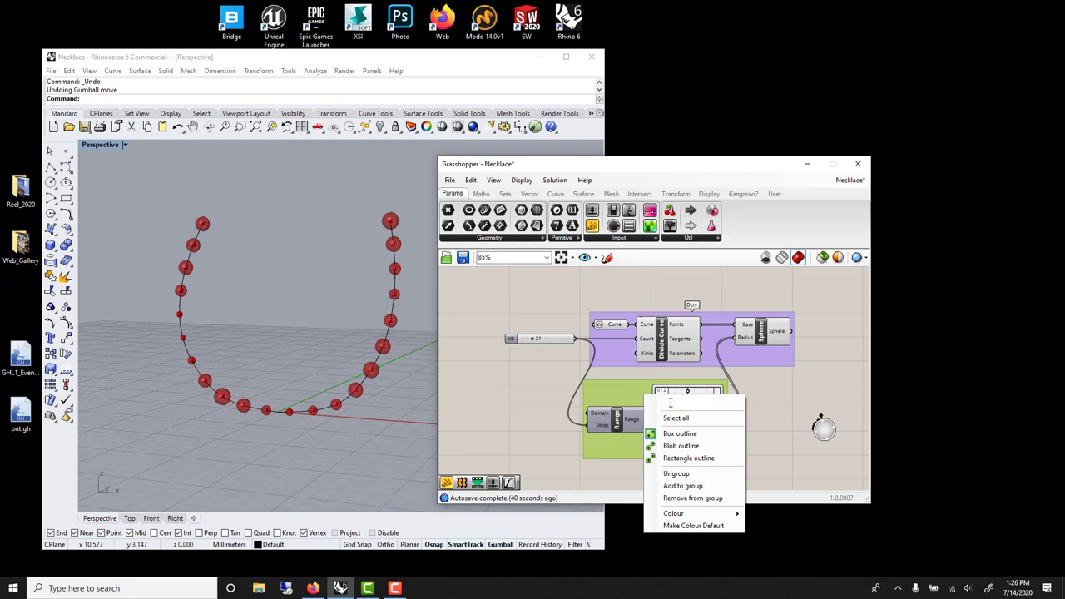
left_click(675, 402)
type("Rdesigner")
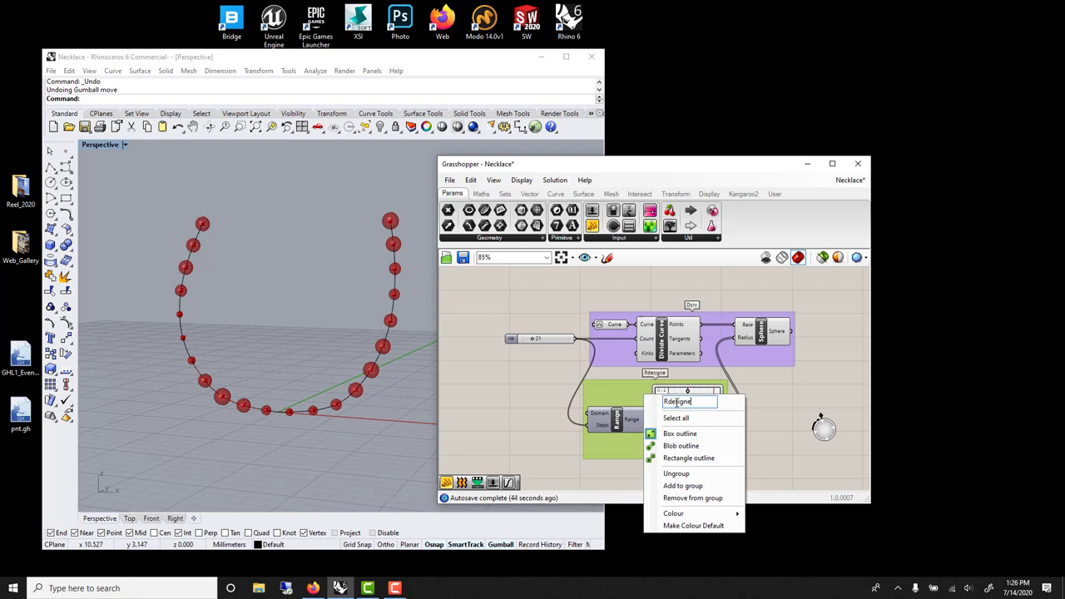
key("Return")
left_click(544, 446)
right_click_drag(608, 455, 594, 430)
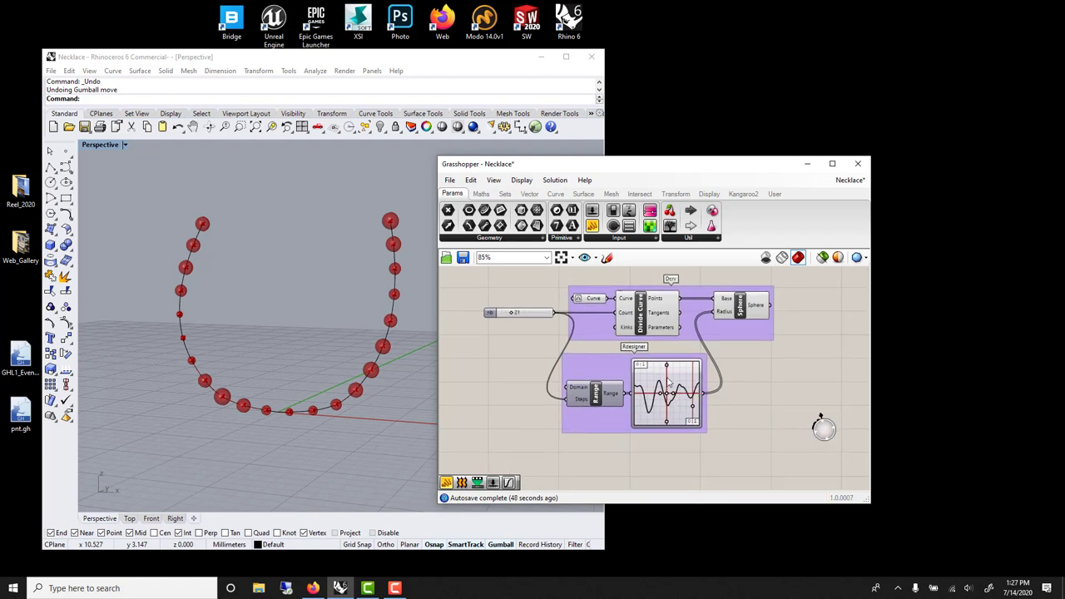
double_click(603, 452)
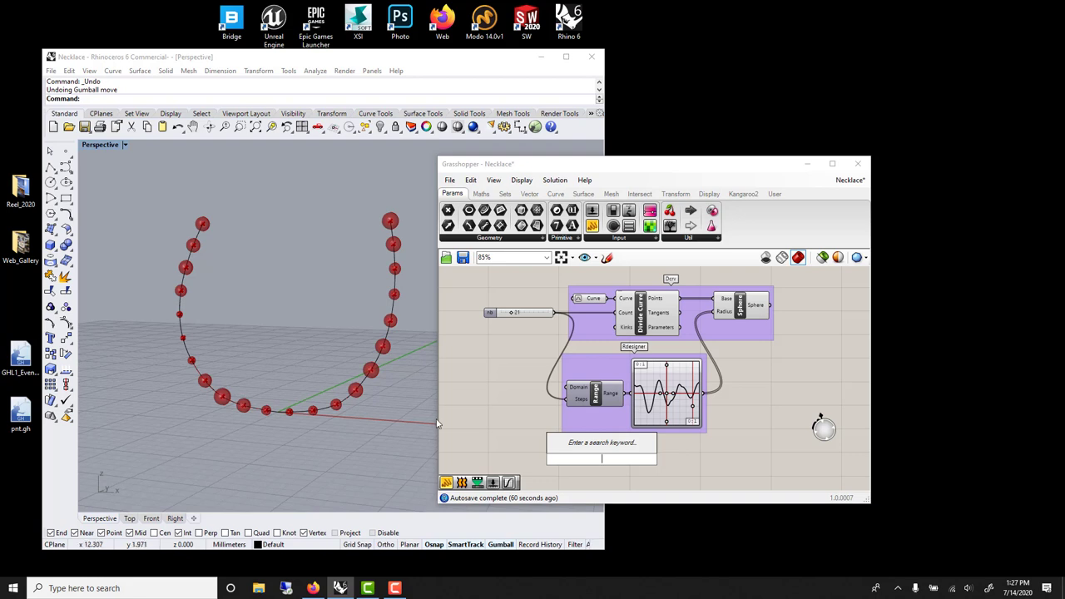
Add a Remap Numbers component below the groups via the 'rem' search.
left_click(478, 424)
right_click_drag(565, 439, 594, 433)
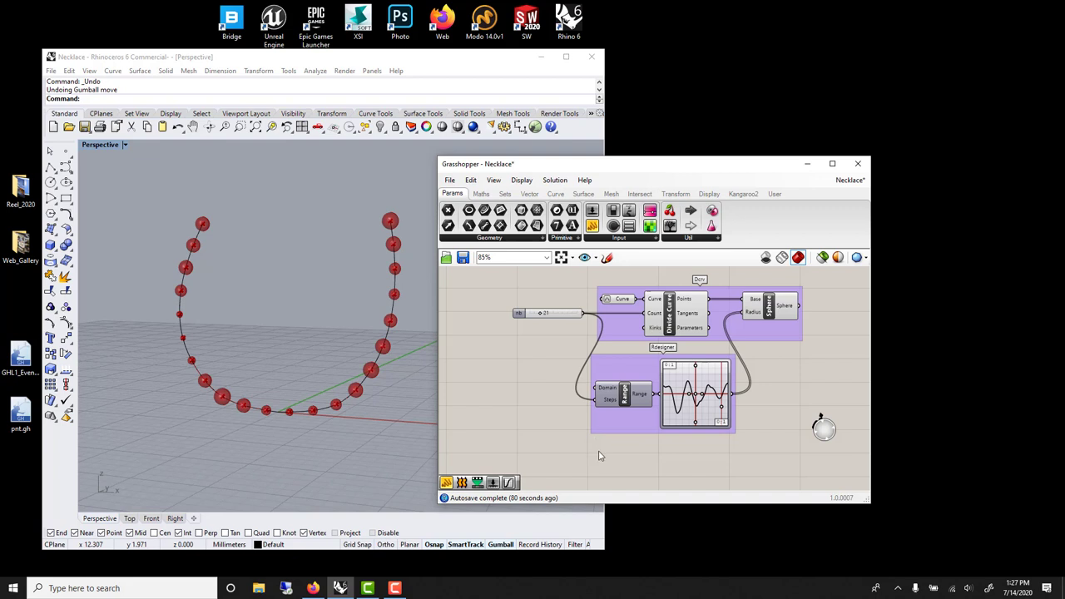
double_click(599, 455)
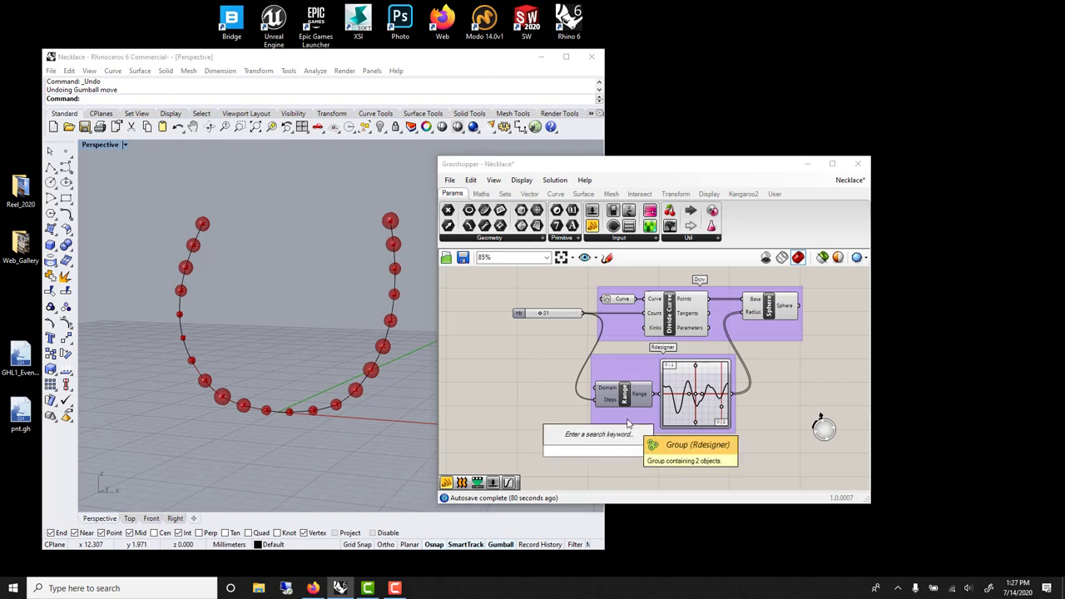
type("rem")
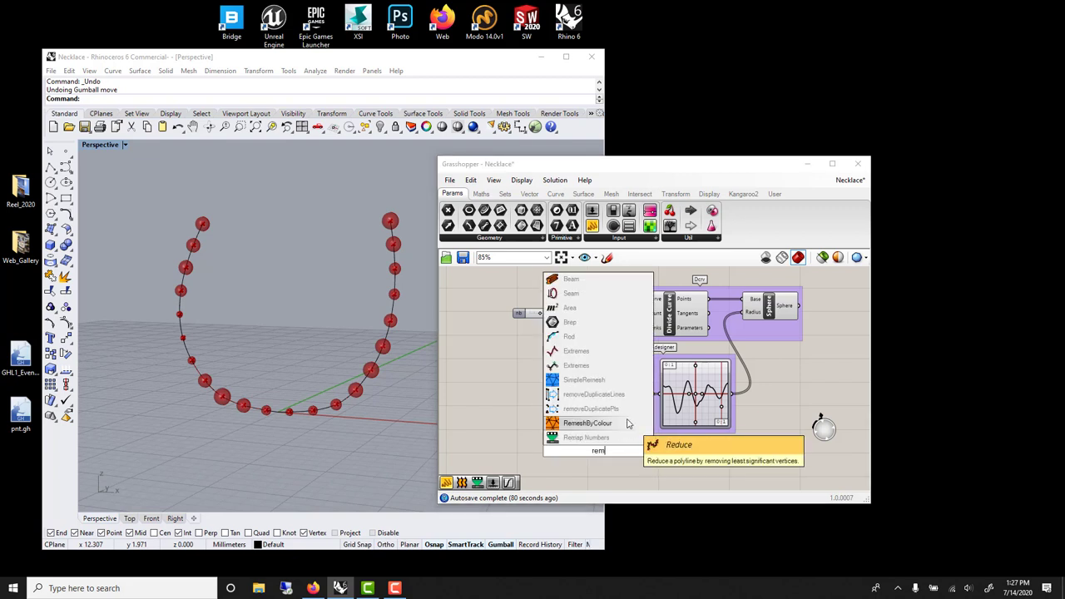
left_click(599, 437)
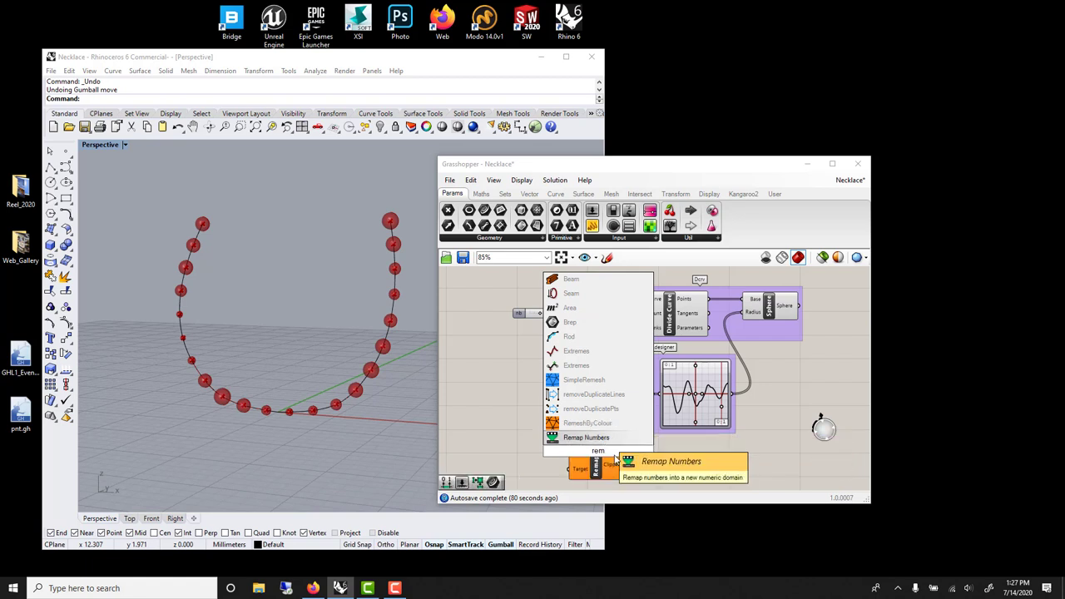
left_click_drag(594, 449, 708, 463)
right_click_drag(667, 467, 645, 428)
Place a Construct Domain component beside Remap Numbers, discarding the mistaken Construct Domain².
double_click(629, 433)
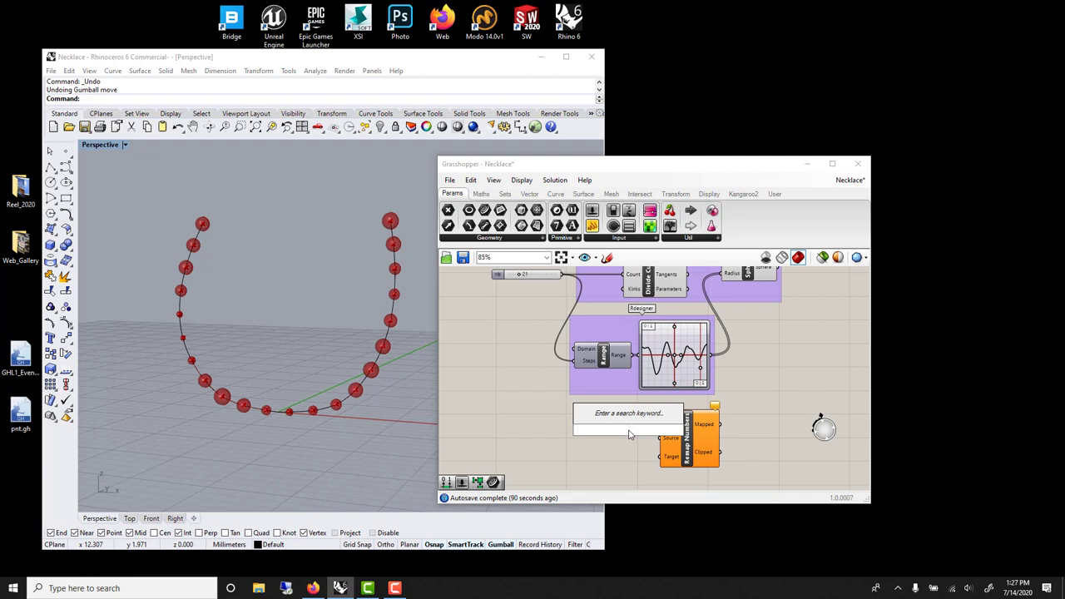
type("con")
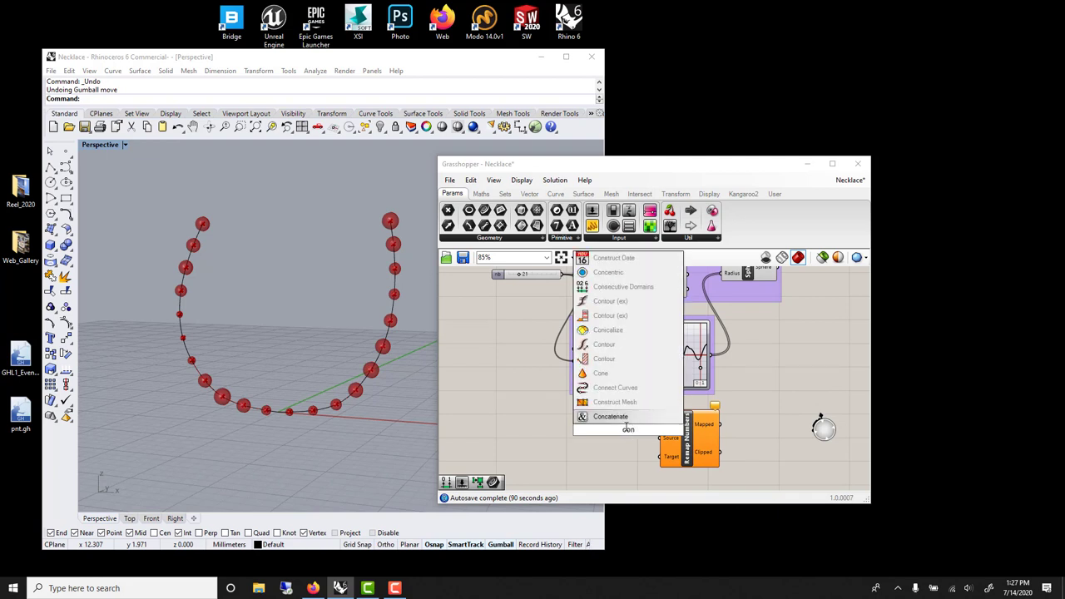
type("st")
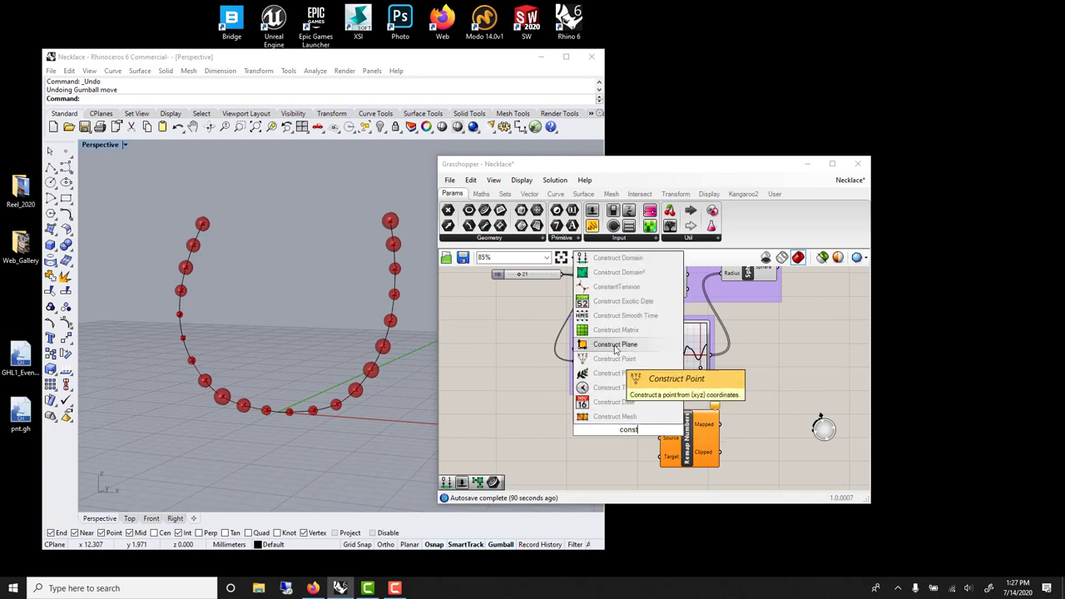
left_click(615, 272)
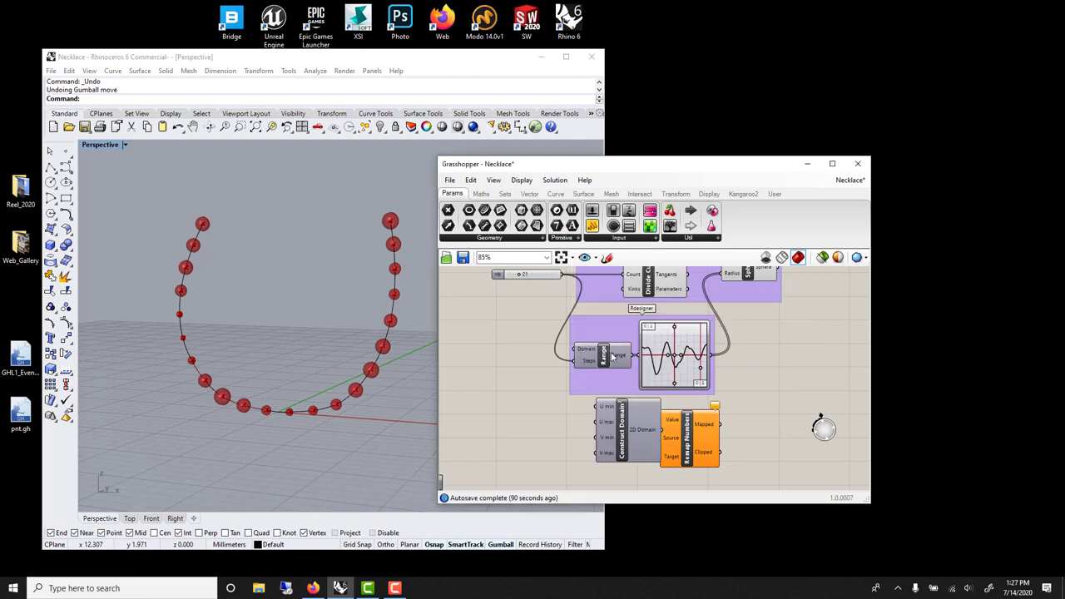
left_click(629, 420)
key("Delete")
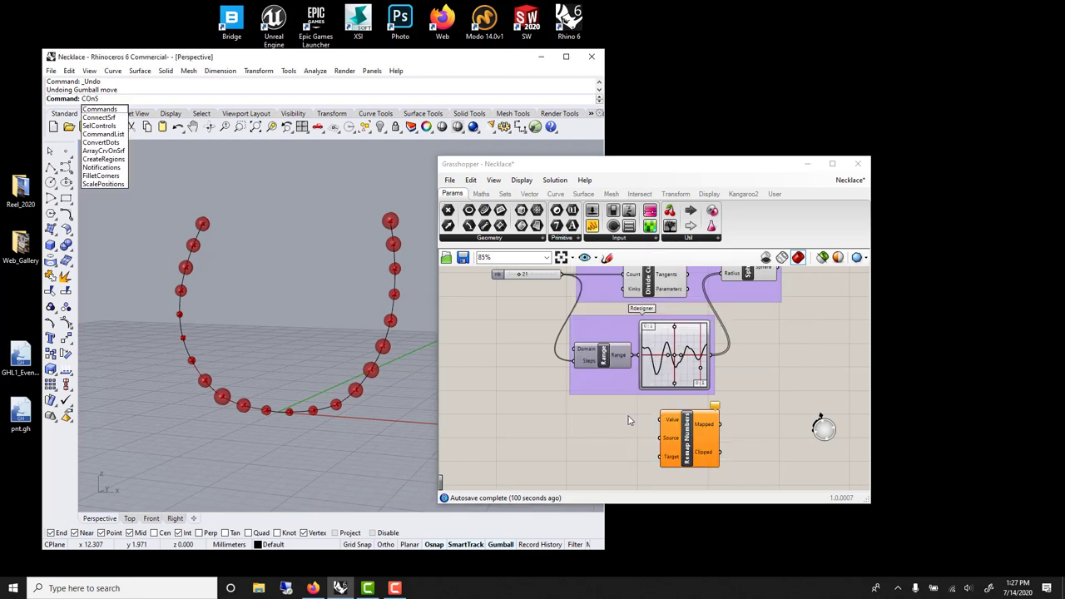
double_click(631, 427)
type("const")
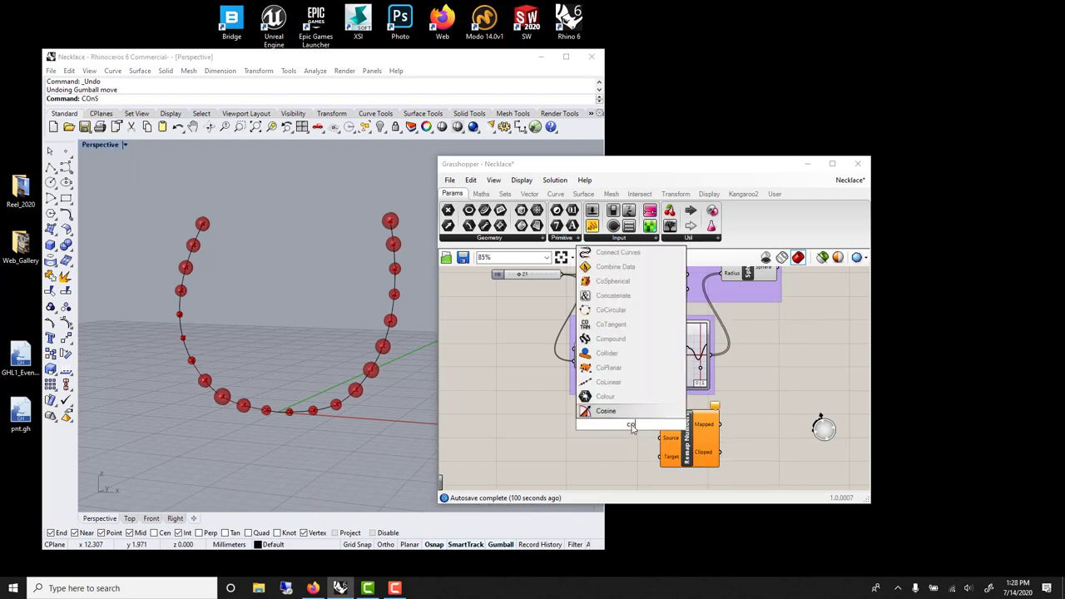
key("Up")
key("Up")
key("Up")
key("Up")
key("Up")
key("Up")
key("Up")
key("Up")
key("Up")
key("Up")
key("Up")
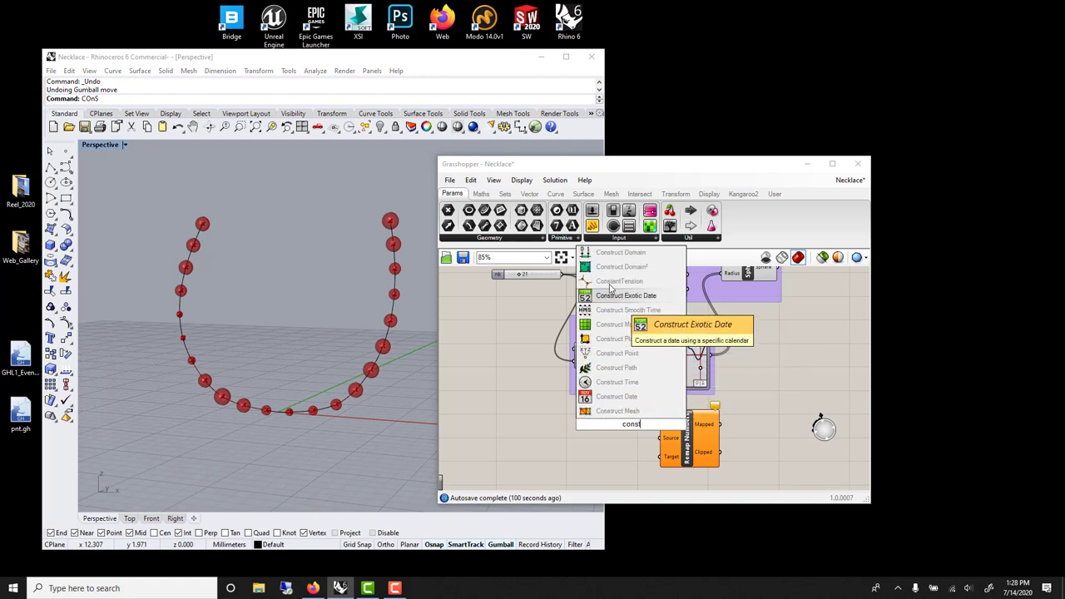
key("Return")
left_click_drag(615, 418, 565, 435)
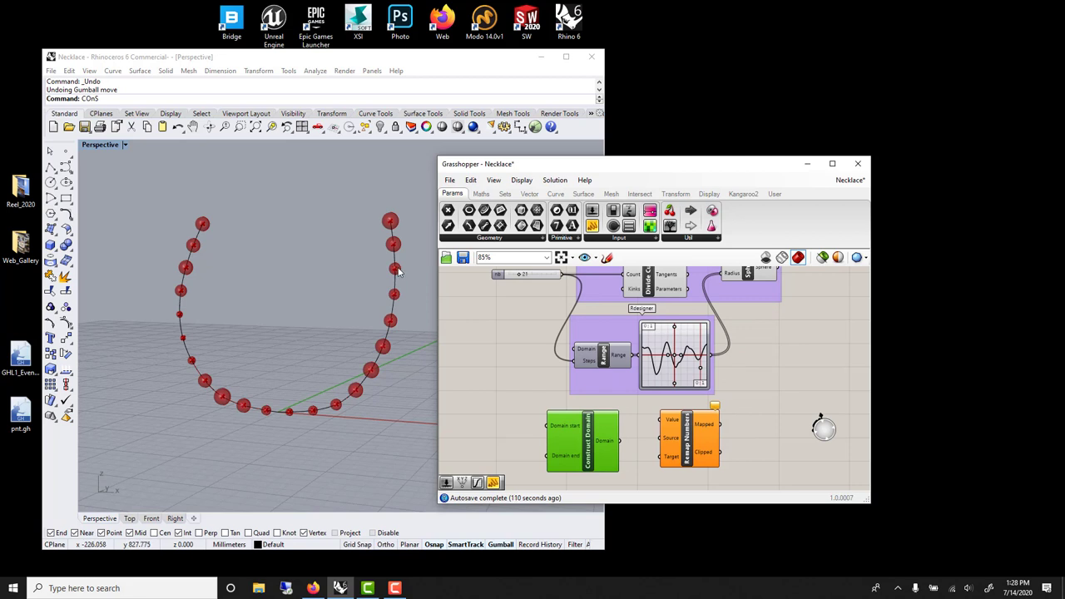
Feed sliders at 0.4 and 2.3 into Construct Domain; wire Graph Mapper into Remap's Value.
scroll(607, 395, "down", 3)
double_click(608, 391)
type("0.1")
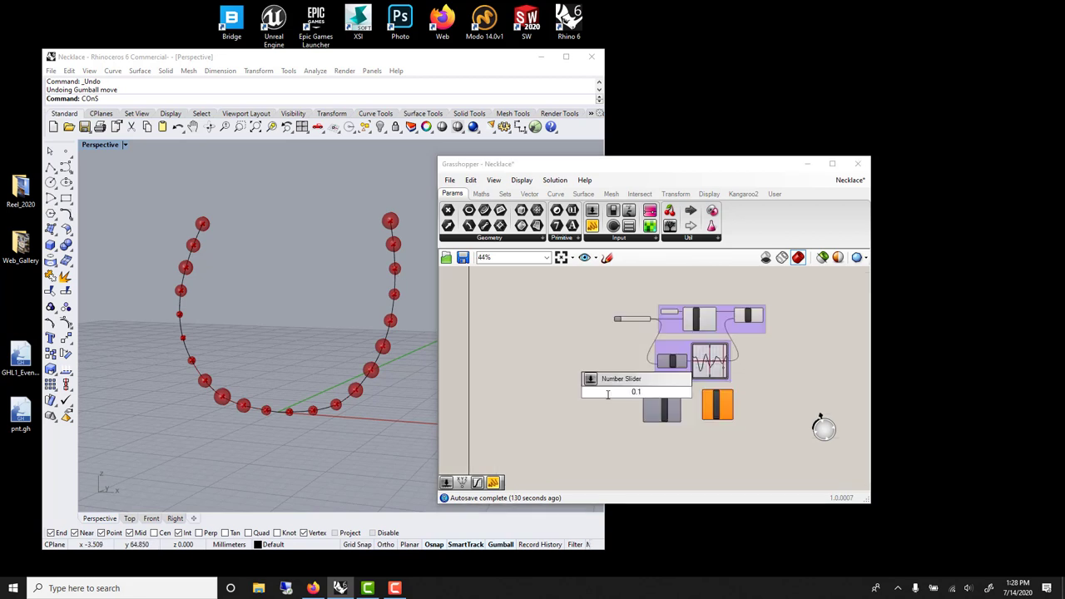
type("<4")
key("Return")
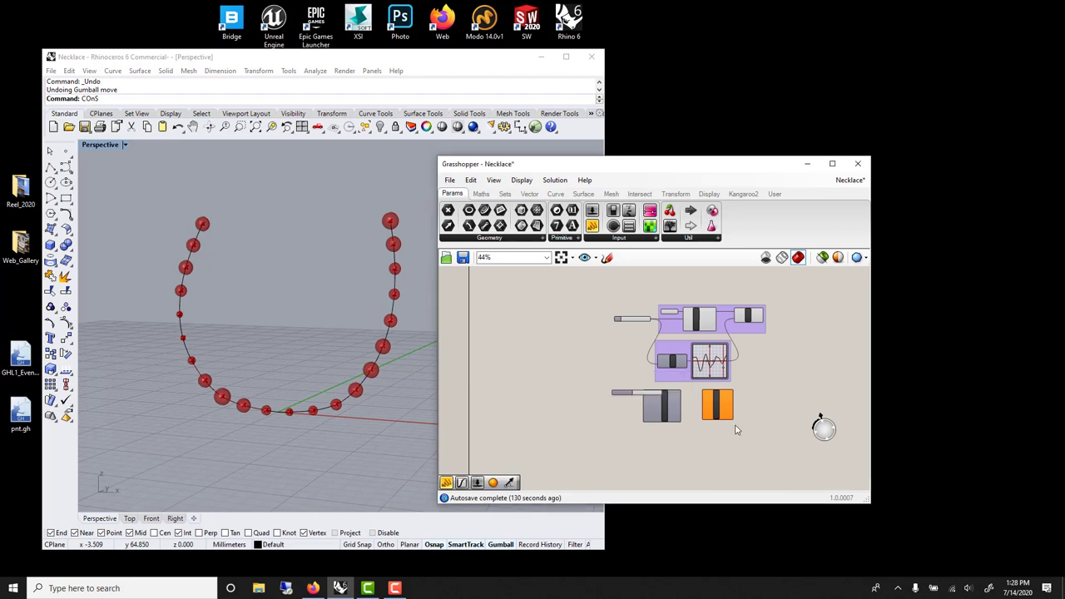
scroll(632, 408, "up", 3)
left_click_drag(630, 396, 594, 433)
left_click_drag(570, 396, 654, 436)
left_click_drag(818, 336, 852, 410)
right_click_drag(755, 404, 732, 404)
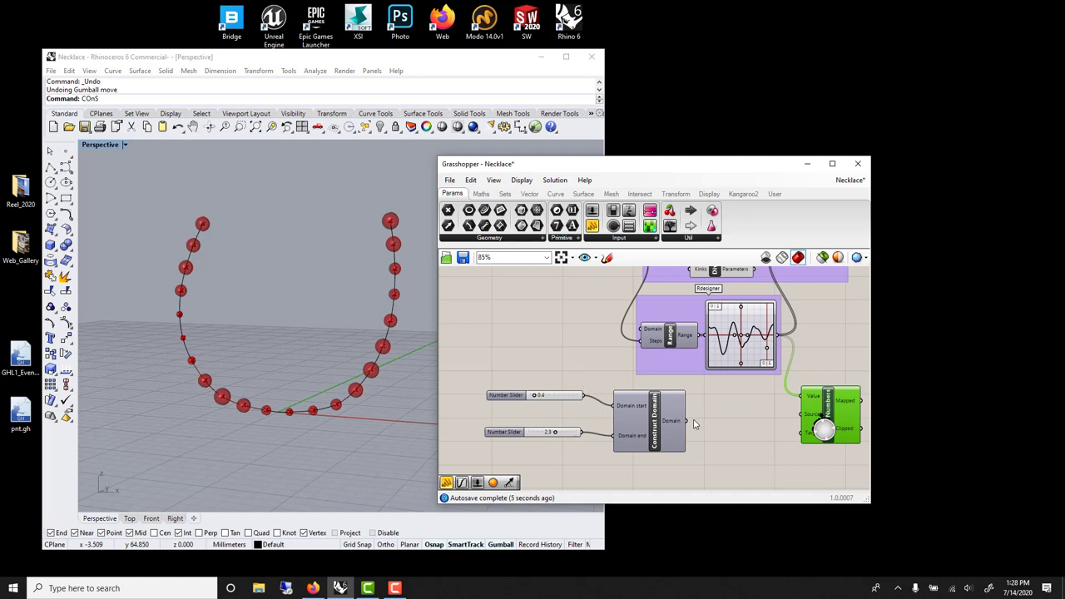
Add a temporary Panel showing the Graph Mapper's output values.
left_click(696, 414)
right_click_drag(696, 413, 592, 402)
double_click(761, 337)
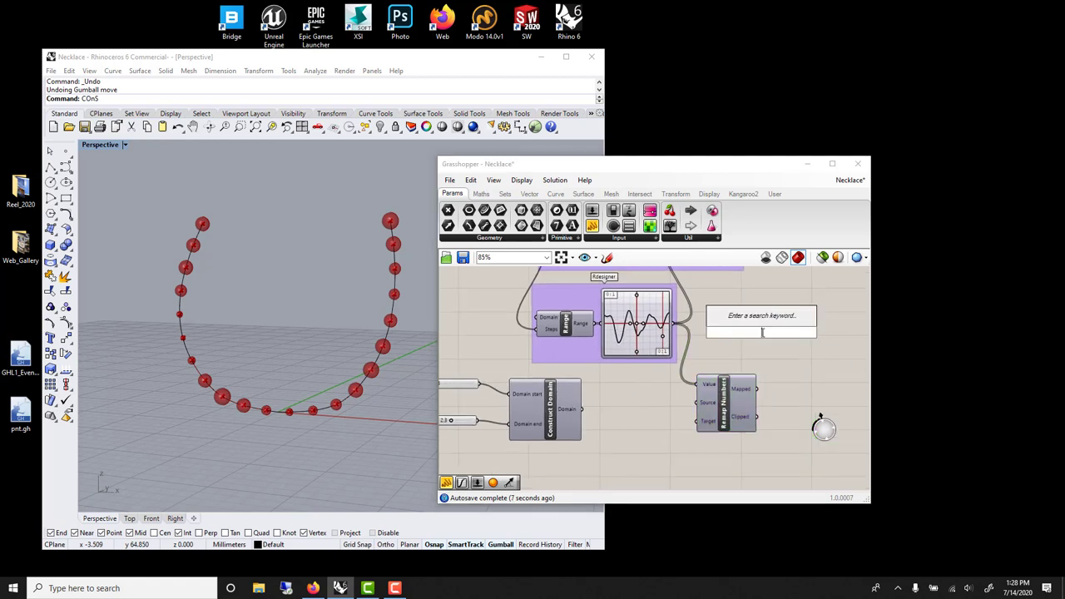
type("pane")
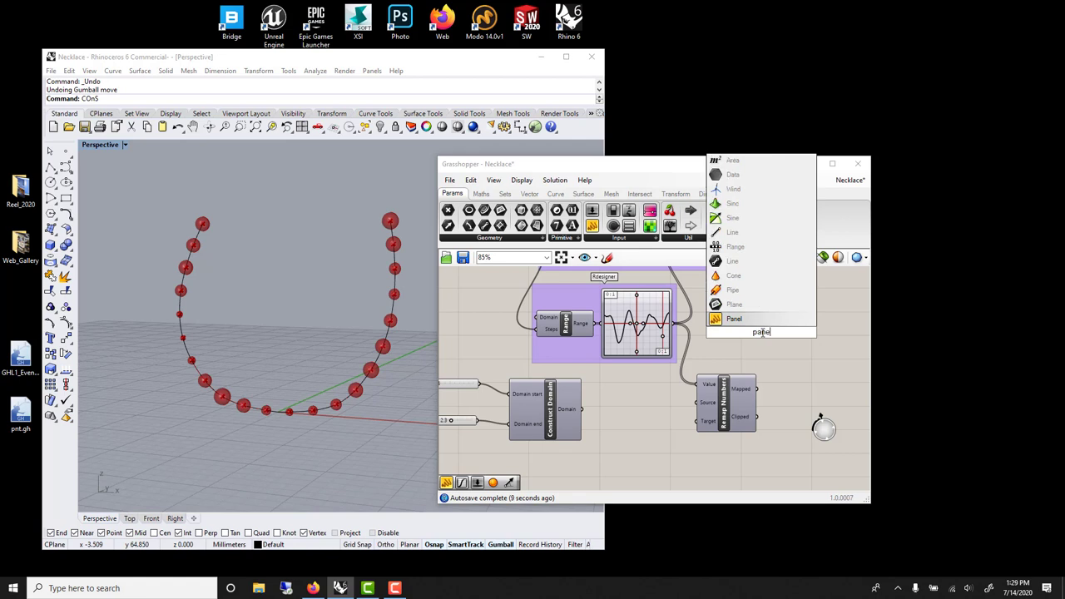
left_click(743, 321)
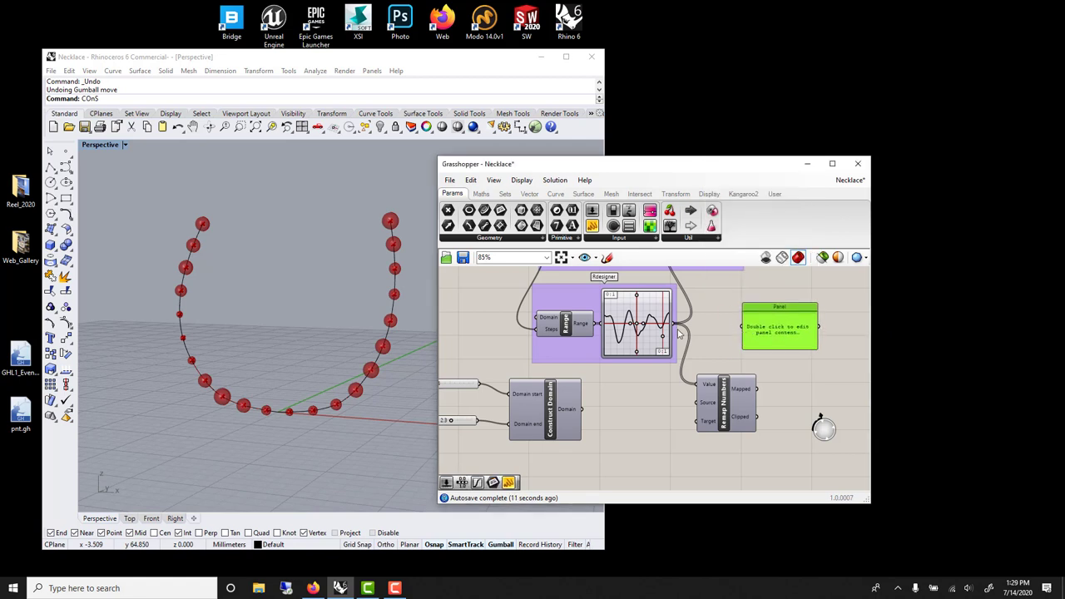
left_click_drag(681, 326, 778, 349)
left_click(762, 354)
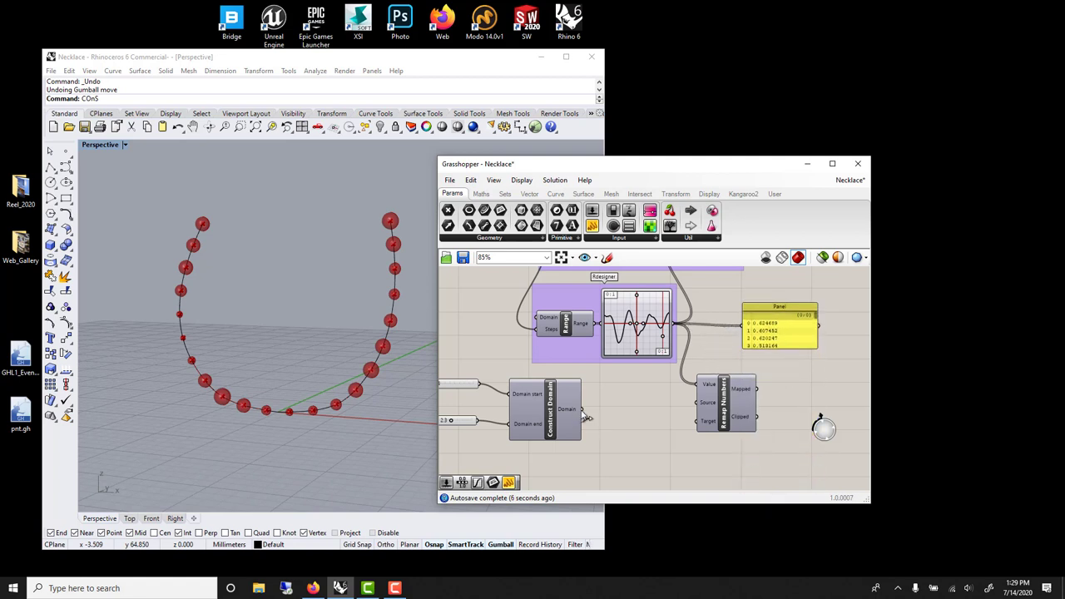
Wire the domain into Remap's Target, inspect the remapped values, then delete the Panel.
left_click_drag(585, 413, 699, 422)
left_click_drag(758, 390, 766, 454)
left_click(766, 374)
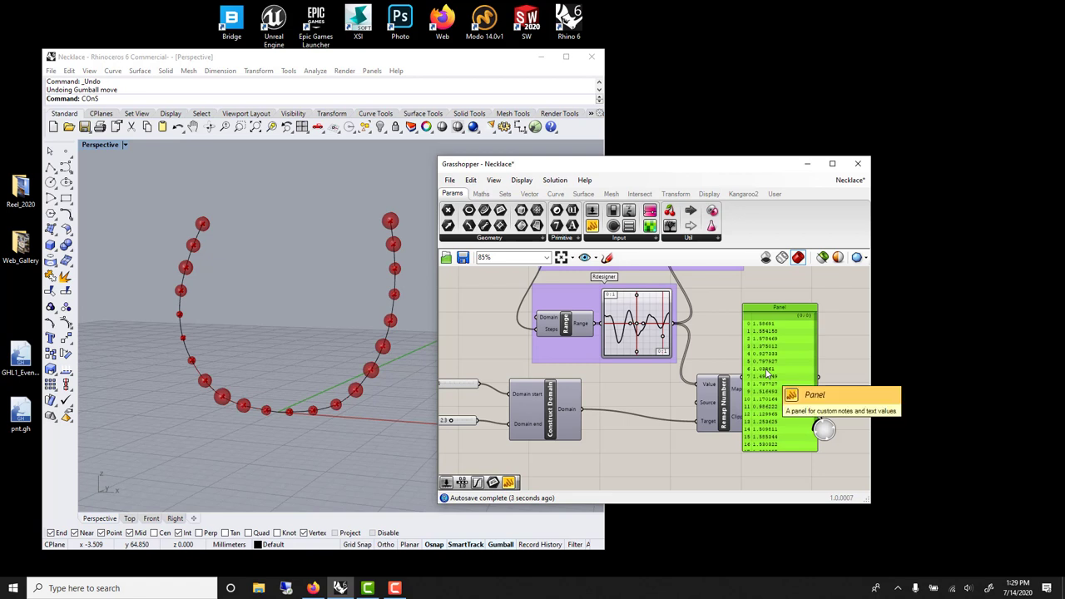
key("Delete")
scroll(744, 433, "down", 3)
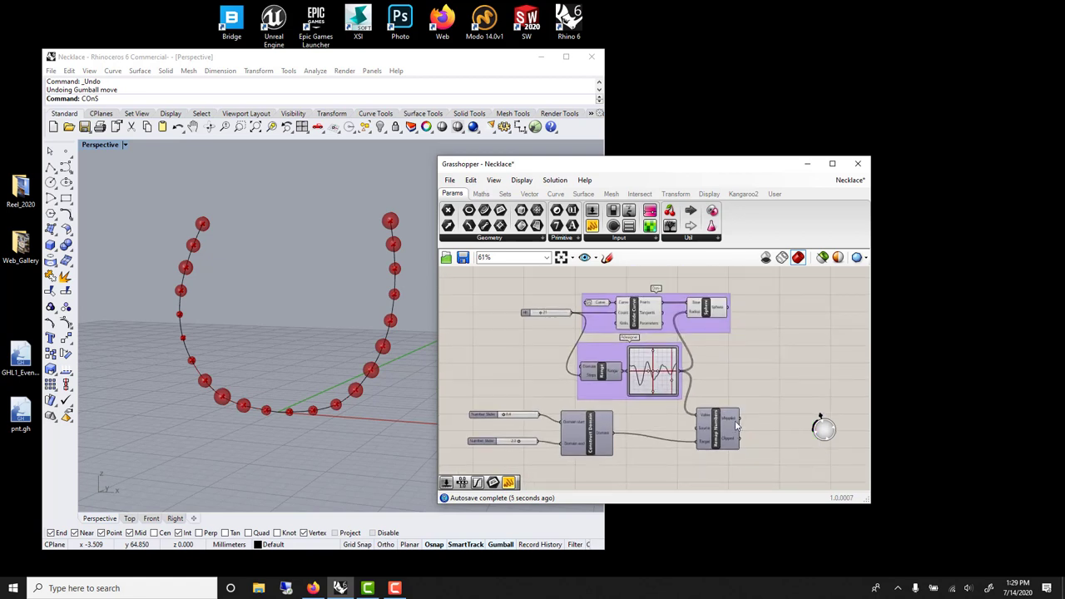
Feed Remap Numbers' mapped values into Sphere Radius and set the domain sliders to 0.3 and 1.3.
left_click_drag(739, 418, 690, 313)
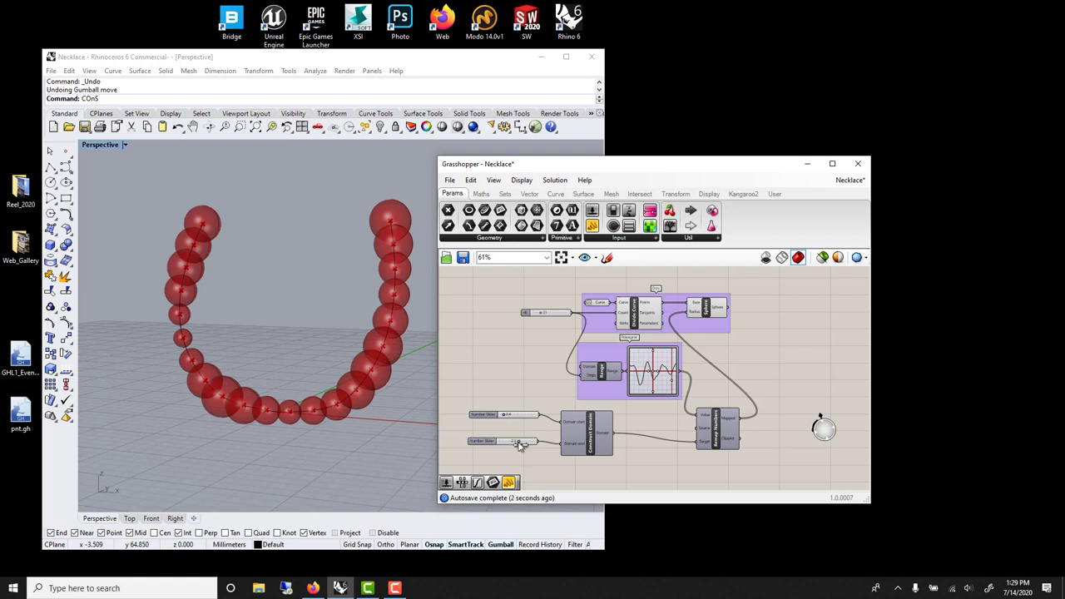
left_click_drag(519, 445, 513, 443)
scroll(514, 443, "up", 4)
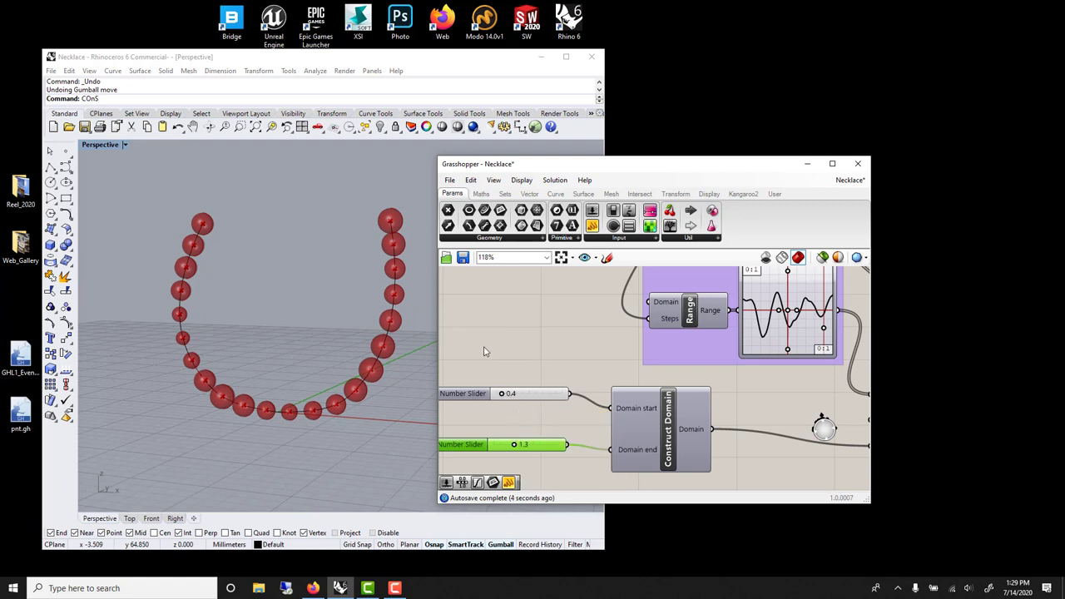
left_click_drag(501, 397, 497, 393)
scroll(497, 392, "down", 1)
left_click_drag(624, 425, 687, 424)
left_click_drag(452, 359, 586, 472)
Rename the first domain slider (0.3) to Min.
left_click(468, 396)
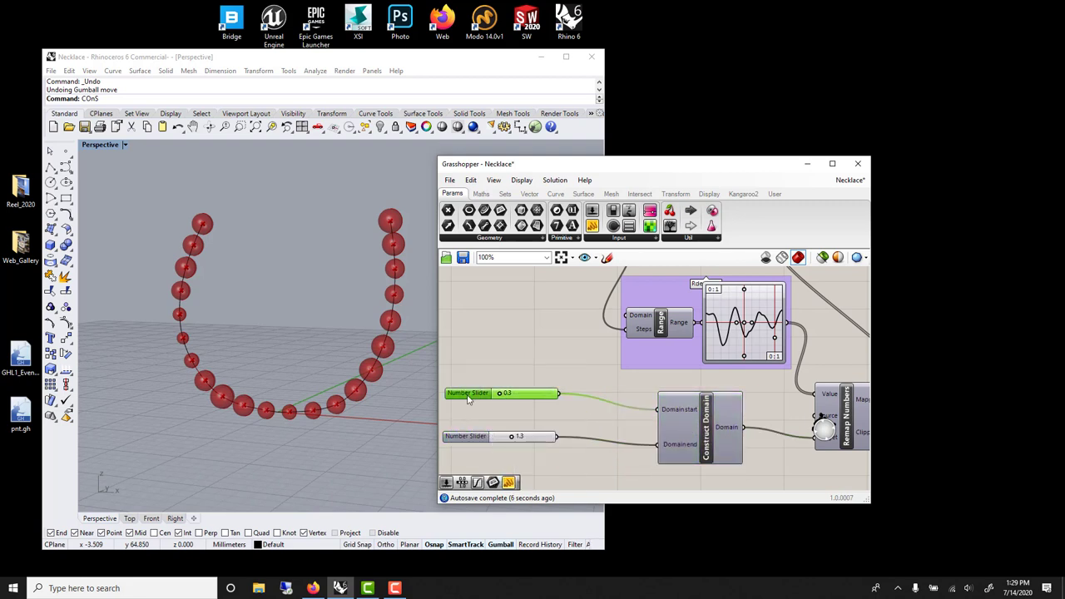
double_click(468, 397)
type("Min")
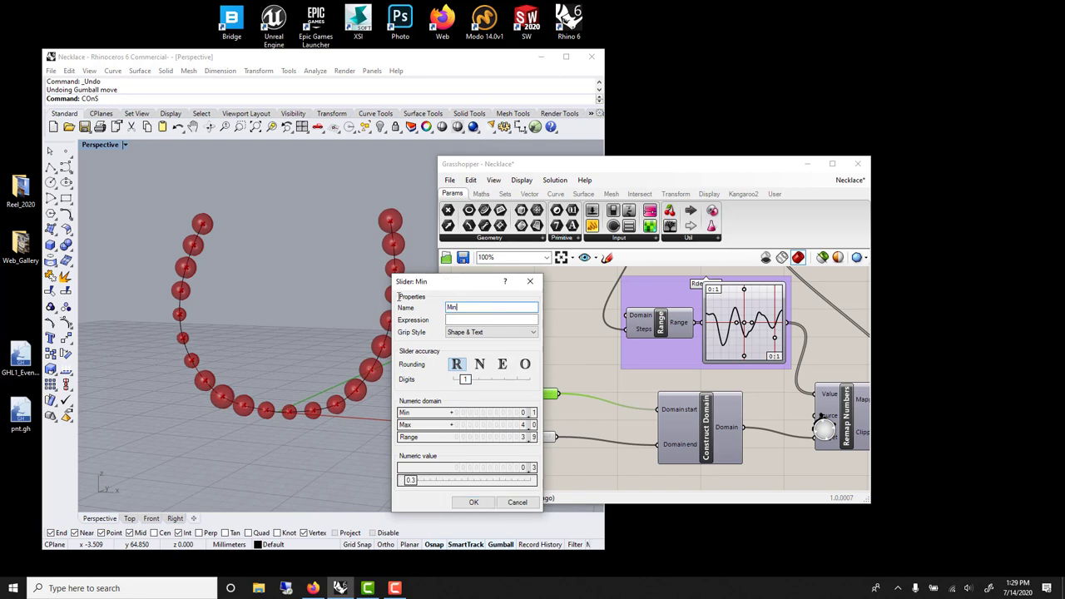
left_click(474, 501)
Rename the second slider (1.3) to Max and realign both sliders.
left_click(469, 437)
double_click(469, 438)
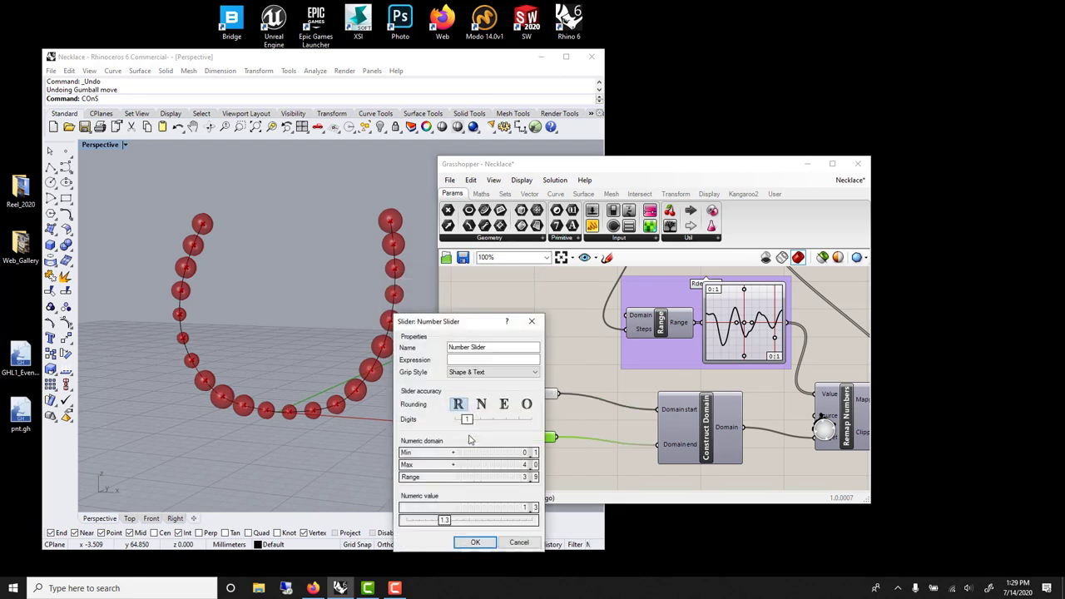
triple_click(495, 347)
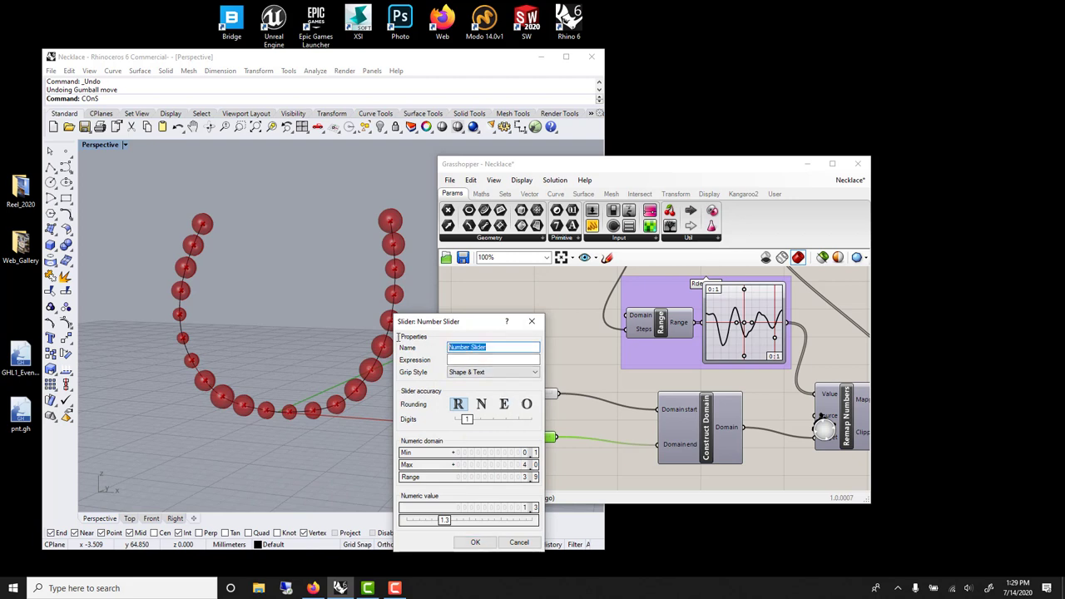
type("Max")
left_click(471, 542)
left_click_drag(462, 396, 532, 412)
left_click_drag(450, 438, 522, 449)
Rearrange Construct Domain, Remap Numbers and the Min slider into a tidy row.
left_click_drag(635, 452, 653, 434)
scroll(654, 434, "down", 2)
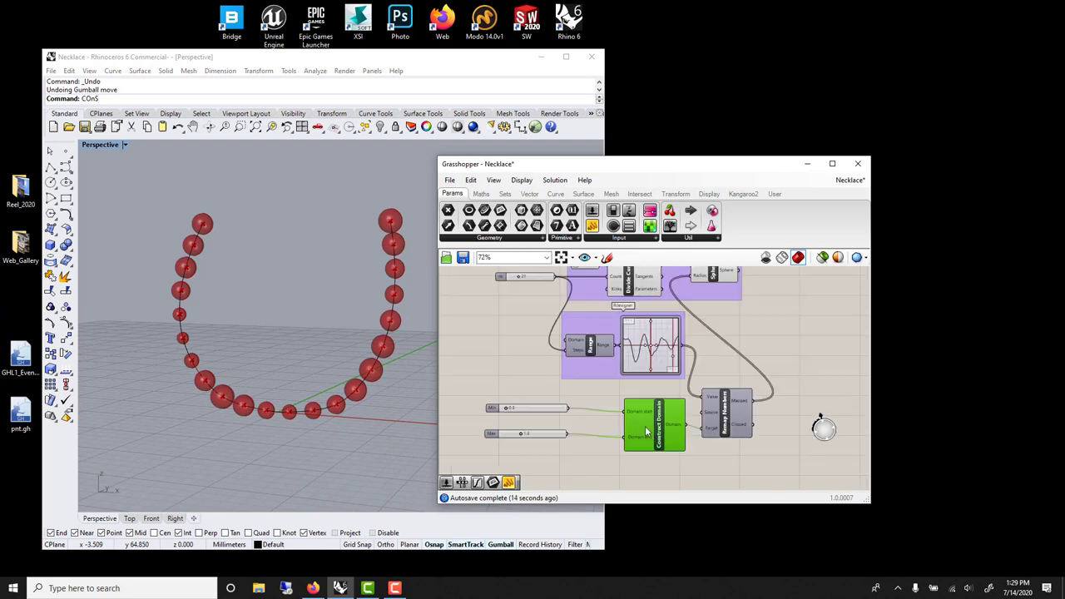
left_click_drag(734, 429, 747, 424)
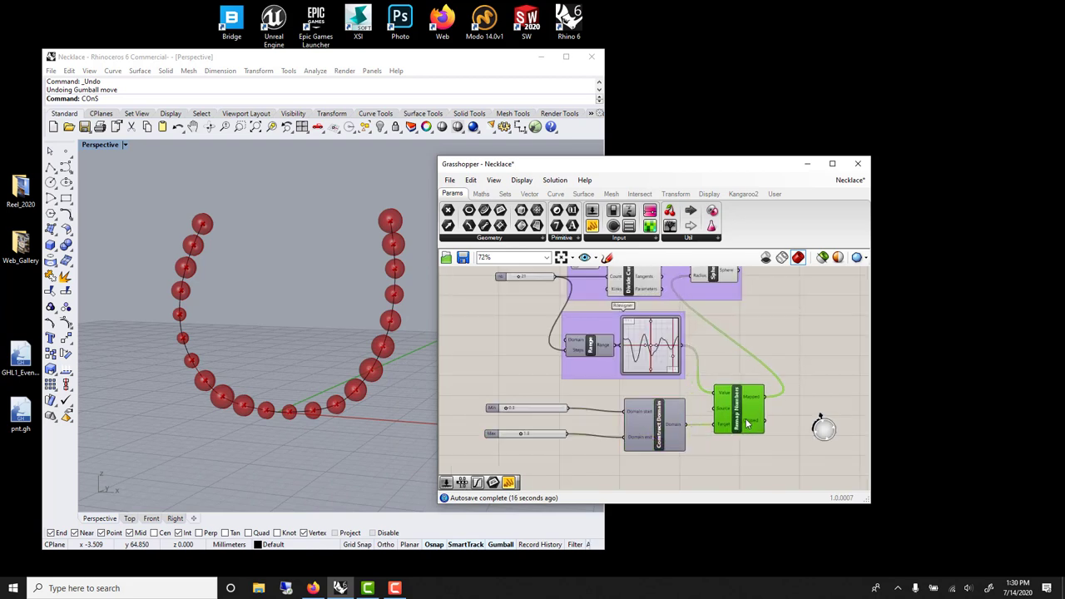
left_click_drag(643, 430, 658, 428)
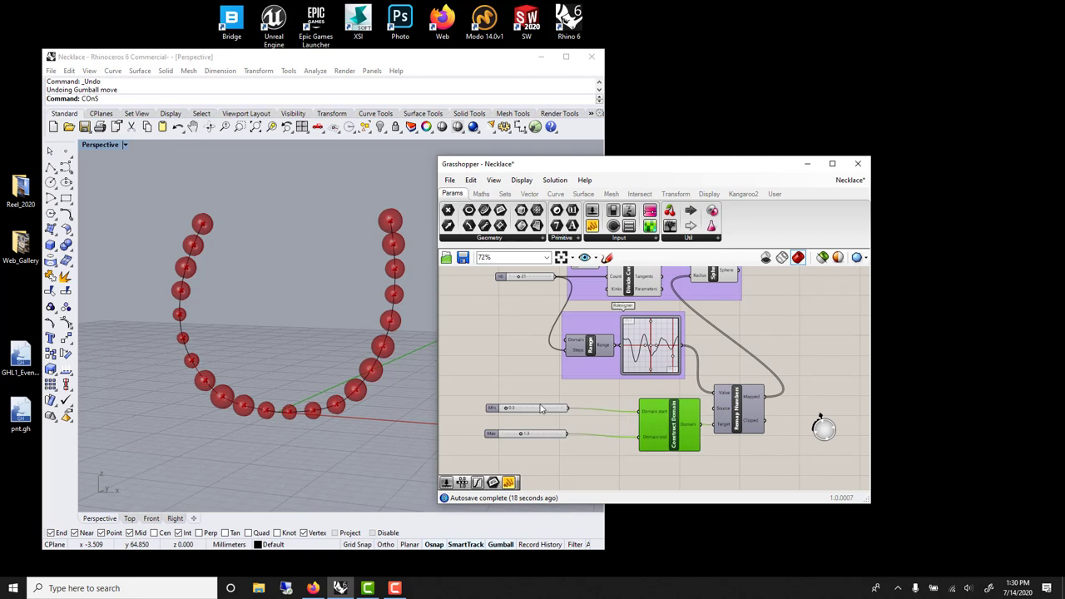
left_click_drag(490, 414, 544, 443)
Group the Min/Max sliders, Construct Domain and Remap Numbers, naming the group 'R'.
left_click_drag(516, 379, 792, 475)
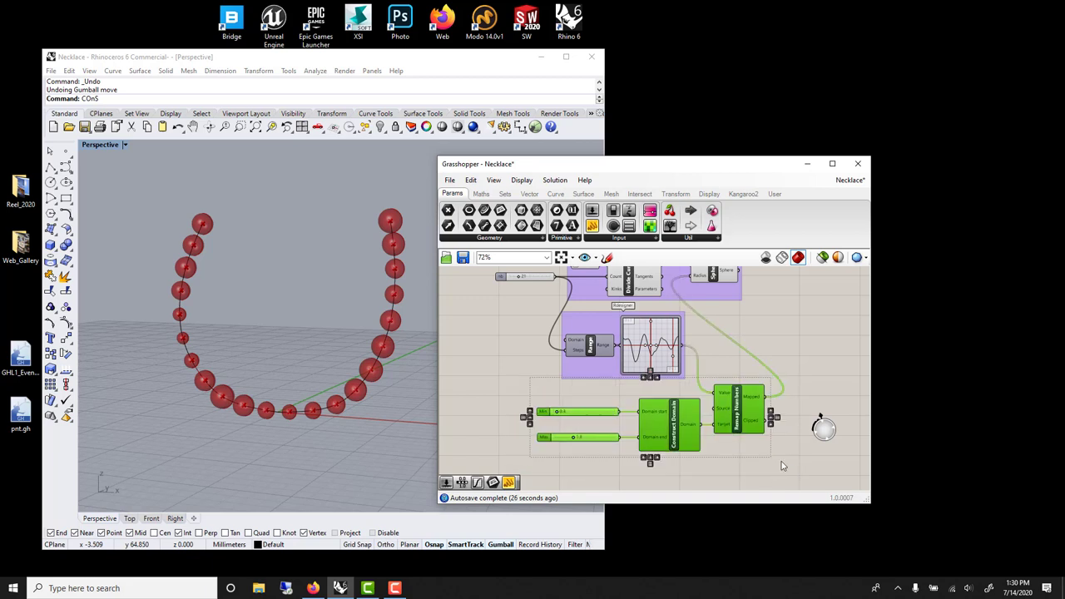
key("ctrl+g")
right_click(681, 389)
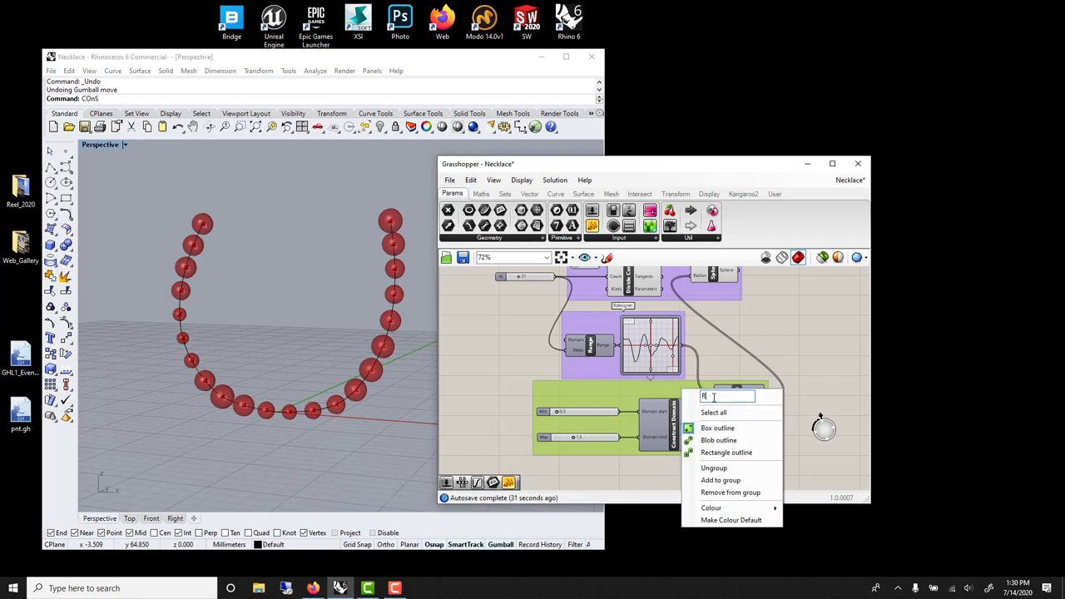
type("R")
key("Return")
scroll(715, 391, "down", 2)
Recentre the canvas and shift the Sphere component slightly right.
left_click(780, 340)
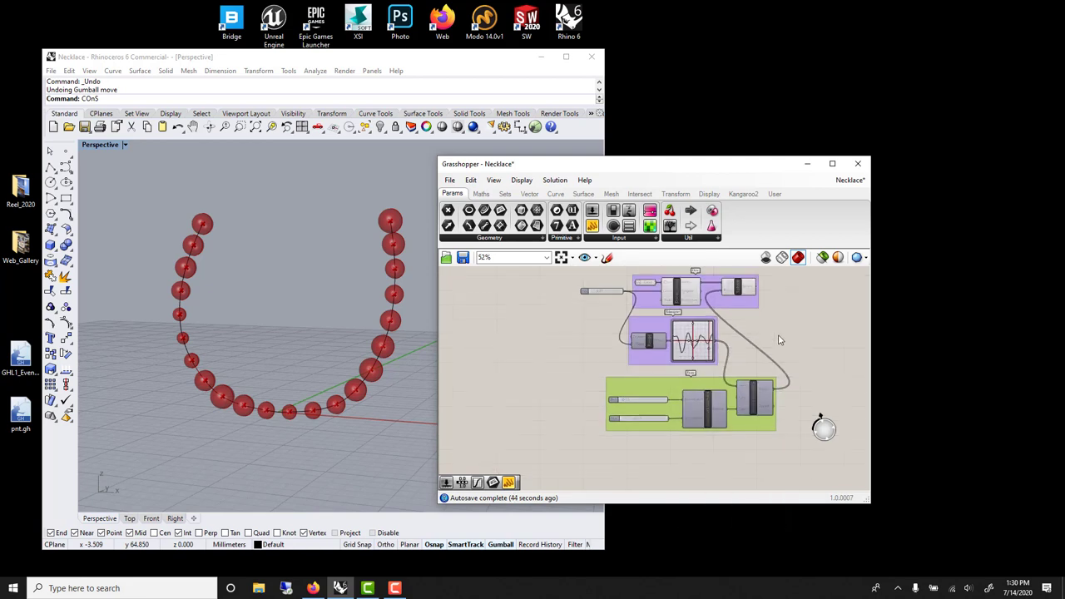
right_click_drag(779, 340, 715, 352)
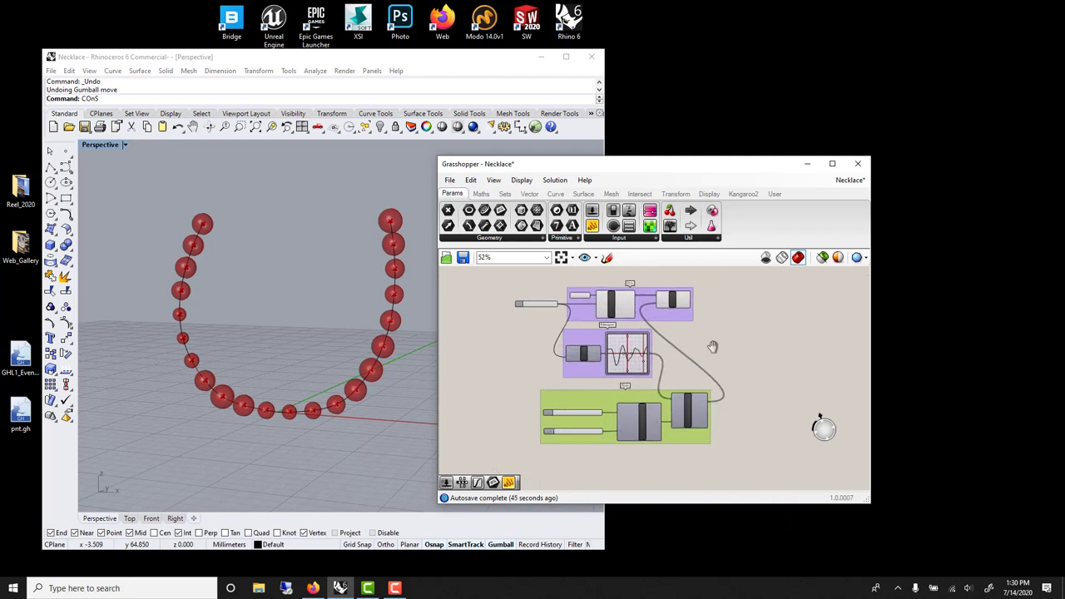
left_click(675, 301)
left_click_drag(676, 301, 700, 302)
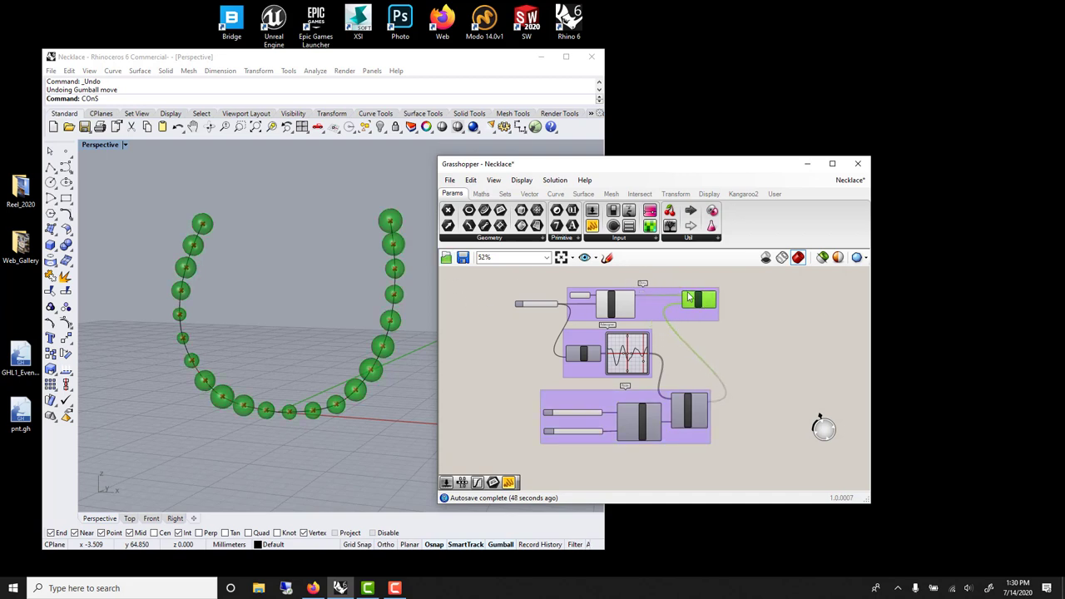
left_click(671, 293)
scroll(671, 294, "up", 2)
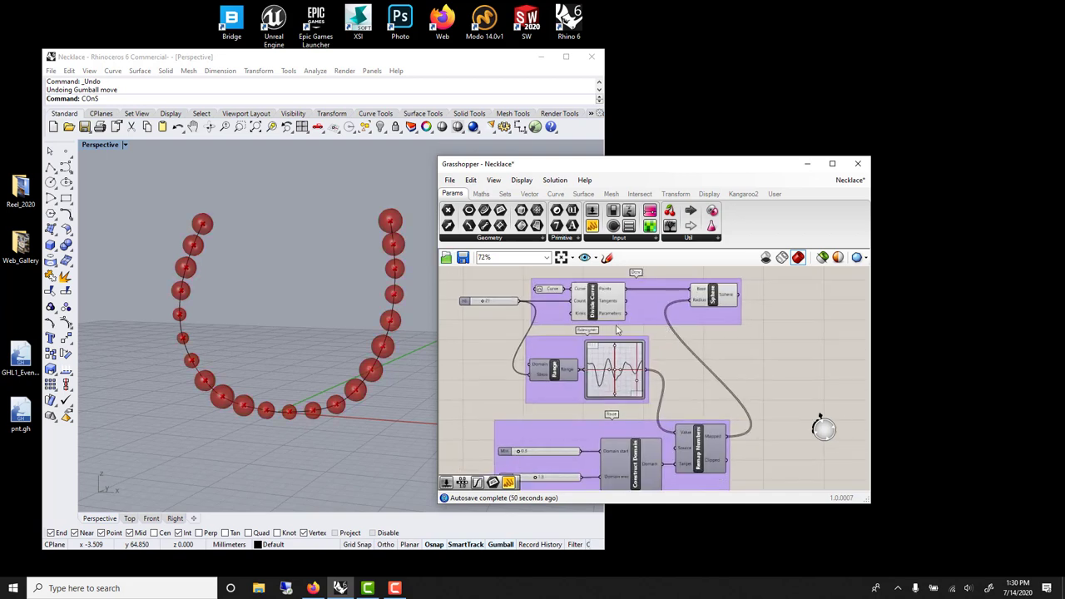
Bake the Sphere component's beads into Rhino on the Default layer.
right_click(722, 304)
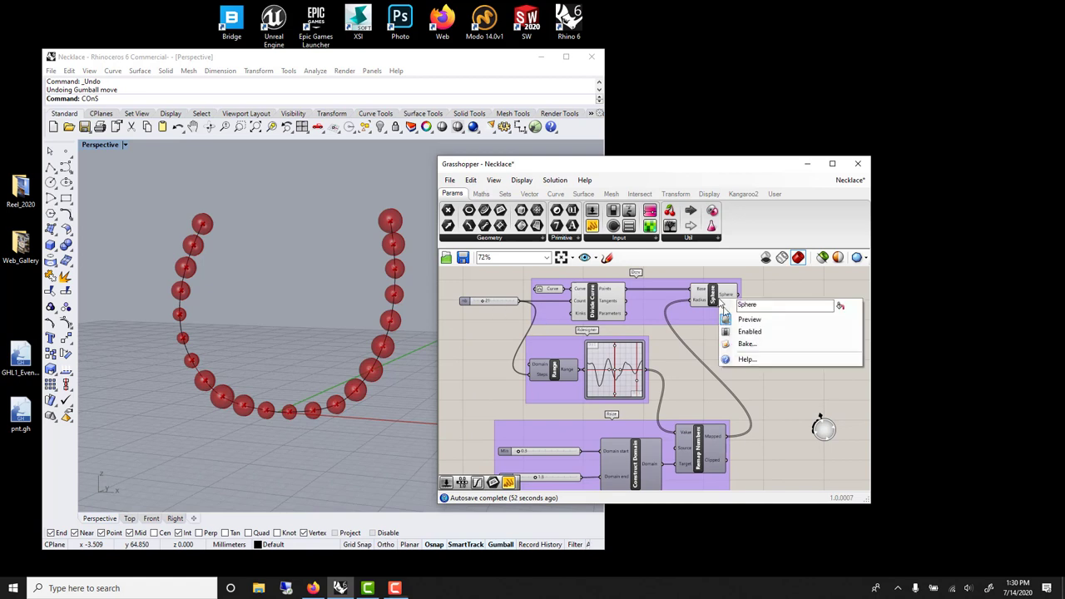
left_click(736, 347)
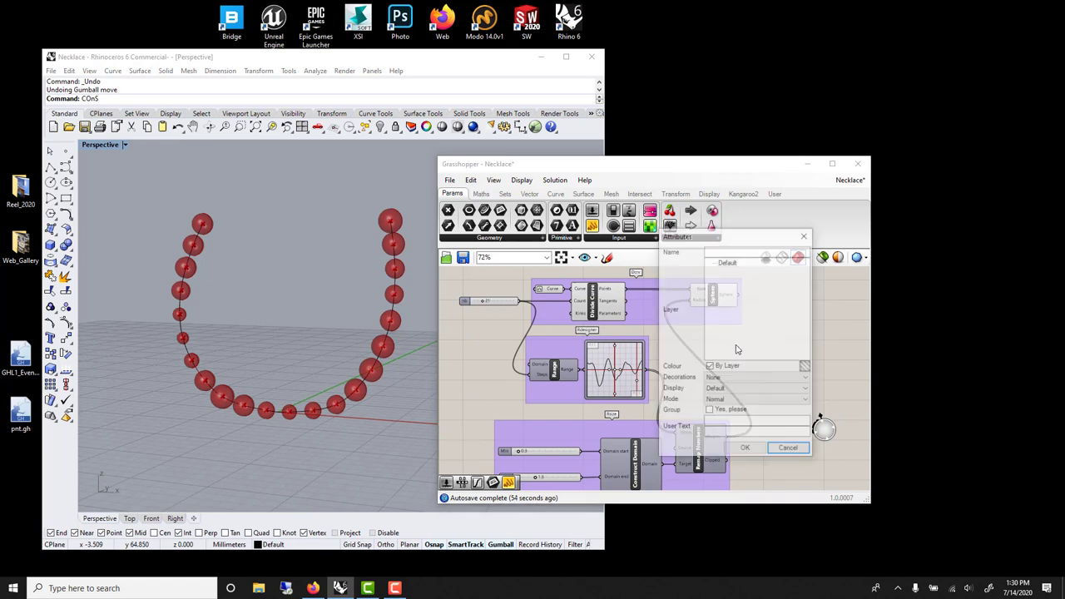
left_click(722, 262)
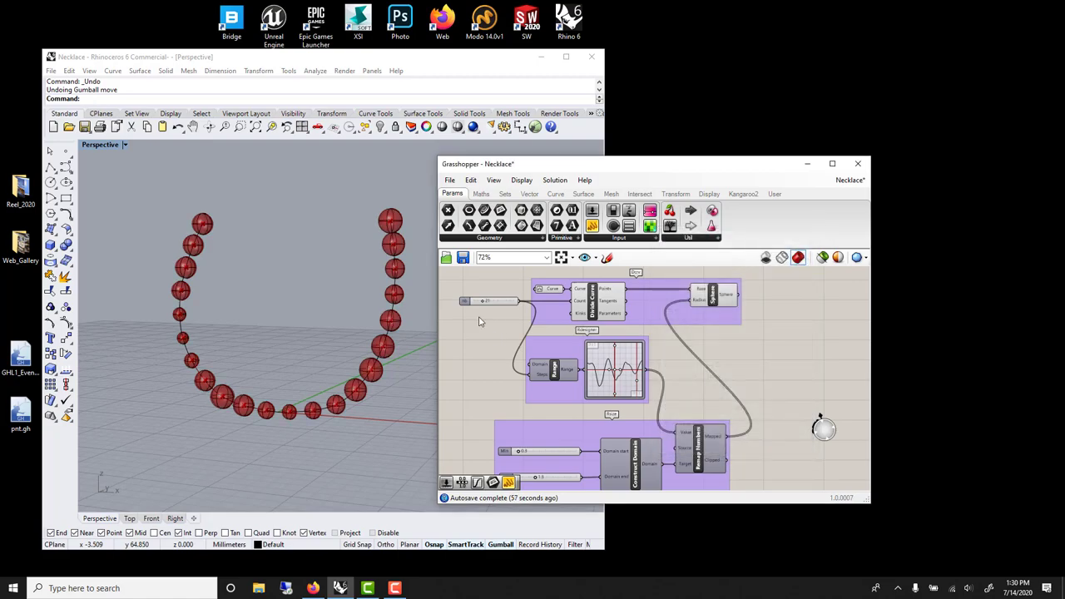